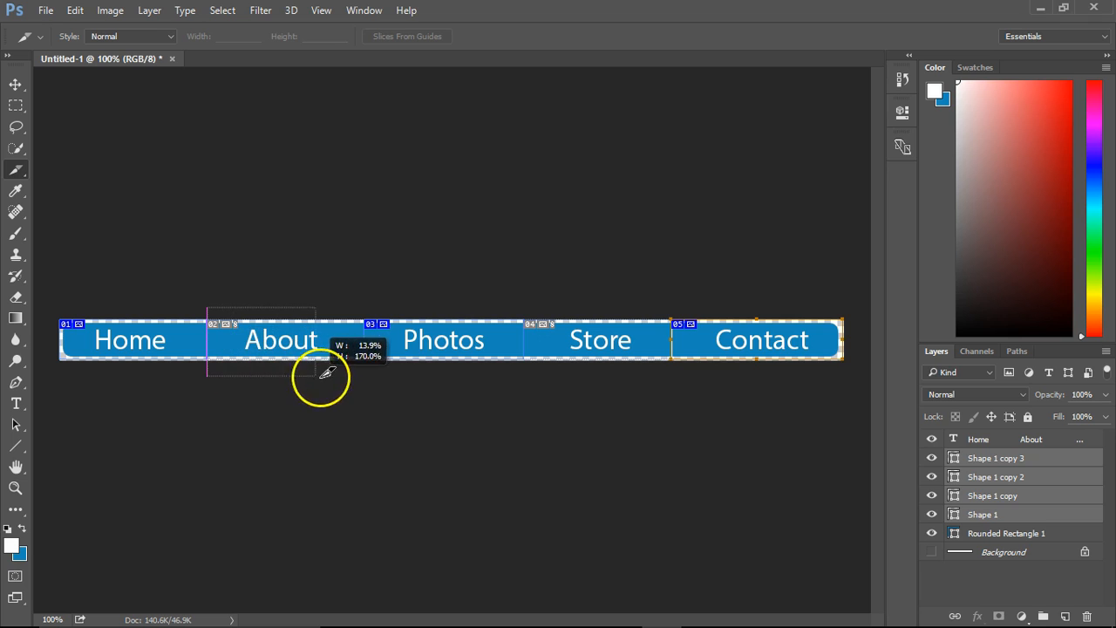
- Use the Slice Select tool to name the Home button's slice "home"
{"action": "key", "text": "Delete"}
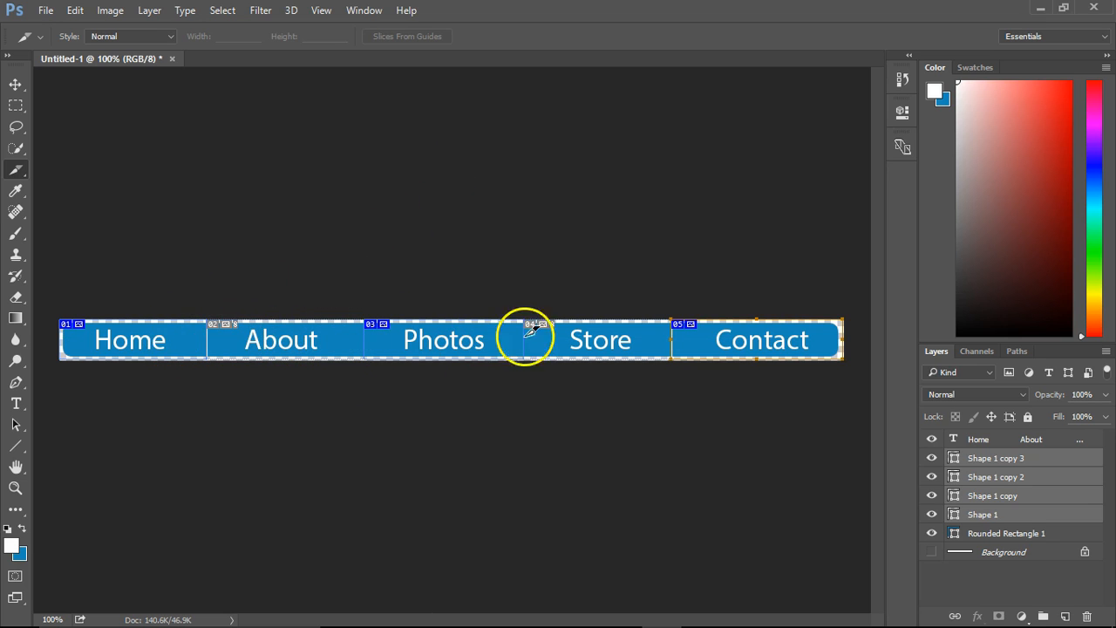
{"action": "left_click_drag", "start_coordinate": [18, 172], "coordinate": [79, 217]}
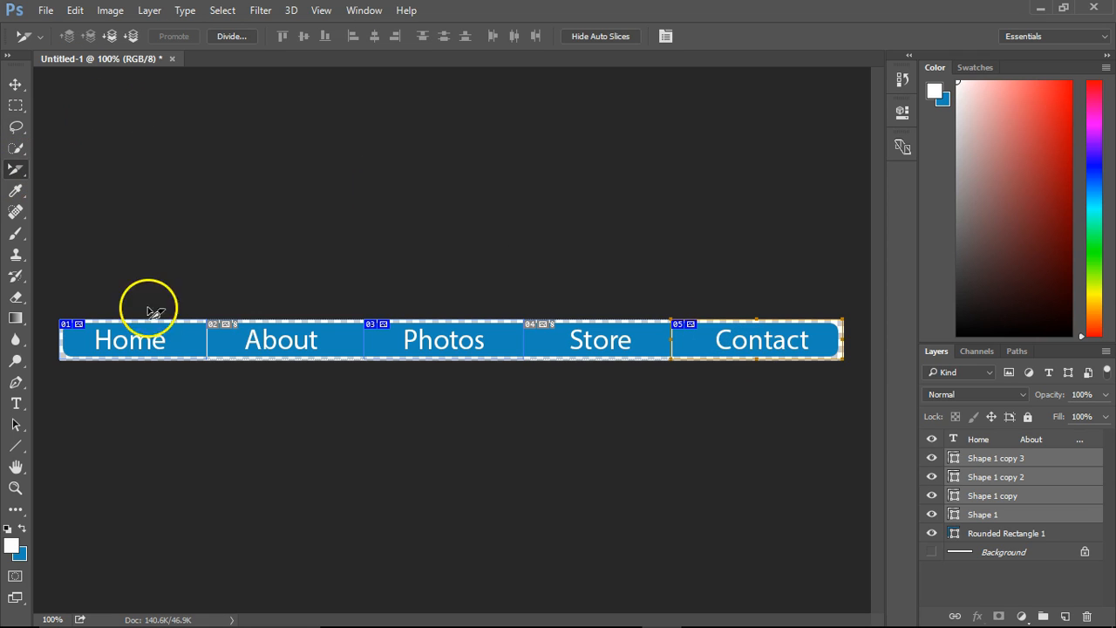
{"action": "double_click", "coordinate": [142, 338]}
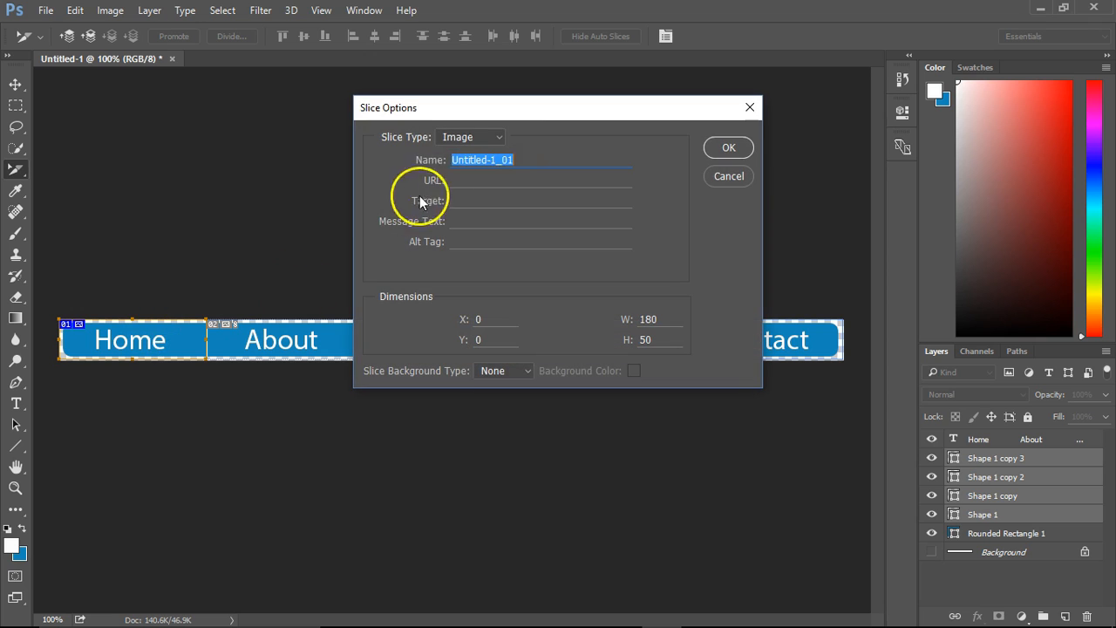
{"action": "type", "text": "home"}
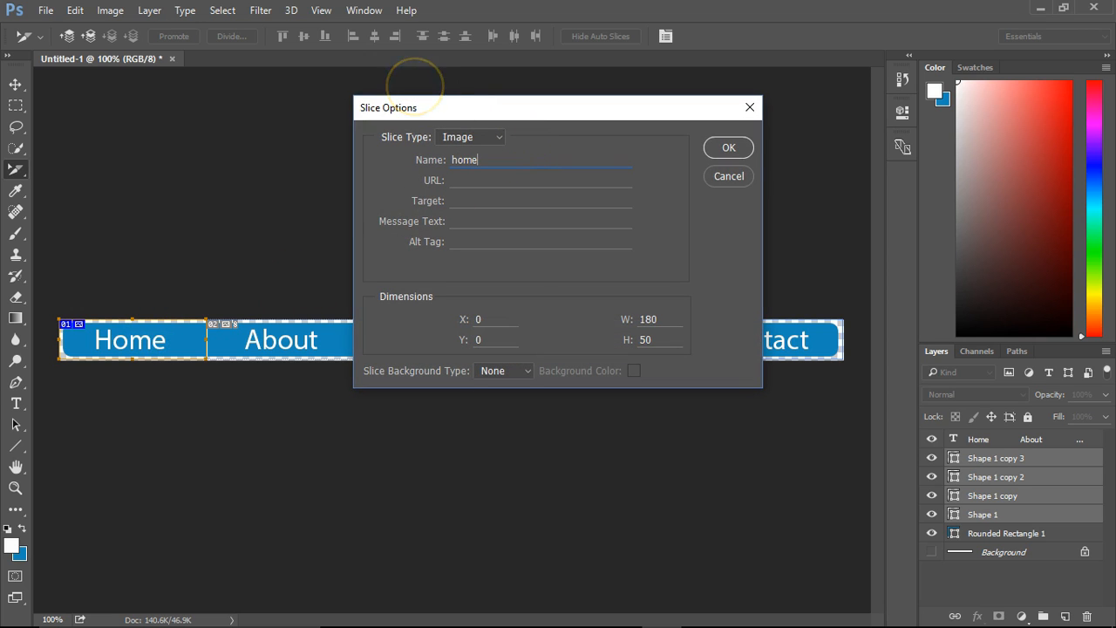
{"action": "double_click", "coordinate": [491, 161]}
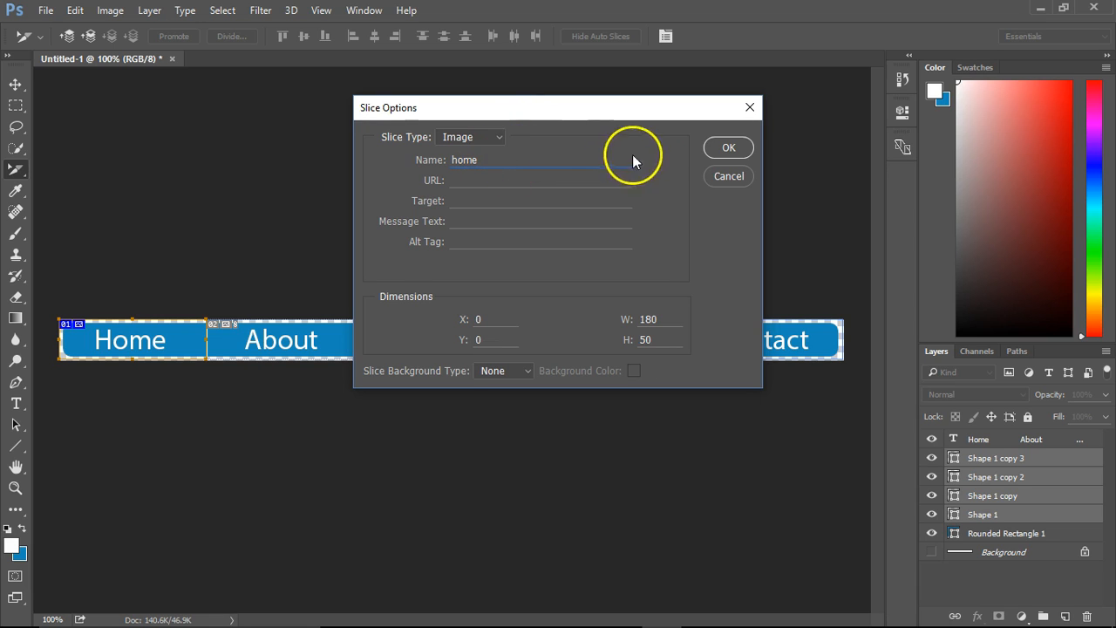
{"action": "key", "text": "ctrl+z"}
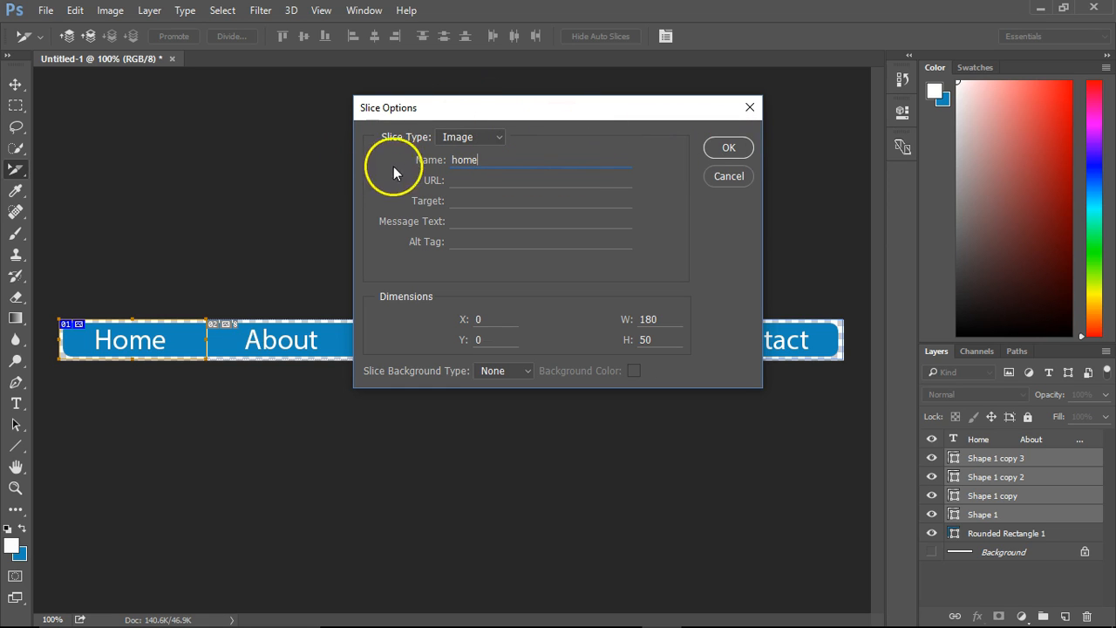
{"action": "left_click", "coordinate": [716, 147]}
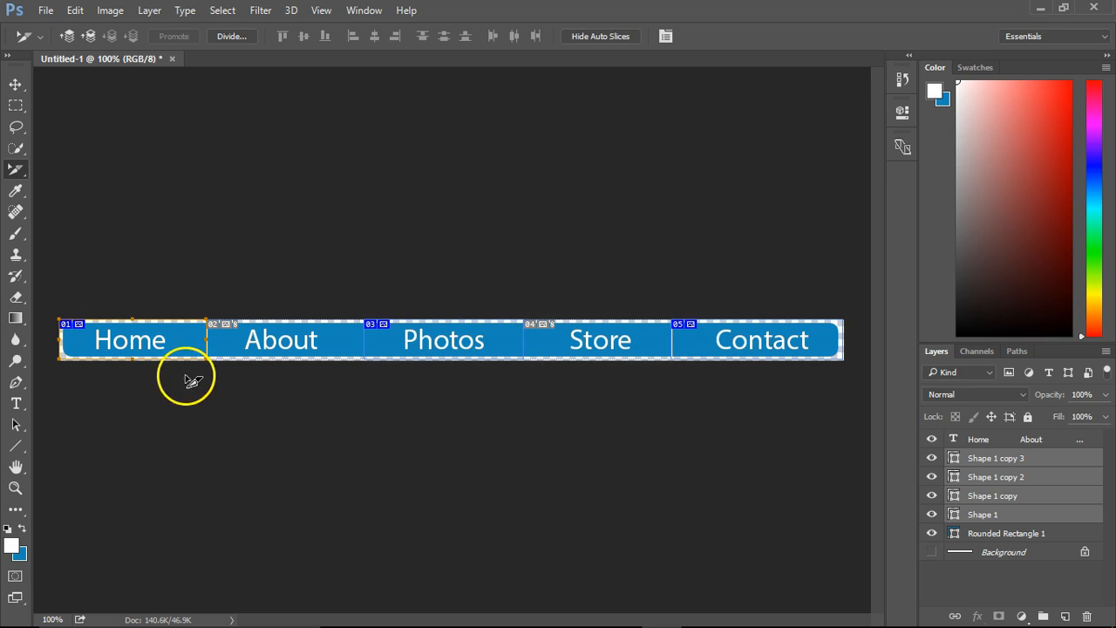
- Name the About button's slice "about" in its slice options
{"action": "double_click", "coordinate": [324, 332]}
{"action": "type", "text": "a"}
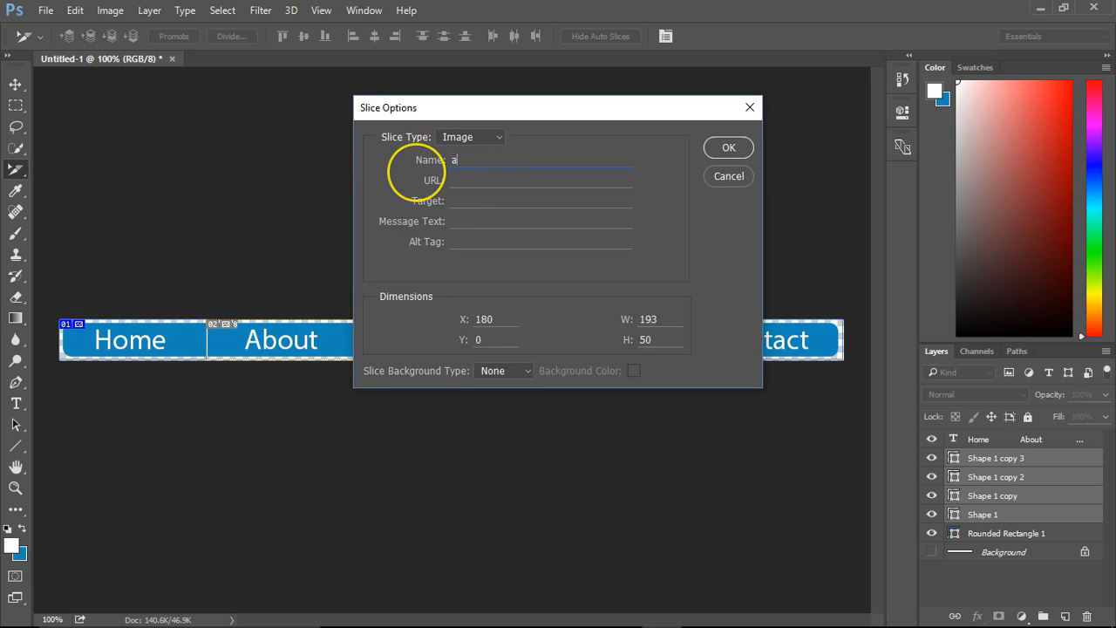
{"action": "type", "text": "bout"}
{"action": "key", "text": "Return"}
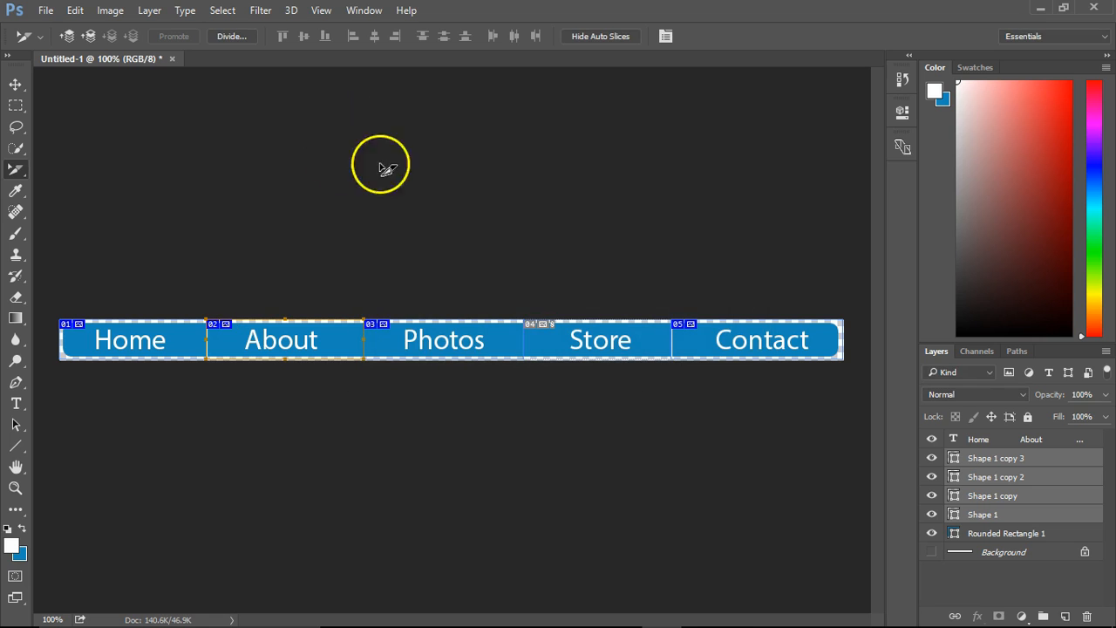
- Name the Photos button's slice "photos", leaving its URL, target and alt tag blank
{"action": "double_click", "coordinate": [398, 344]}
{"action": "type", "text": "photos"}
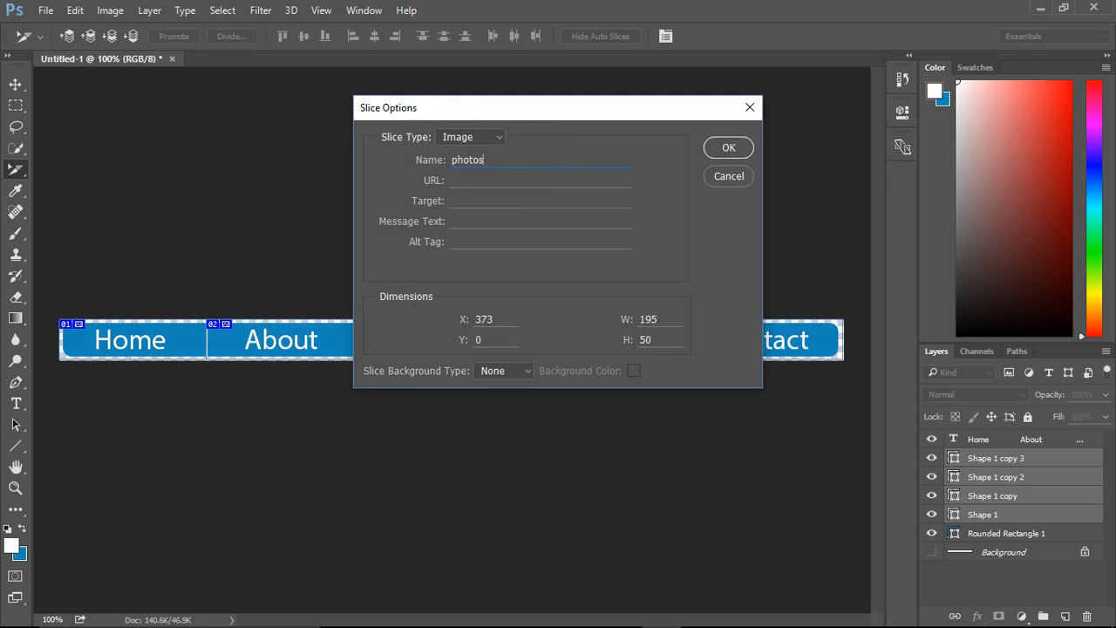
{"action": "left_click", "coordinate": [472, 181]}
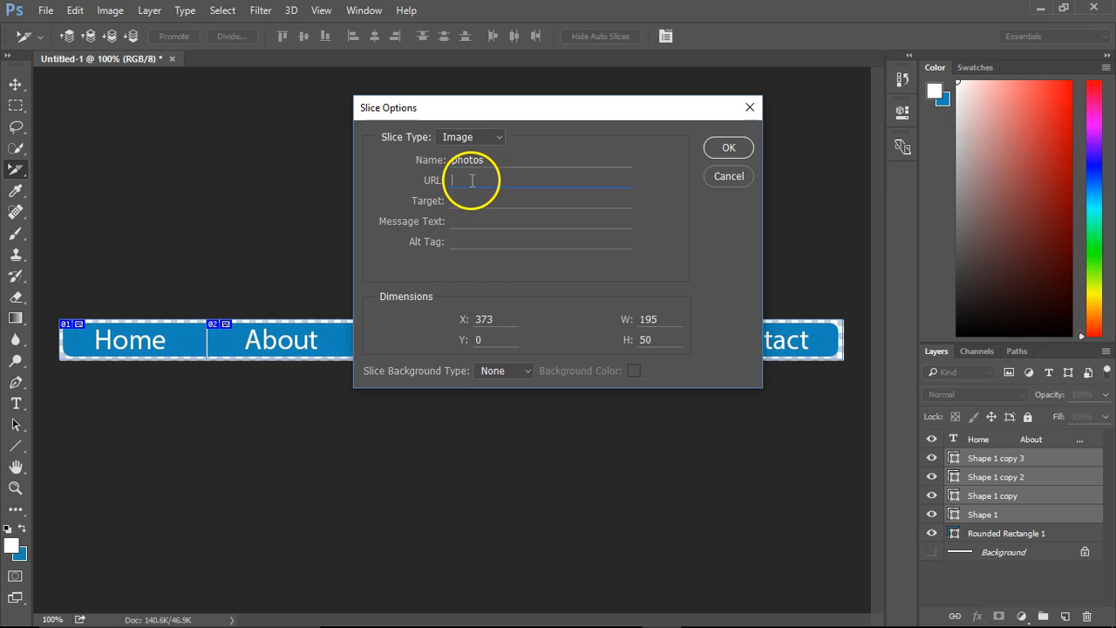
{"action": "left_click", "coordinate": [460, 202]}
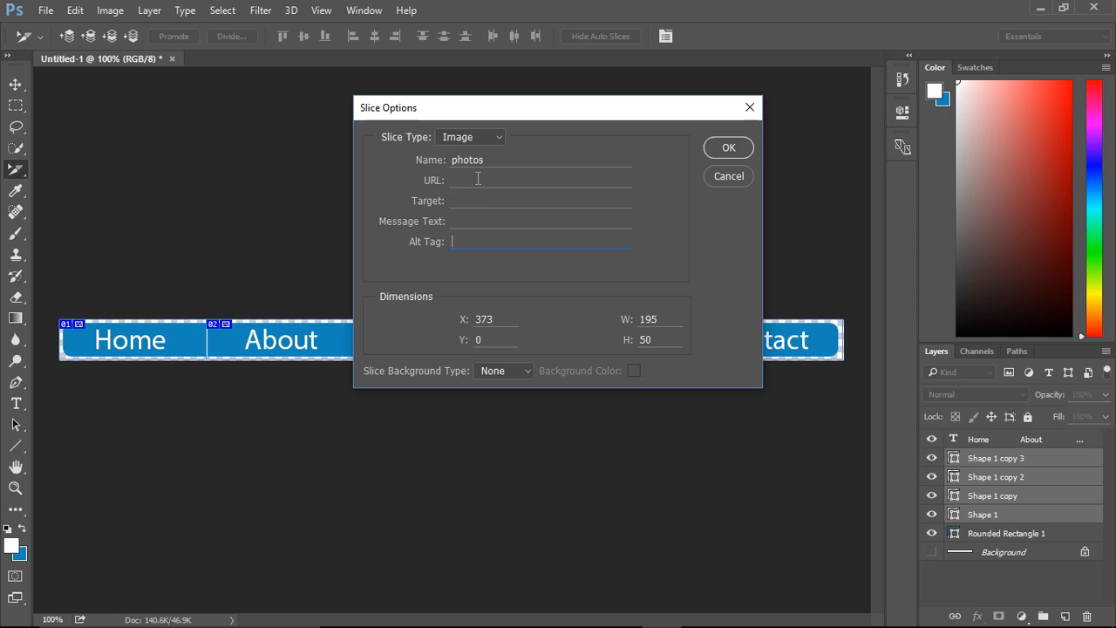
{"action": "left_click", "coordinate": [477, 237]}
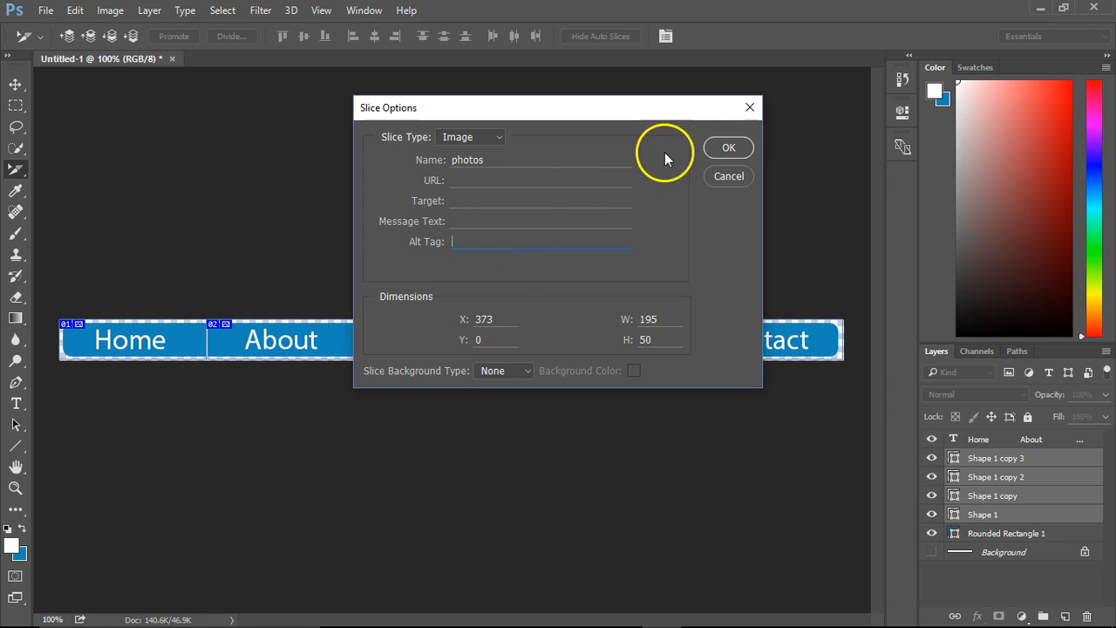
{"action": "left_click", "coordinate": [722, 148]}
- Name the Store button's slice "store" and the Contact button's slice "contact"
{"action": "double_click", "coordinate": [578, 339]}
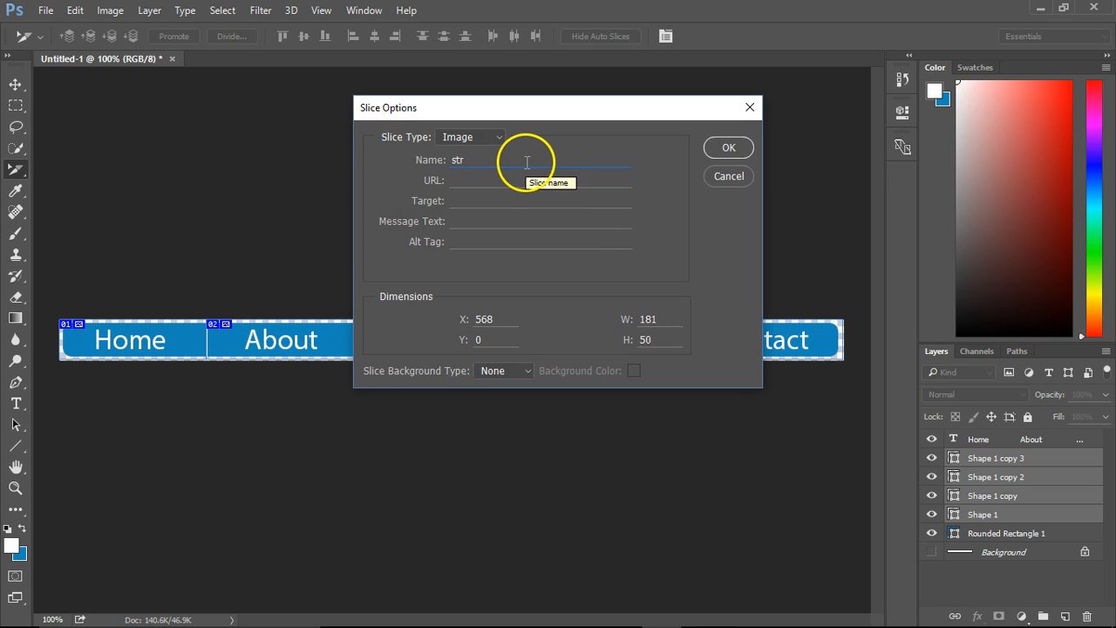
{"action": "key", "text": "Return"}
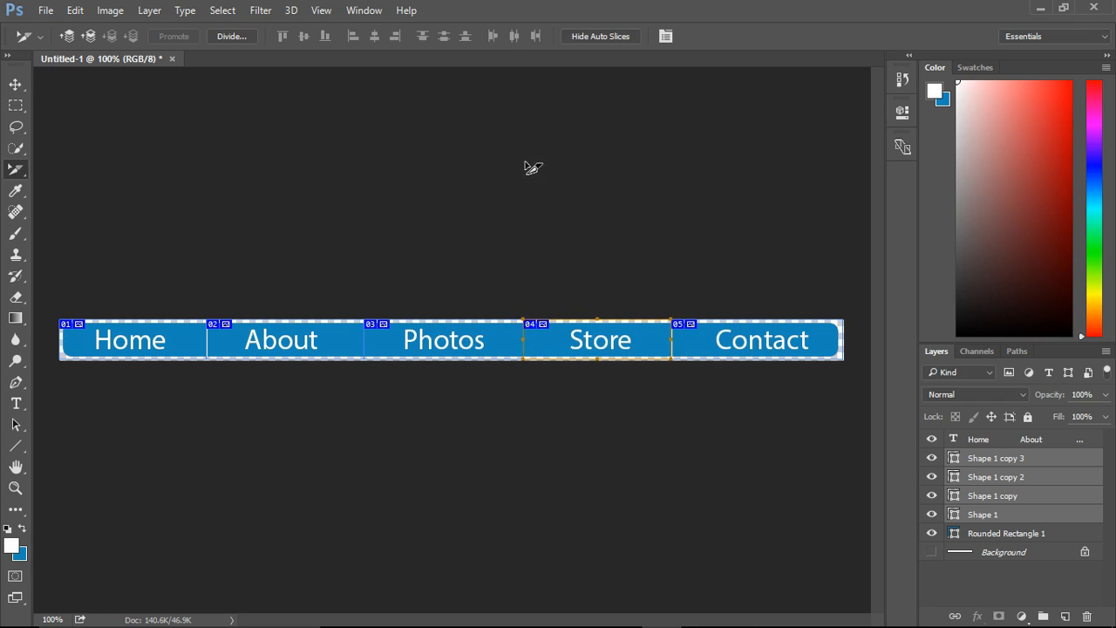
{"action": "double_click", "coordinate": [703, 331]}
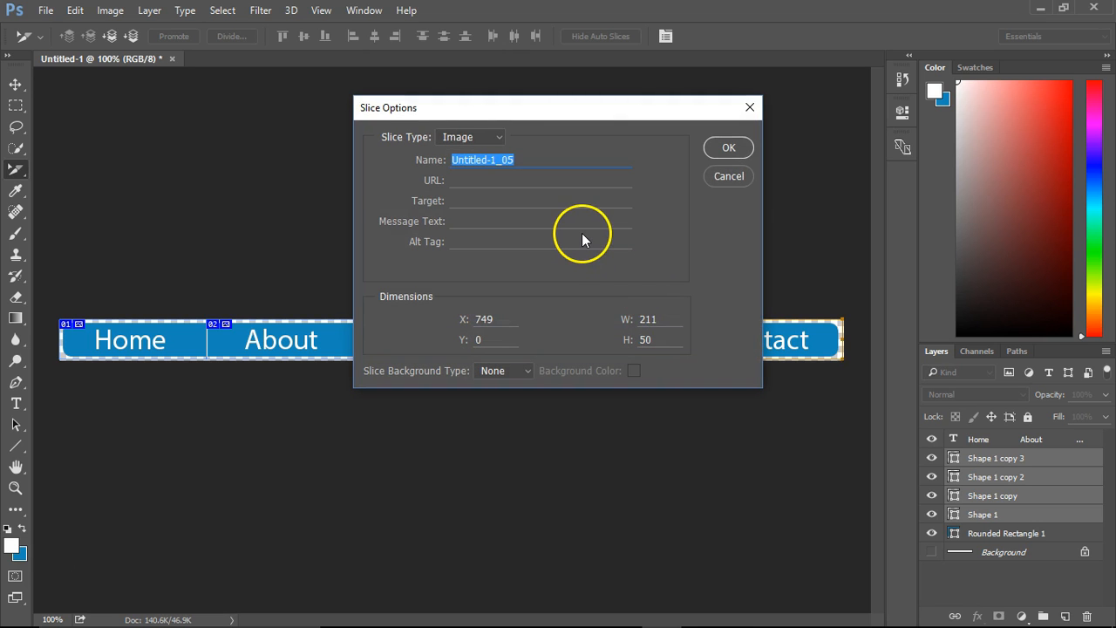
{"action": "type", "text": "contact"}
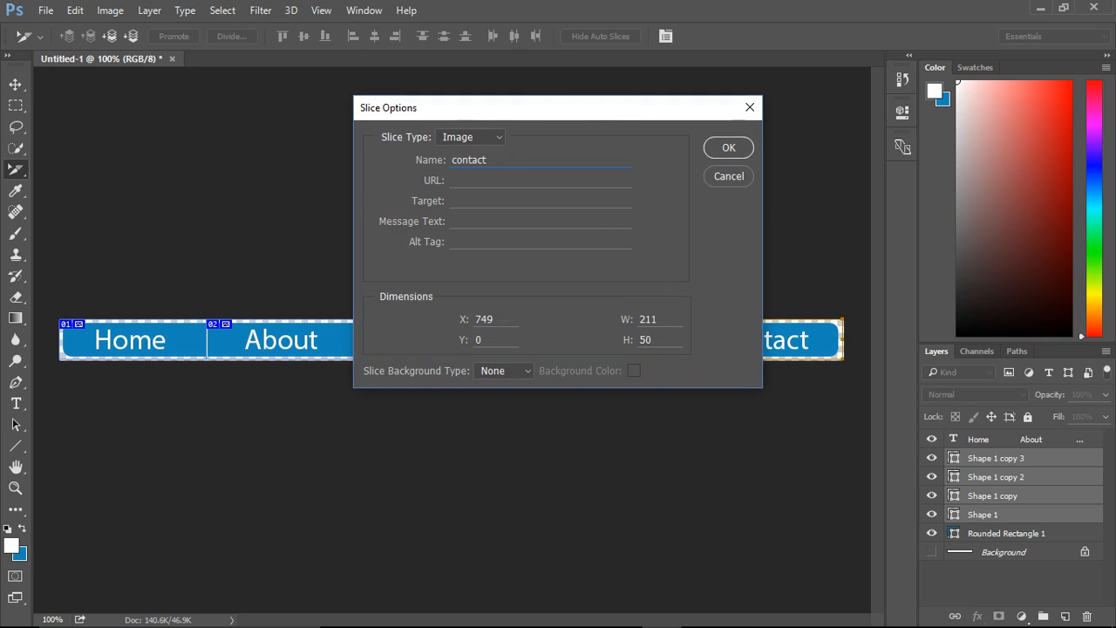
{"action": "left_click", "coordinate": [729, 148]}
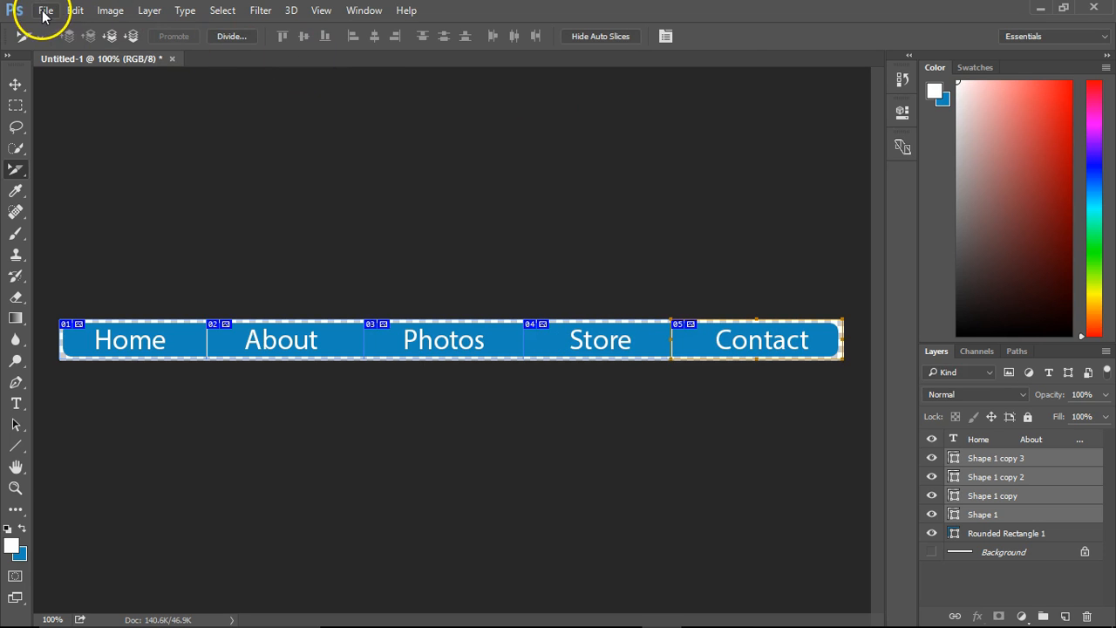
- Set all five navigation bar slices to PNG-24 format in Save for Web (Legacy)
{"action": "left_click", "coordinate": [44, 11]}
{"action": "mouse_move", "coordinate": [183, 246]}
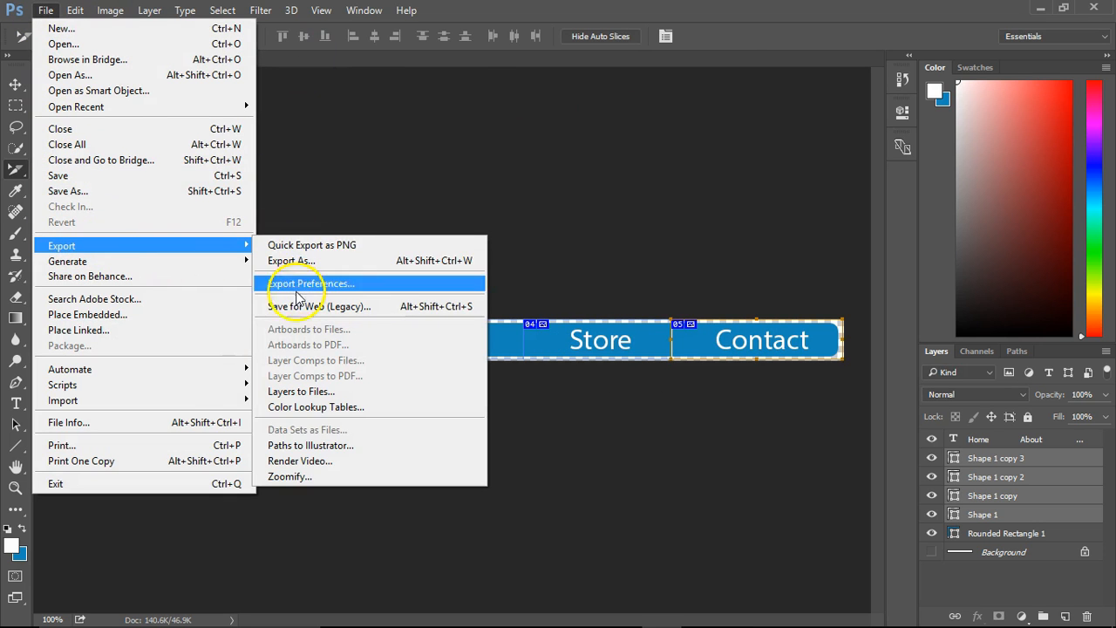
{"action": "left_click", "coordinate": [301, 306]}
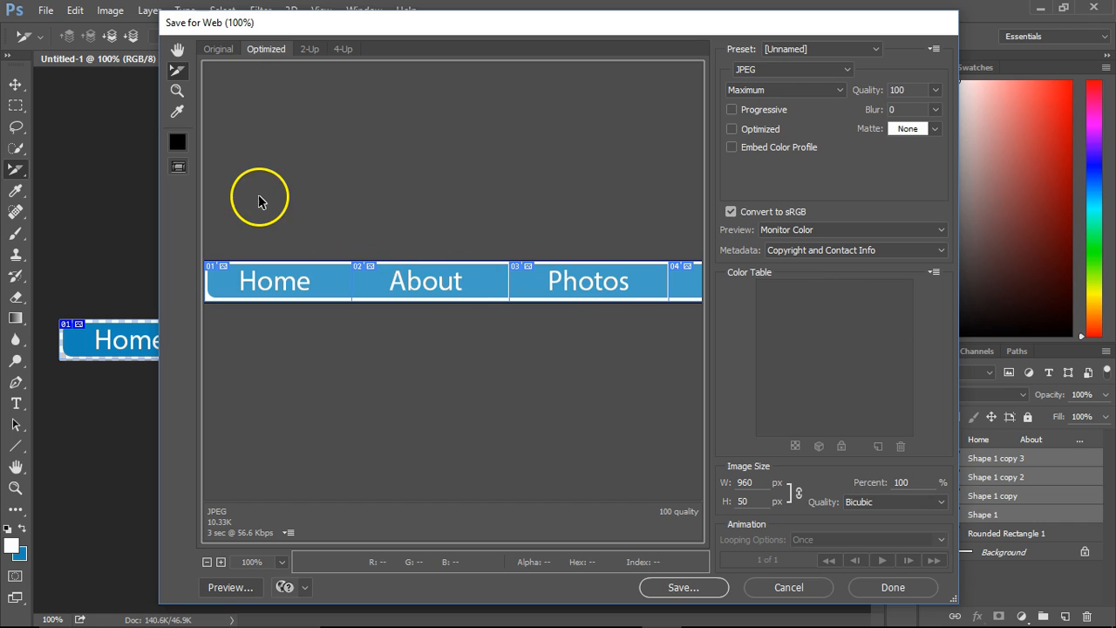
{"action": "left_click_drag", "start_coordinate": [259, 200], "coordinate": [288, 269]}
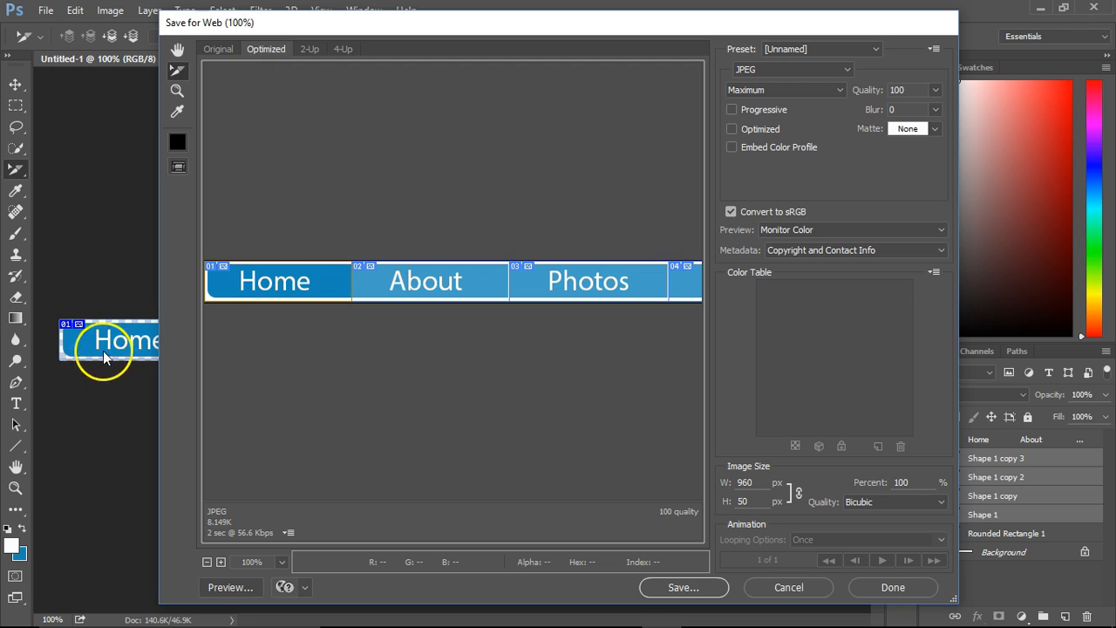
{"action": "left_click_drag", "start_coordinate": [260, 245], "coordinate": [771, 358]}
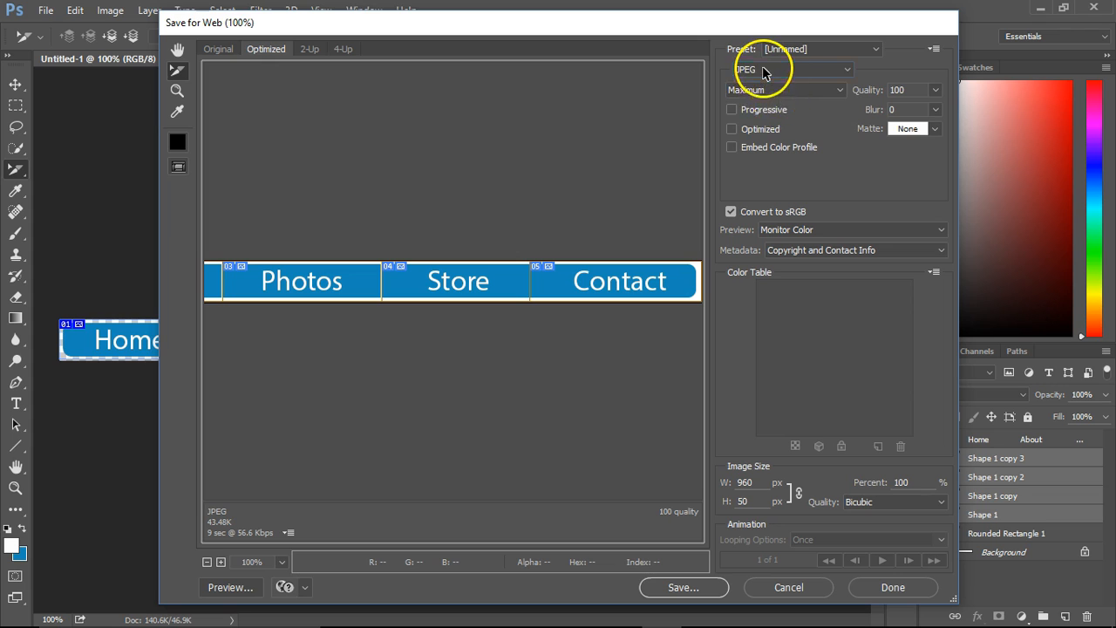
{"action": "left_click", "coordinate": [748, 69]}
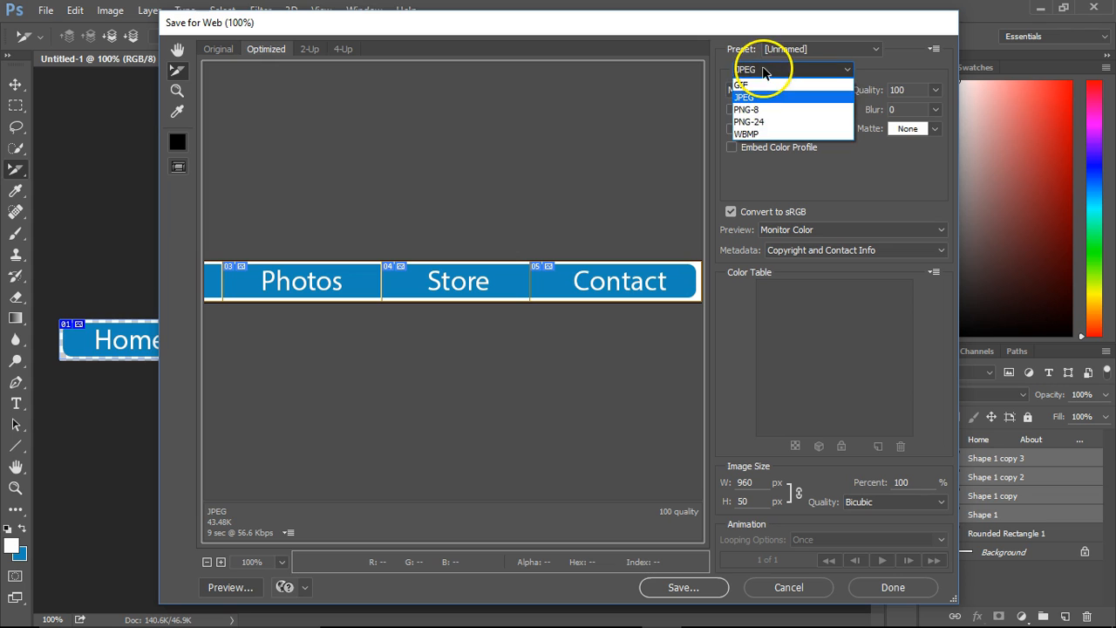
{"action": "left_click", "coordinate": [752, 121]}
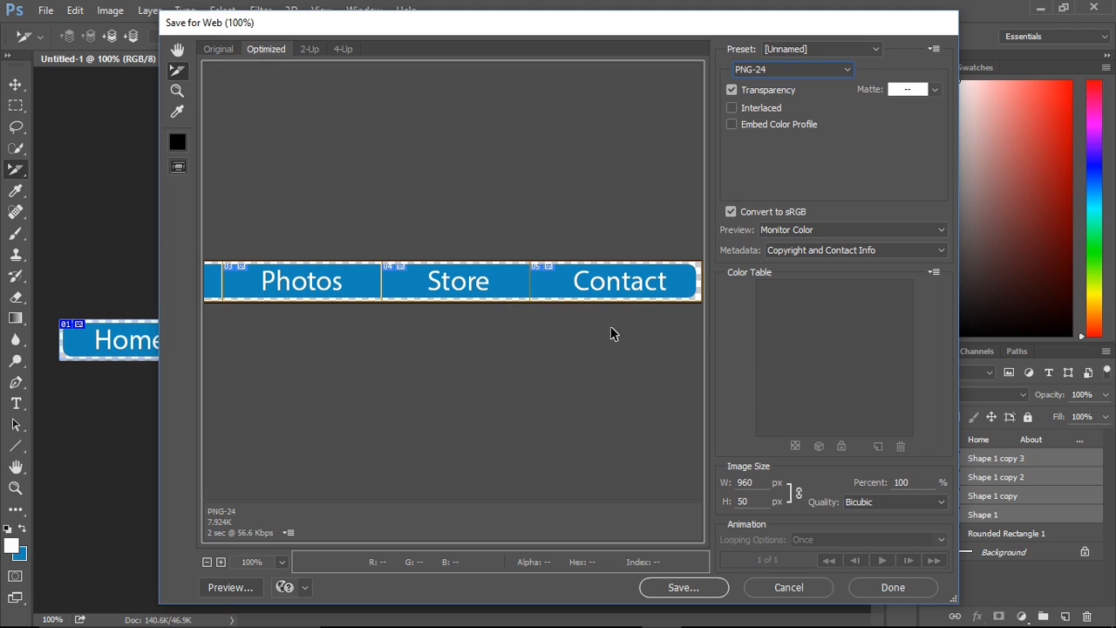
- Save all slices to the Desktop as images only, with the default settings
{"action": "left_click", "coordinate": [683, 588]}
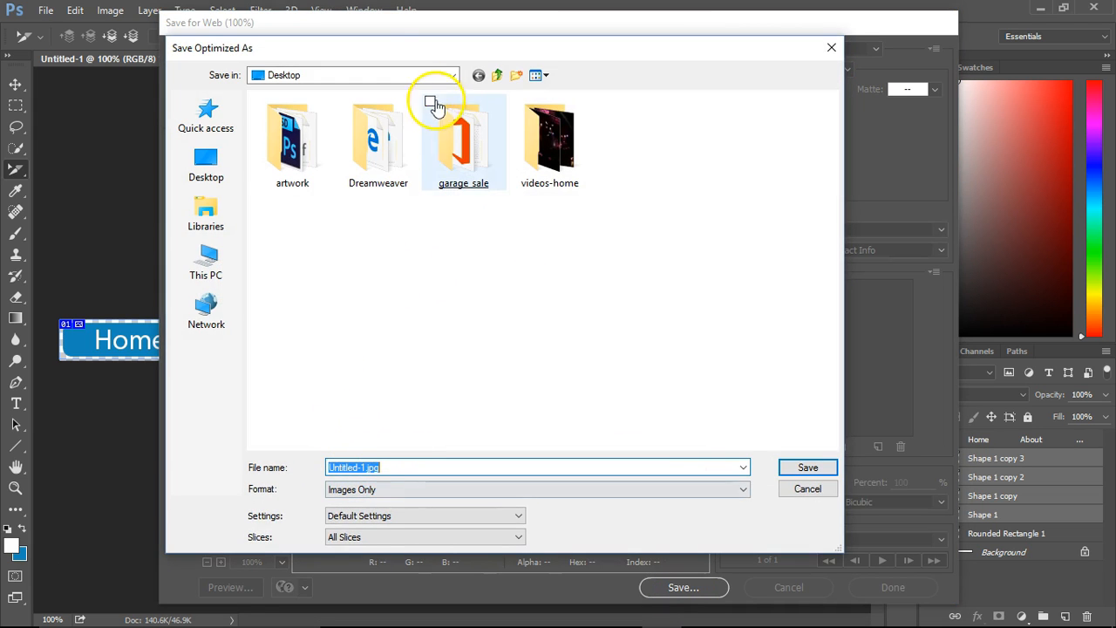
{"action": "left_click_drag", "start_coordinate": [425, 49], "coordinate": [384, 54]}
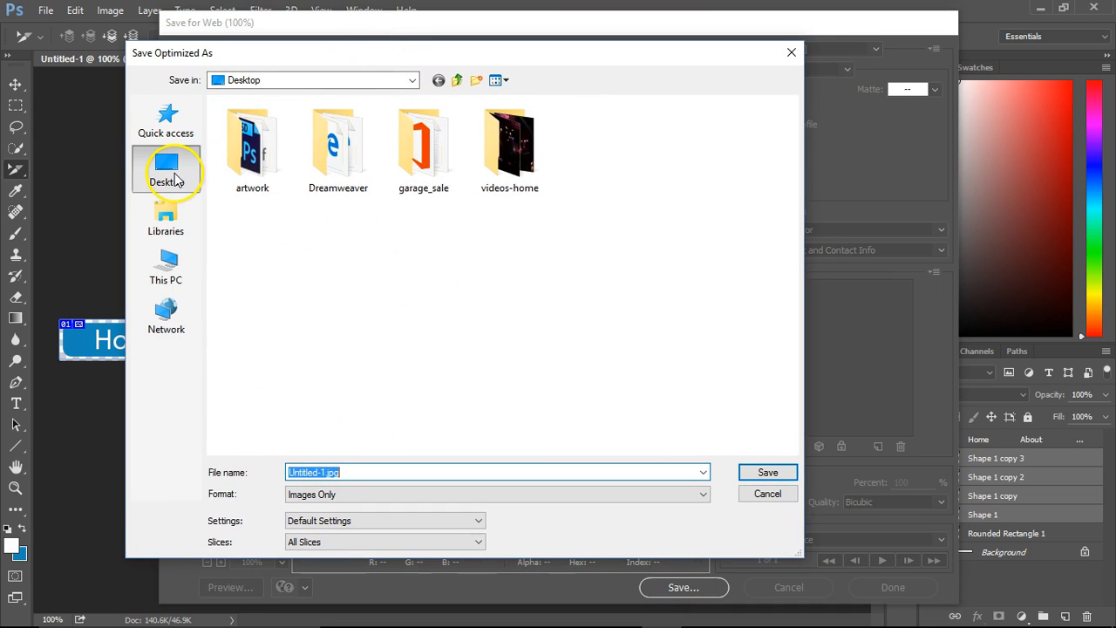
{"action": "left_click", "coordinate": [167, 170]}
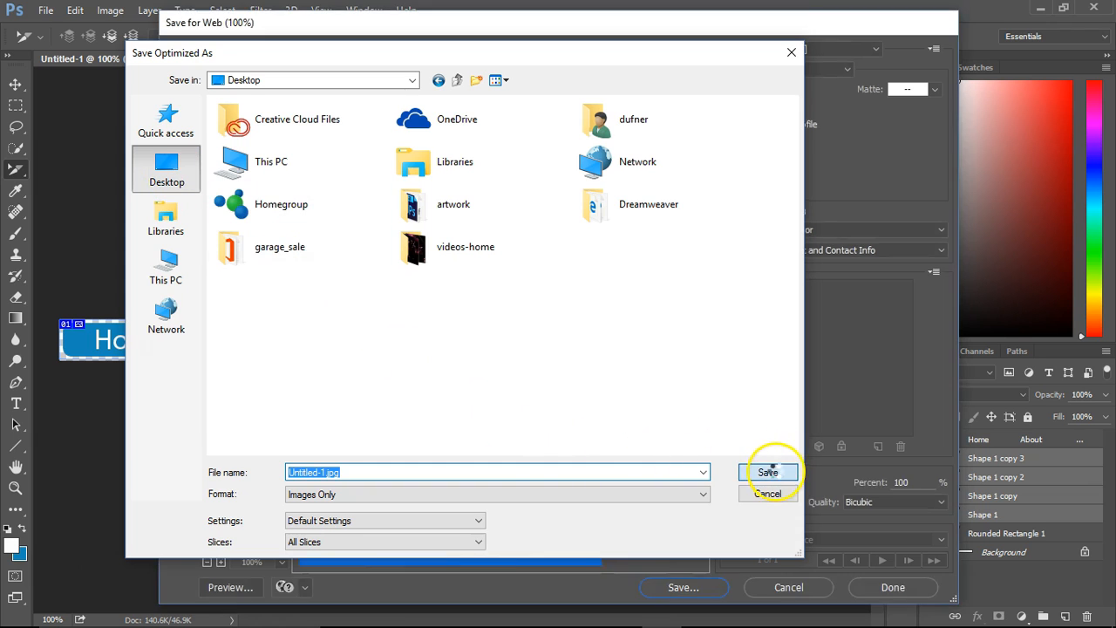
{"action": "left_click", "coordinate": [768, 473]}
- Switch to the Windows desktop, move the images folder into open space and check the exported button files inside it
{"action": "left_click", "coordinate": [1039, 9]}
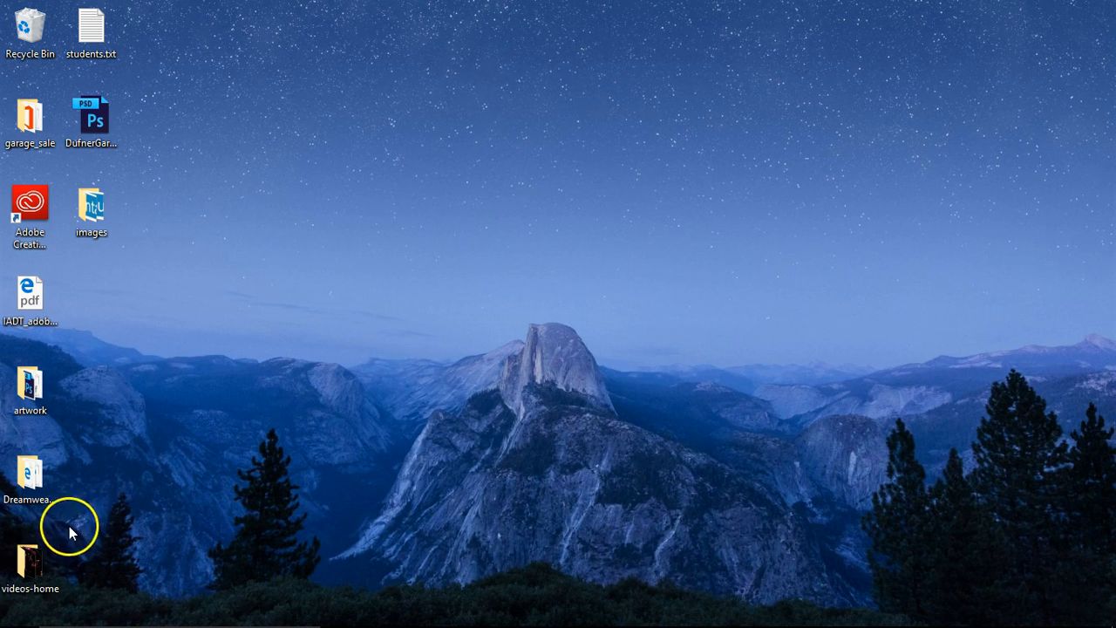
{"action": "left_click_drag", "start_coordinate": [92, 201], "coordinate": [398, 298]}
{"action": "double_click", "coordinate": [399, 301]}
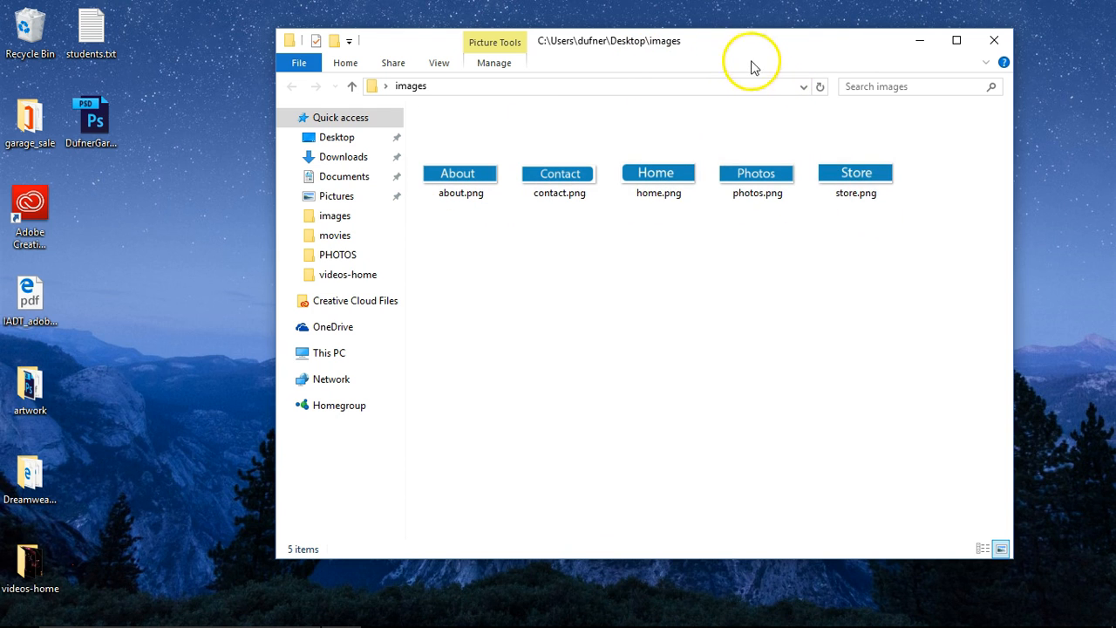
{"action": "left_click", "coordinate": [999, 42]}
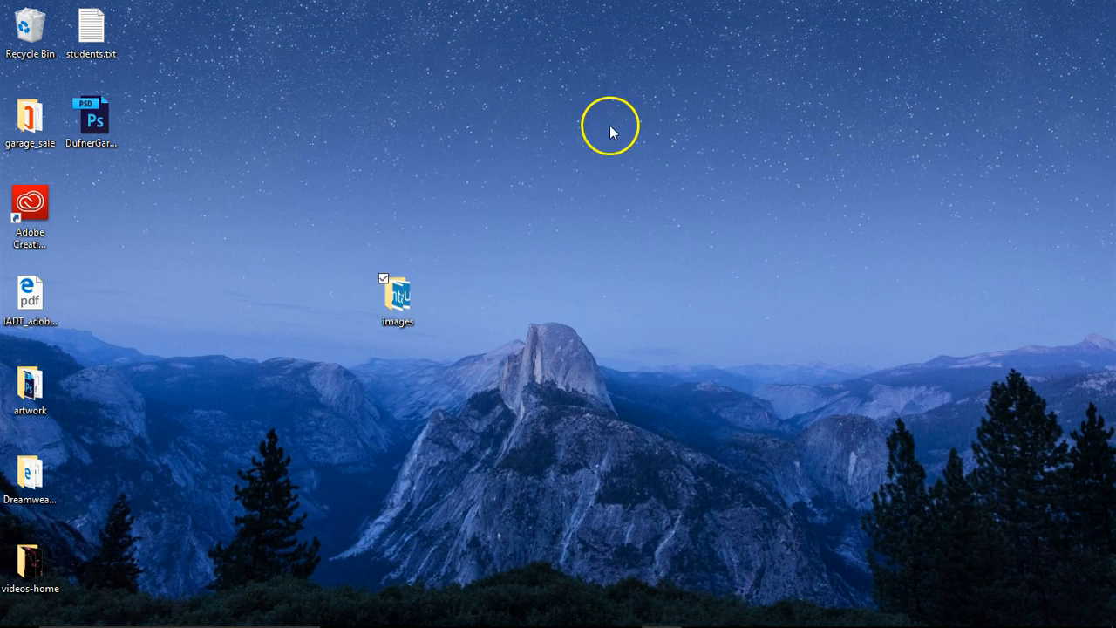
- Create a new folder on the desktop named "hahahaha.com"
{"action": "right_click", "coordinate": [342, 198]}
{"action": "mouse_move", "coordinate": [511, 384]}
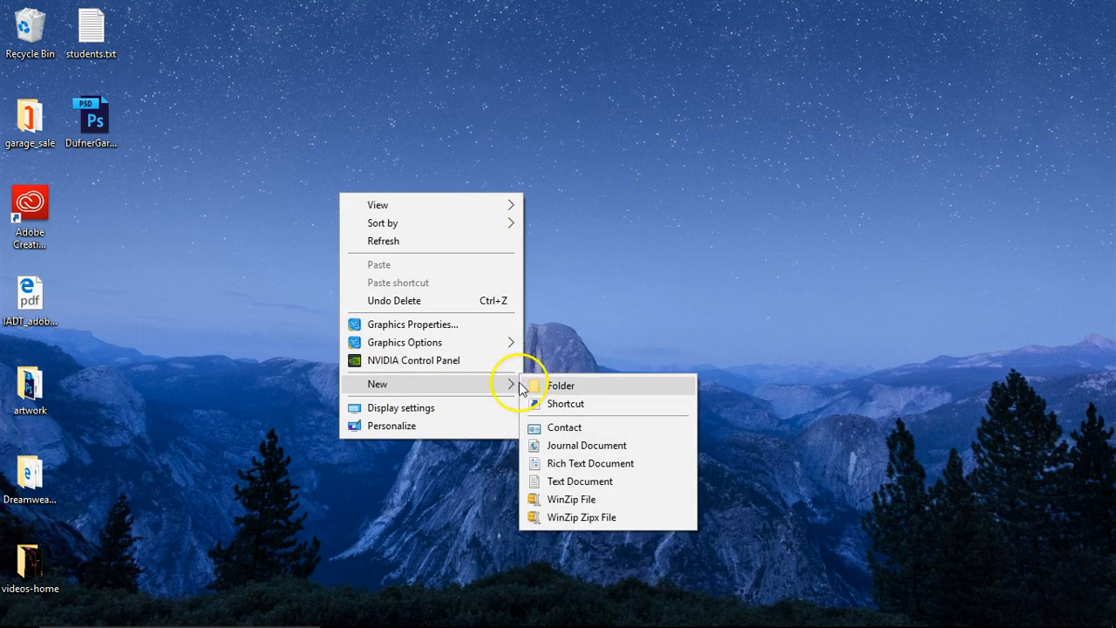
{"action": "left_click", "coordinate": [545, 386]}
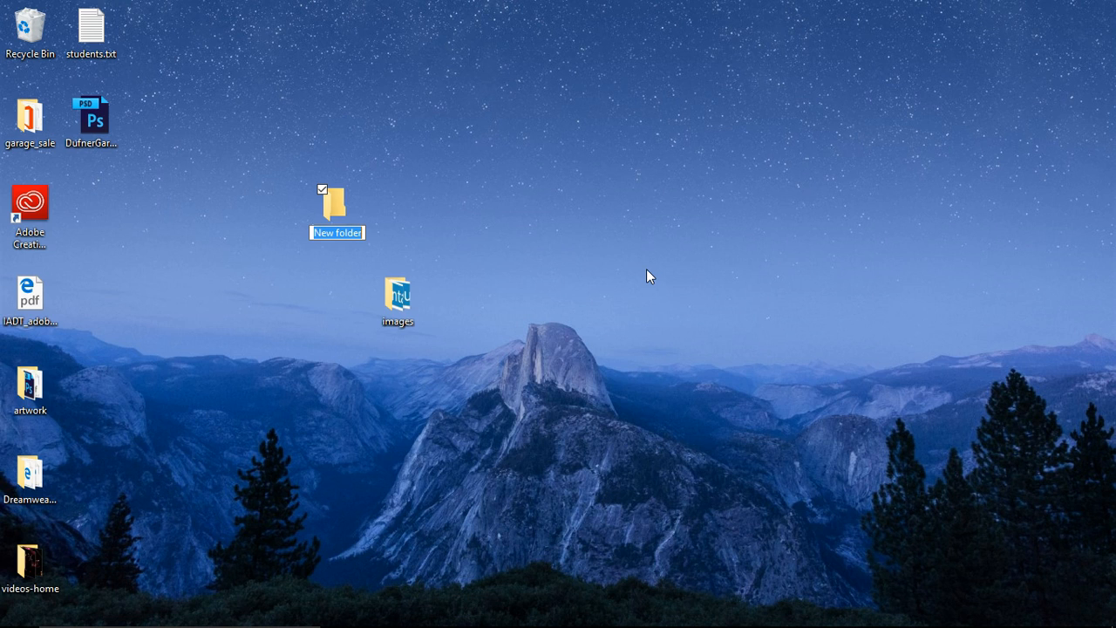
{"action": "type", "text": "hahahaha.c"}
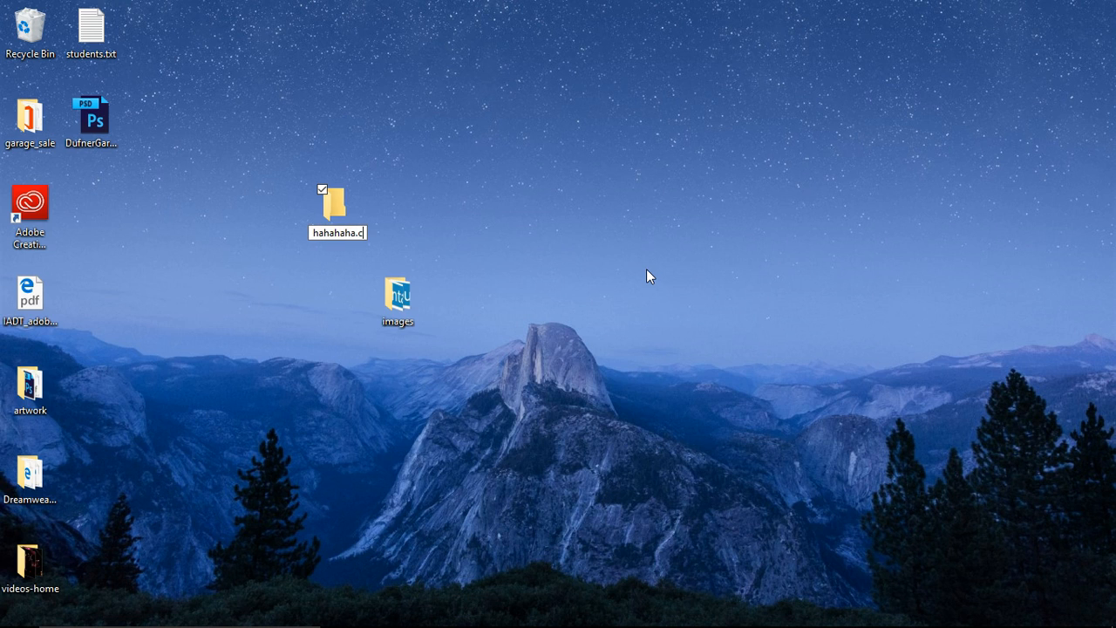
{"action": "type", "text": "om"}
{"action": "key", "text": "Return"}
- Move the images folder into the hahahaha.com folder and open that folder to view its contents
{"action": "left_click_drag", "start_coordinate": [394, 299], "coordinate": [339, 219]}
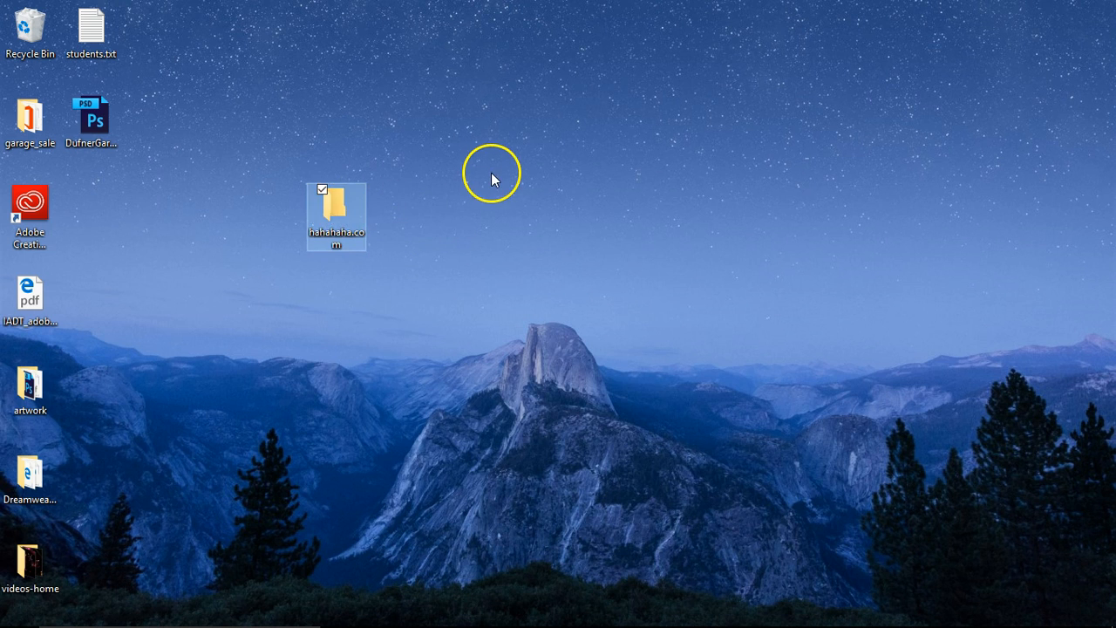
{"action": "key", "text": "Return"}
{"action": "left_click_drag", "start_coordinate": [850, 50], "coordinate": [947, 75]}
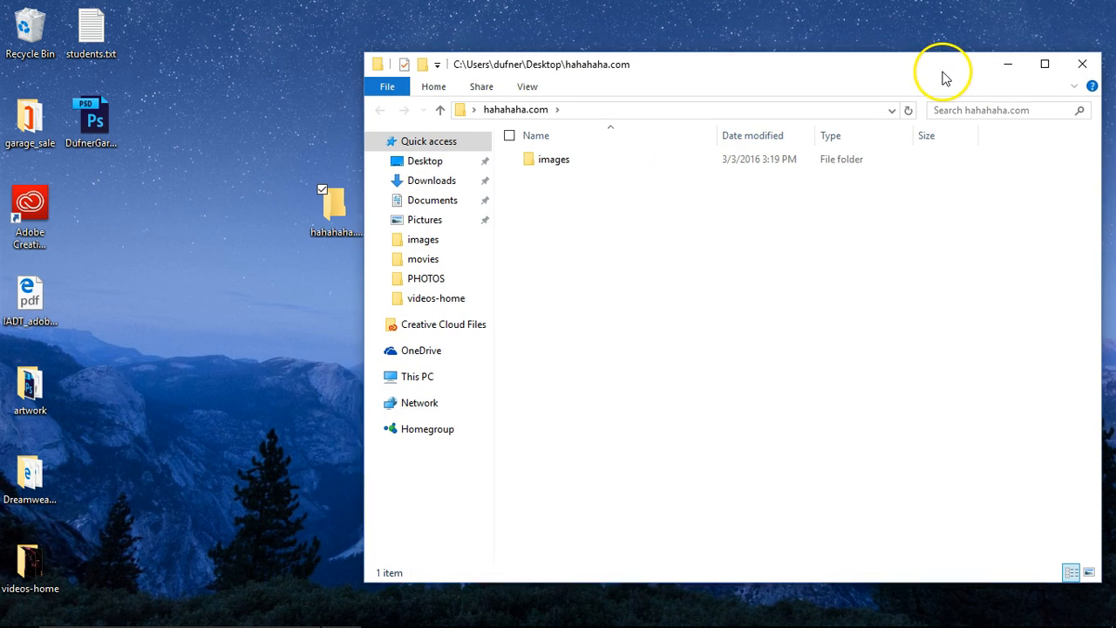
- Move the hahahaha.com folder into open space on the desktop and switch to Adobe Muse
{"action": "left_click_drag", "start_coordinate": [337, 199], "coordinate": [273, 305]}
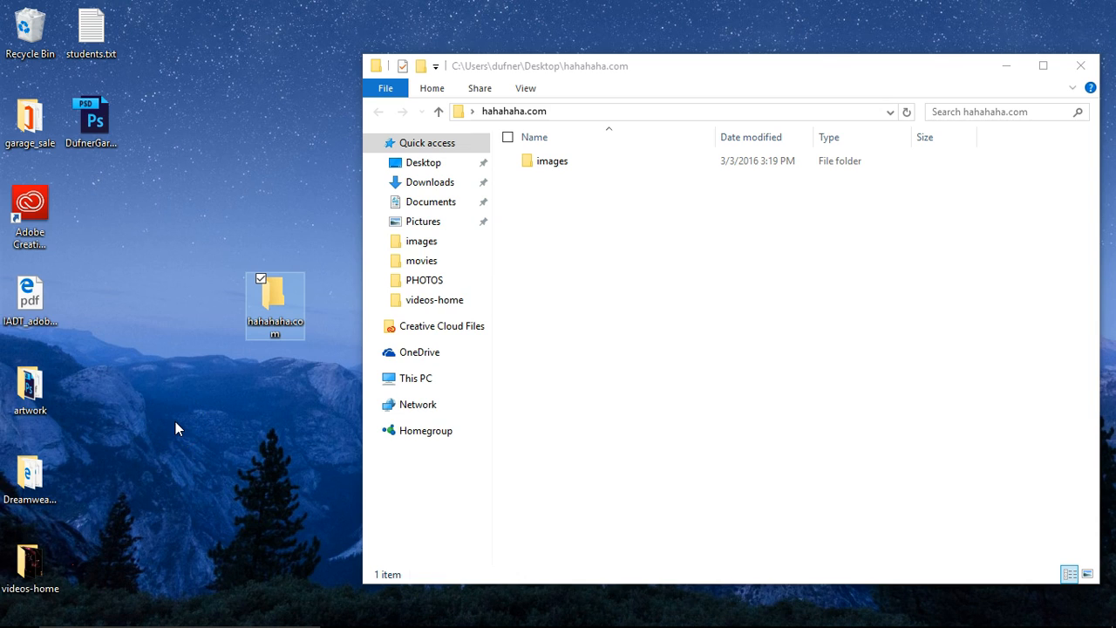
{"action": "left_click", "coordinate": [608, 249]}
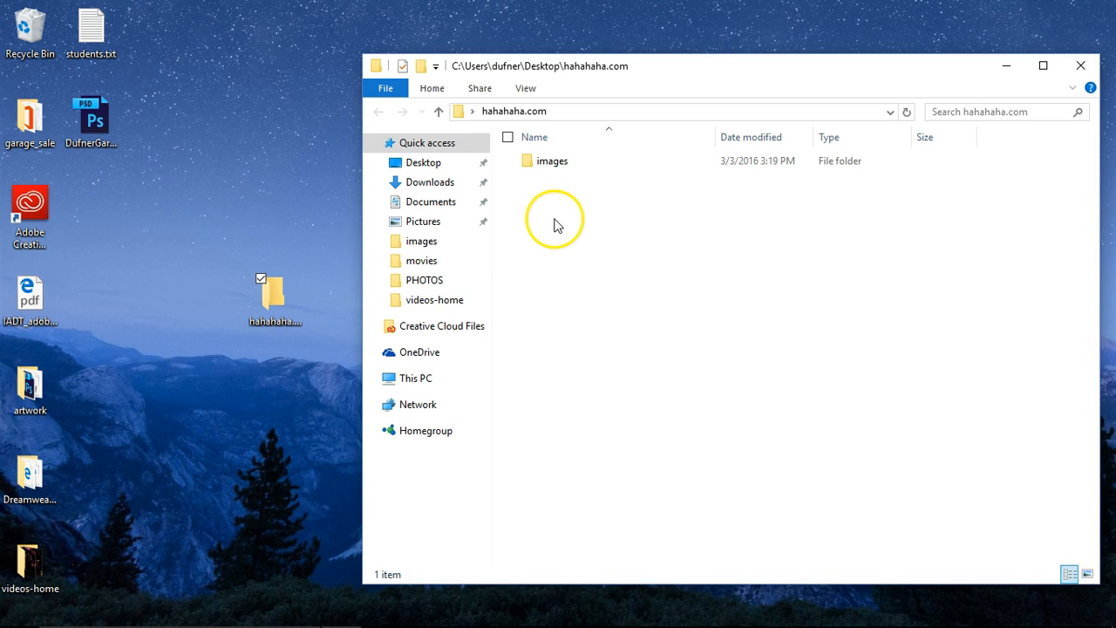
{"action": "mouse_move", "coordinate": [397, 617]}
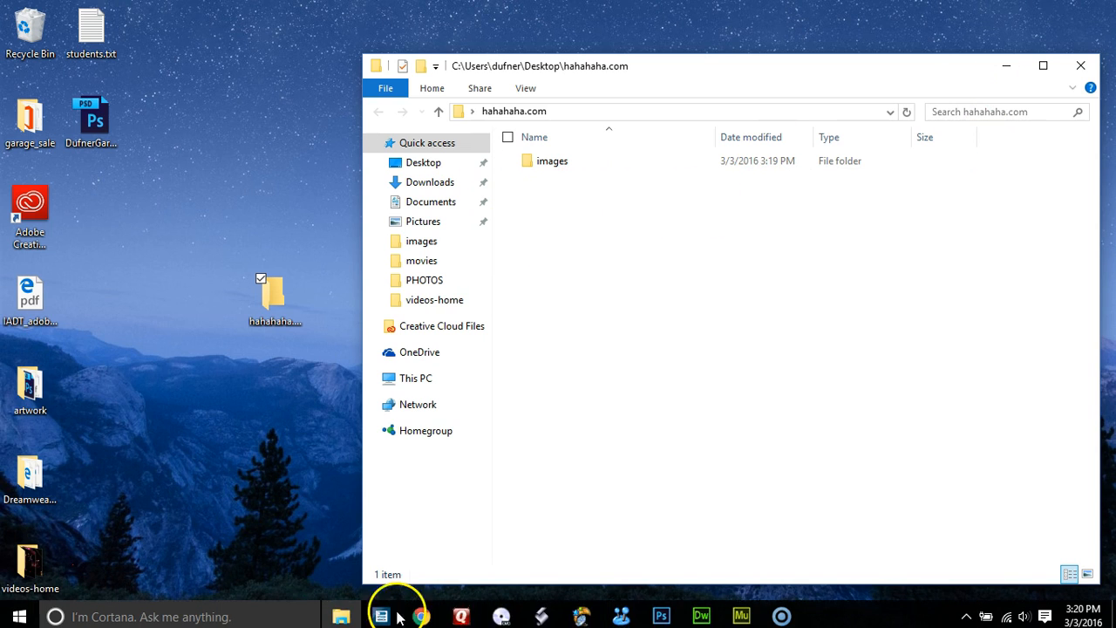
{"action": "left_click", "coordinate": [741, 617]}
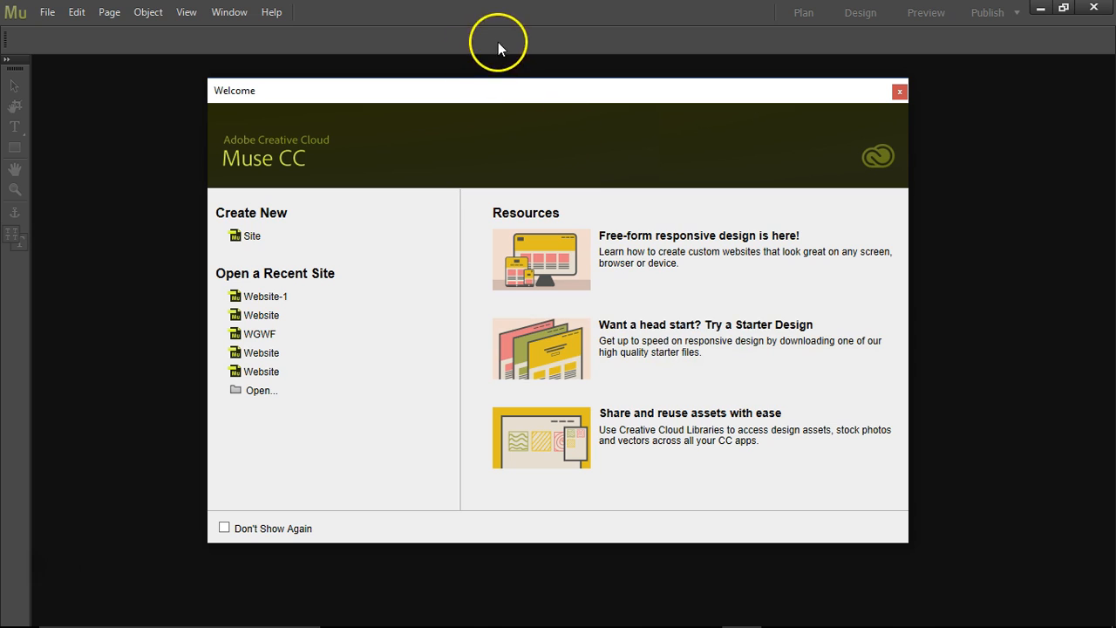
{"action": "left_click", "coordinate": [535, 21]}
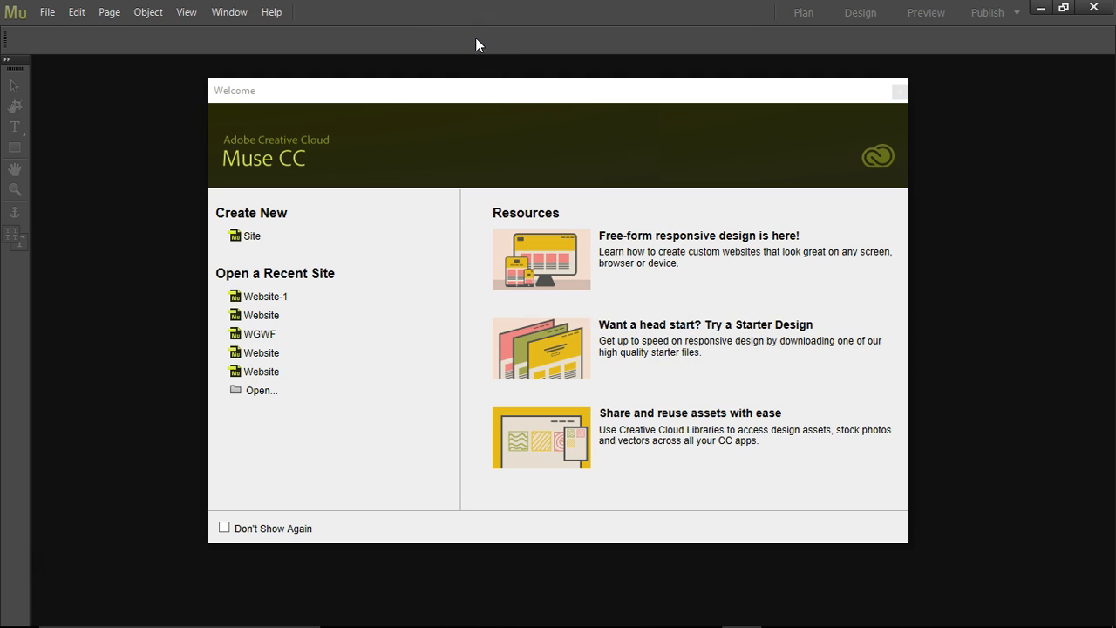
- Start a new Muse site and set its page layout to Fixed Width
{"action": "left_click", "coordinate": [254, 236]}
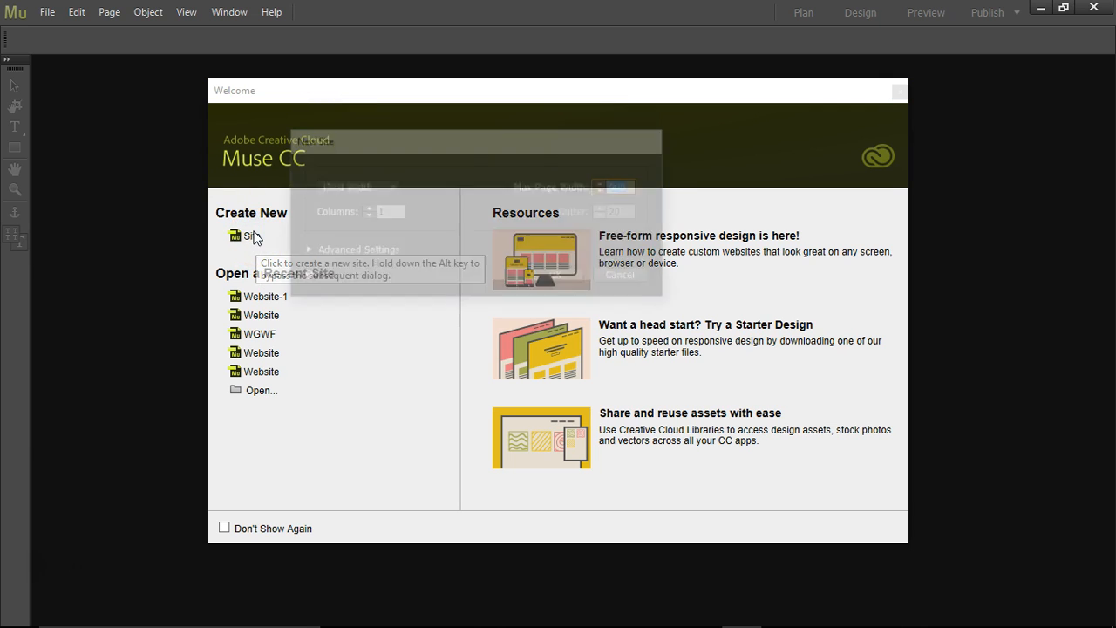
{"action": "left_click_drag", "start_coordinate": [407, 143], "coordinate": [449, 168]}
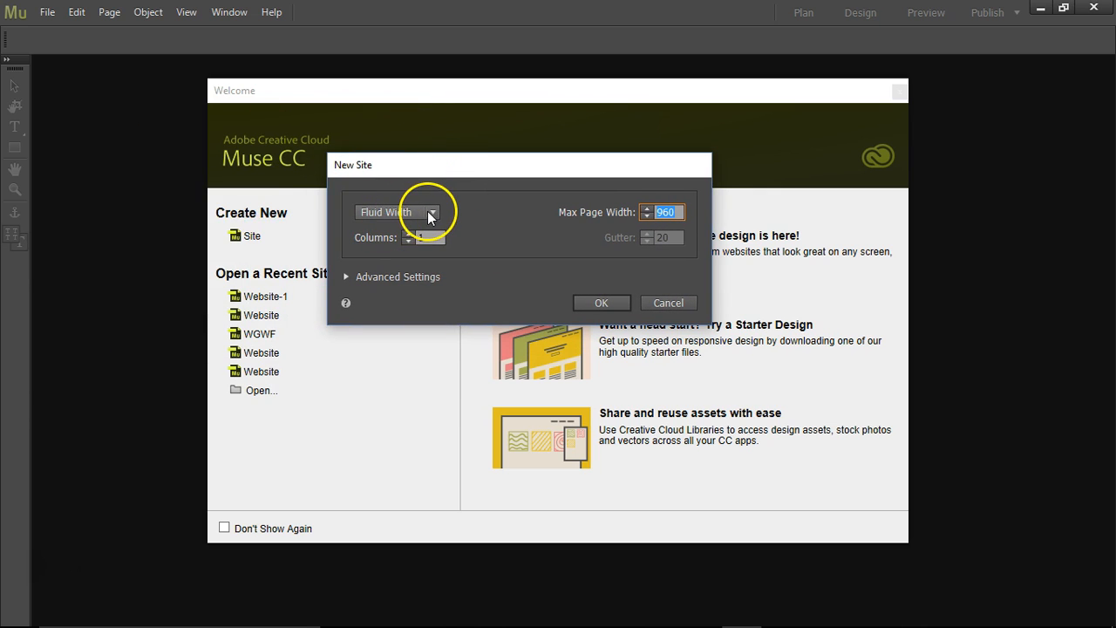
{"action": "left_click", "coordinate": [428, 211]}
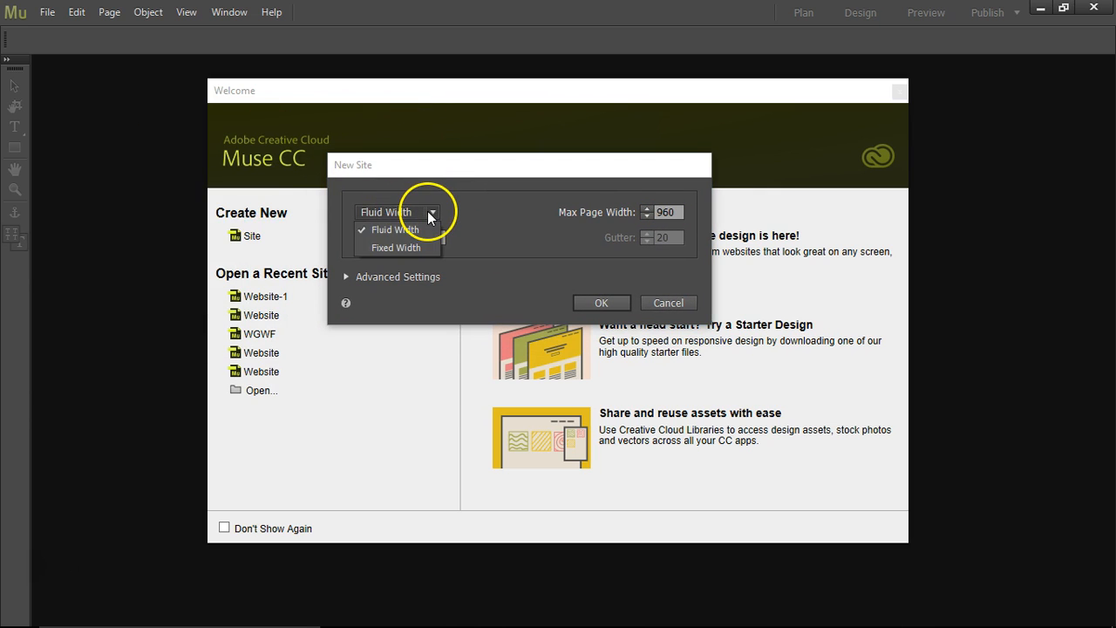
{"action": "left_click", "coordinate": [396, 248]}
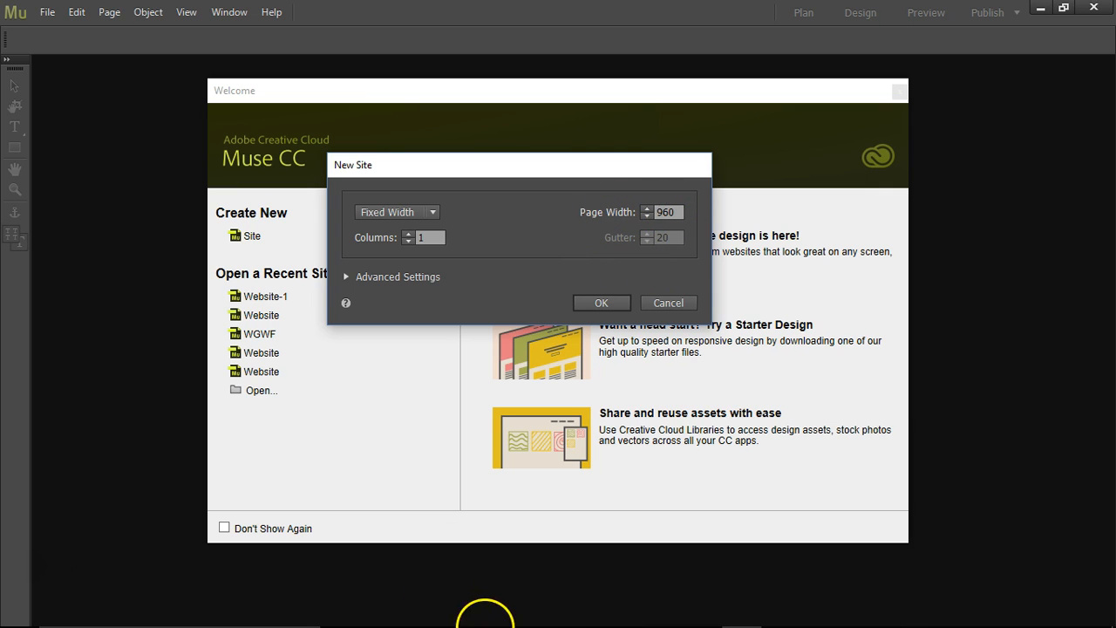
- Switch to Photoshop and check the navigation bar's width and resolution in Image Size
{"action": "mouse_move", "coordinate": [485, 618]}
{"action": "left_click", "coordinate": [654, 608]}
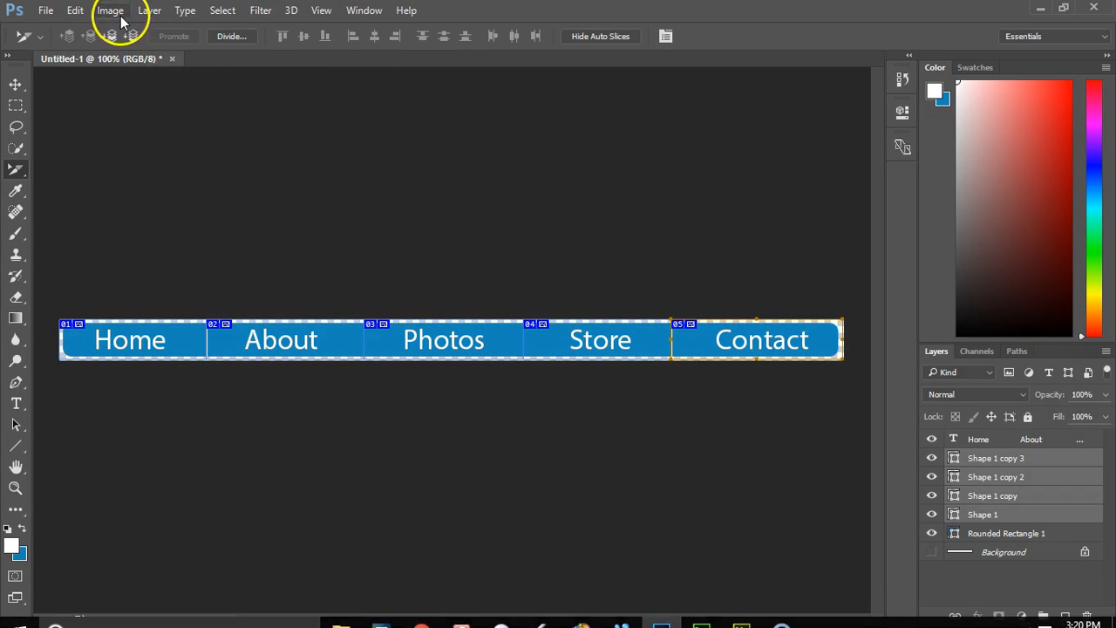
{"action": "left_click", "coordinate": [110, 11]}
{"action": "left_click", "coordinate": [140, 129]}
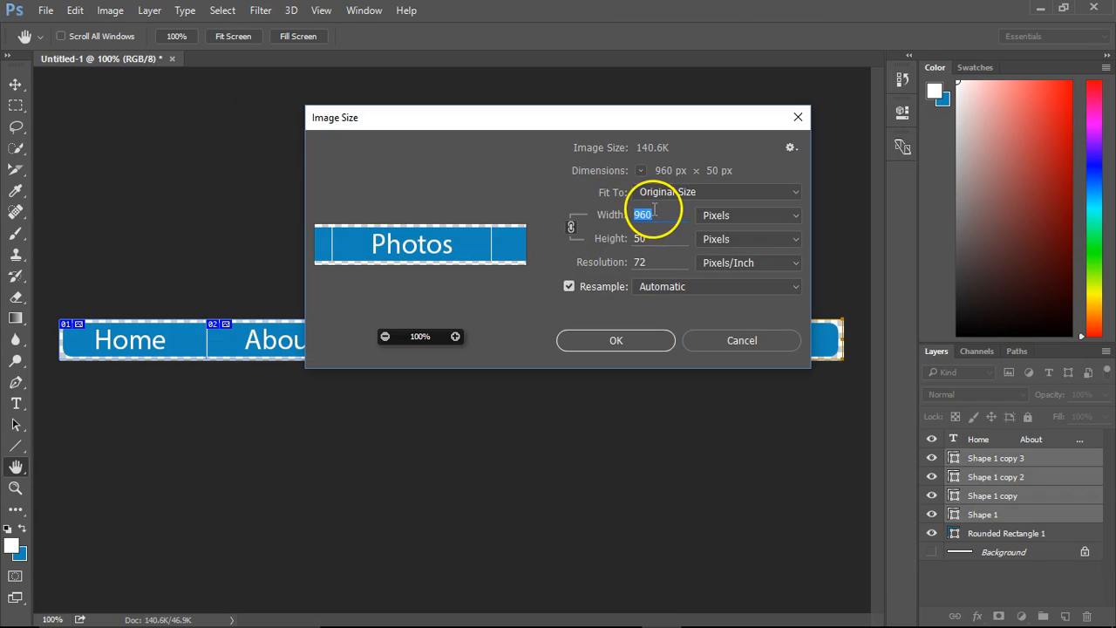
{"action": "left_click", "coordinate": [665, 260]}
{"action": "mouse_move", "coordinate": [504, 610]}
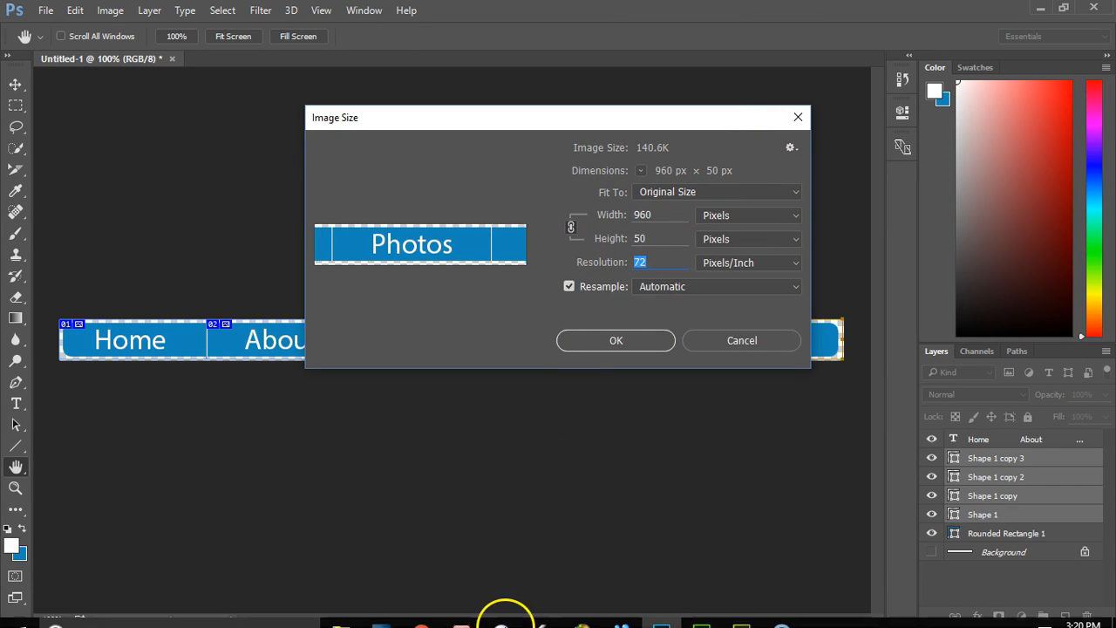
- Switch back to Muse, review the new site's advanced settings and create the site
{"action": "left_click", "coordinate": [742, 611]}
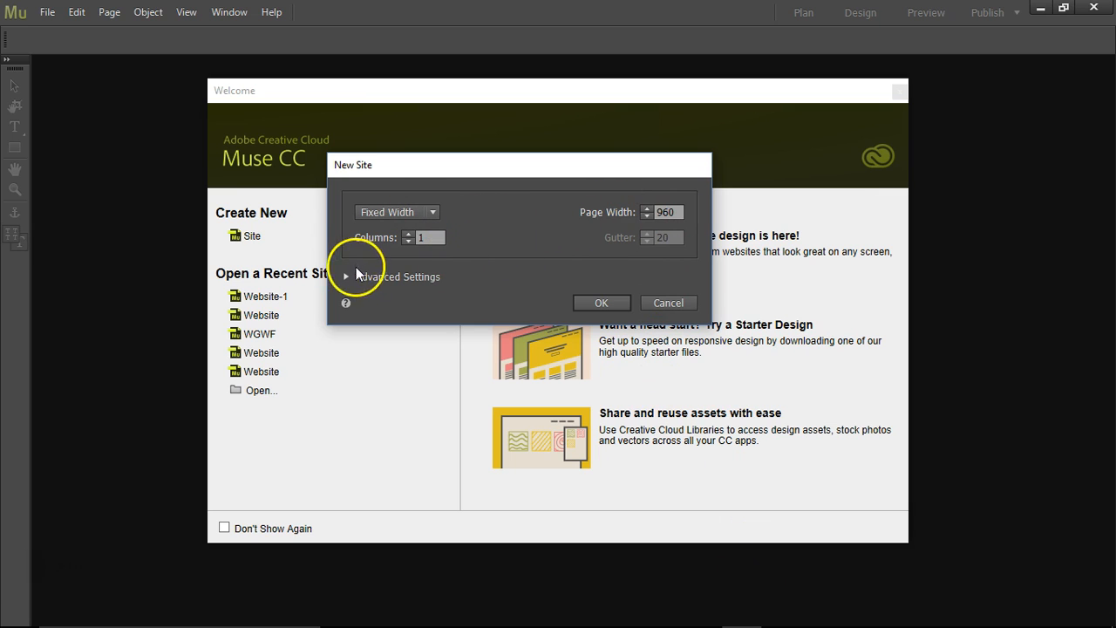
{"action": "left_click", "coordinate": [346, 277]}
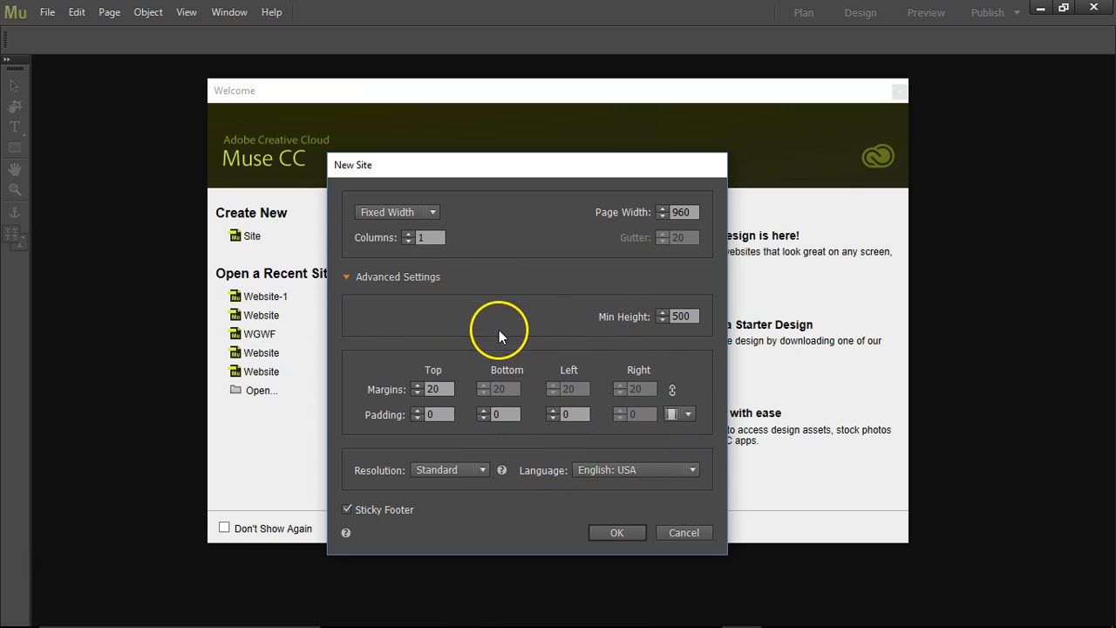
{"action": "left_click", "coordinate": [347, 277]}
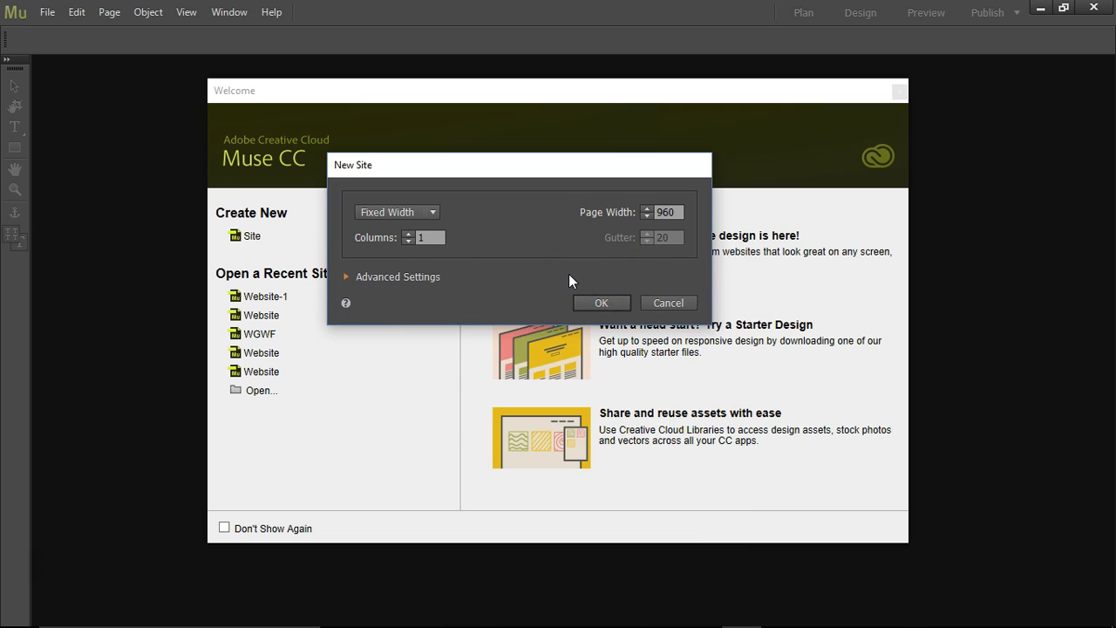
{"action": "left_click", "coordinate": [614, 303]}
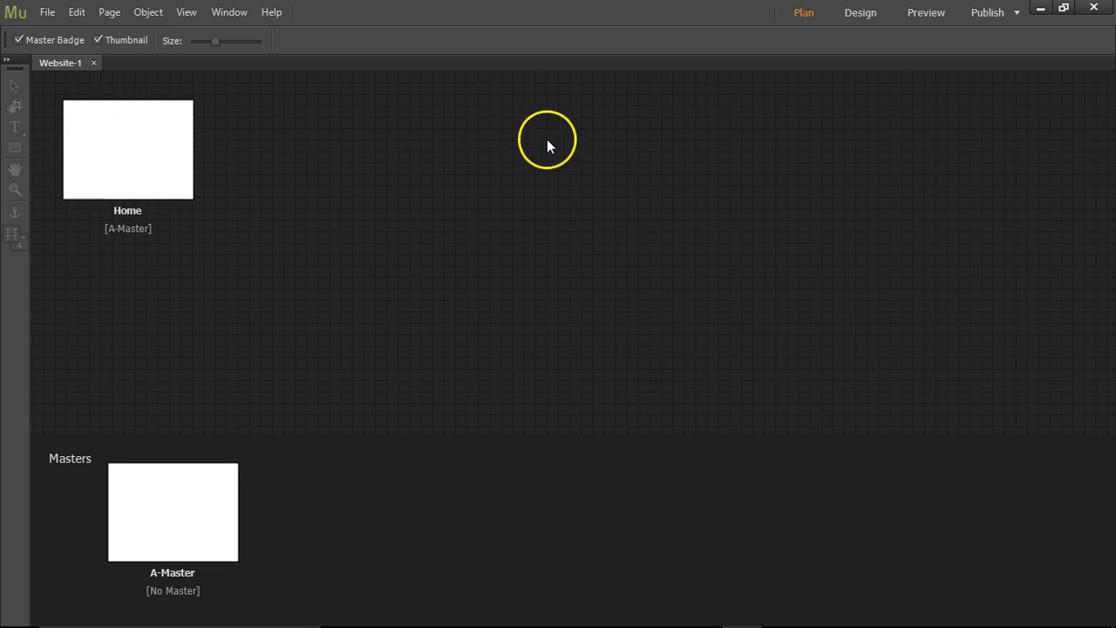
- Open the A-Master page for editing and save the site as Website.muse in the hahahaha.com folder on the Desktop
{"action": "double_click", "coordinate": [186, 506]}
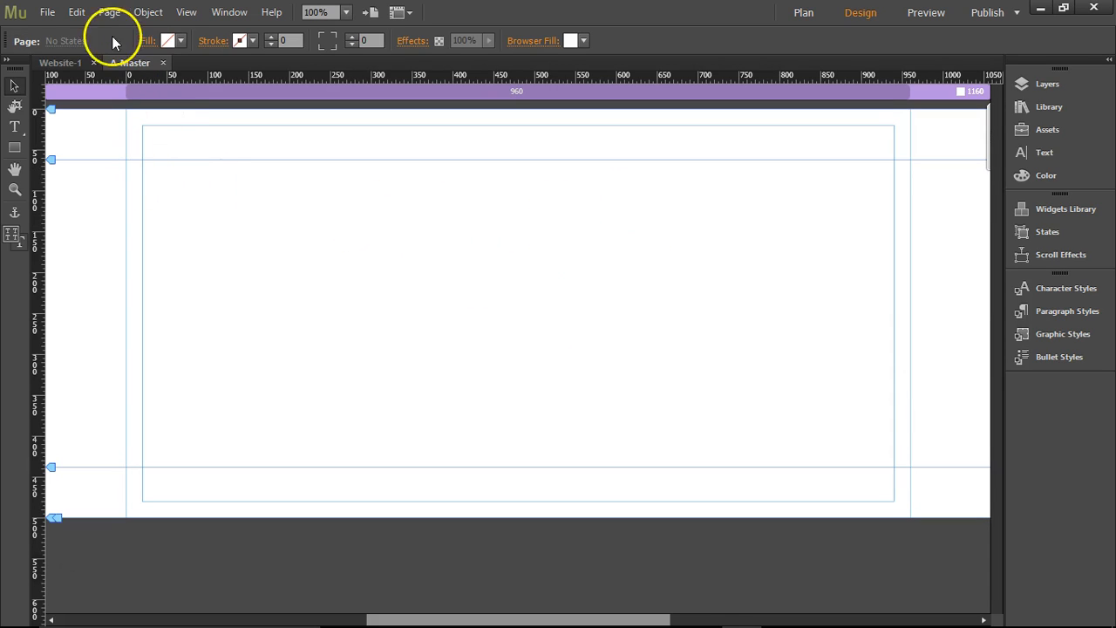
{"action": "left_click", "coordinate": [48, 12]}
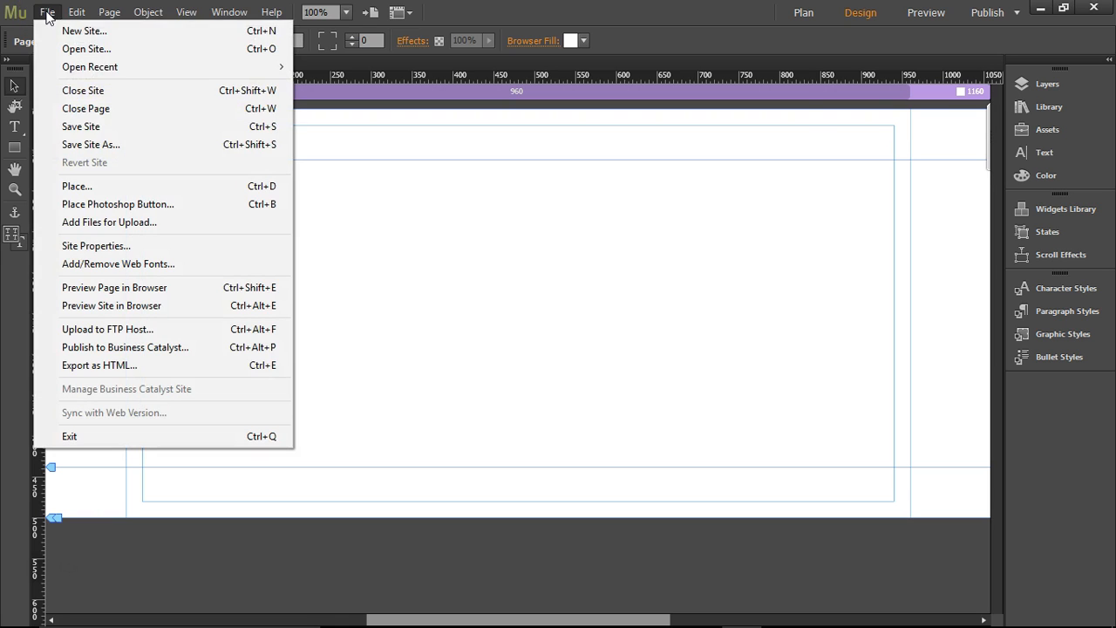
{"action": "left_click", "coordinate": [71, 130]}
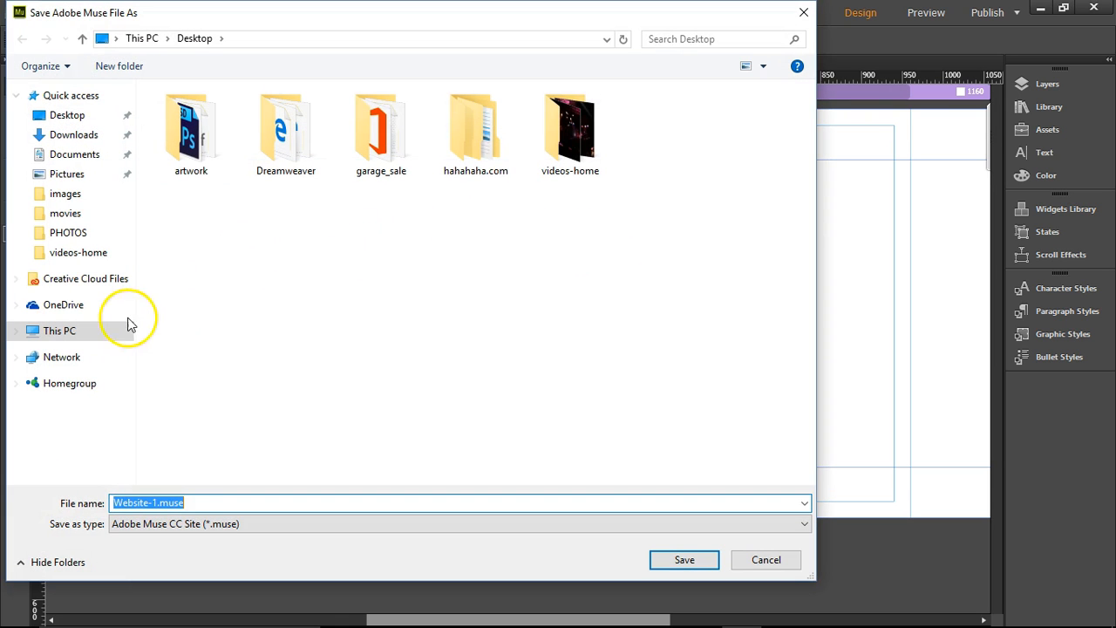
{"action": "left_click", "coordinate": [69, 114]}
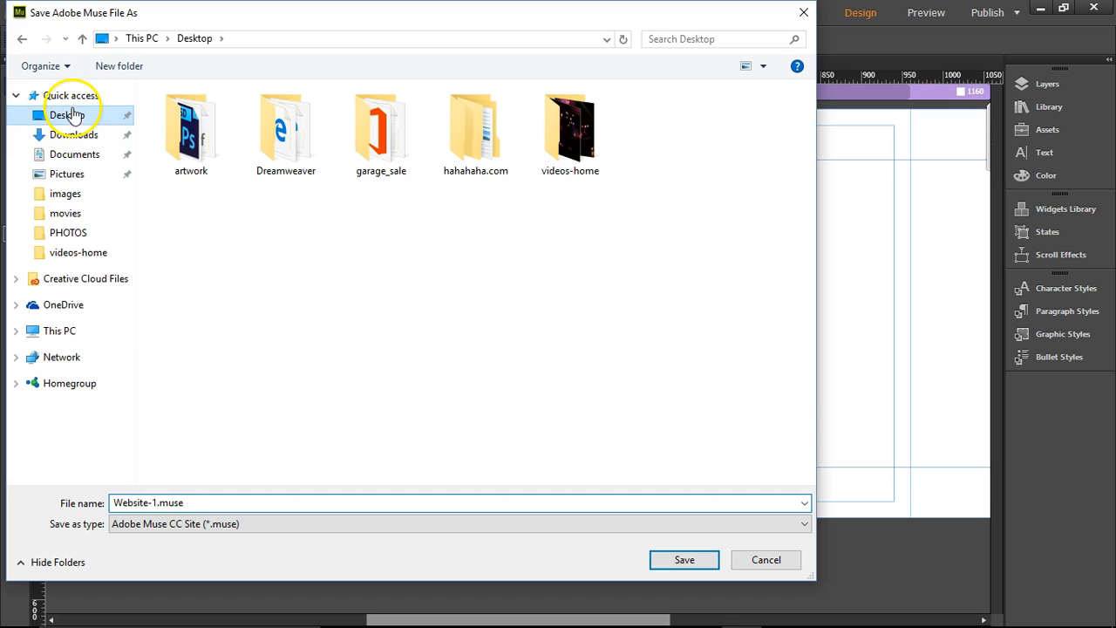
{"action": "double_click", "coordinate": [520, 146]}
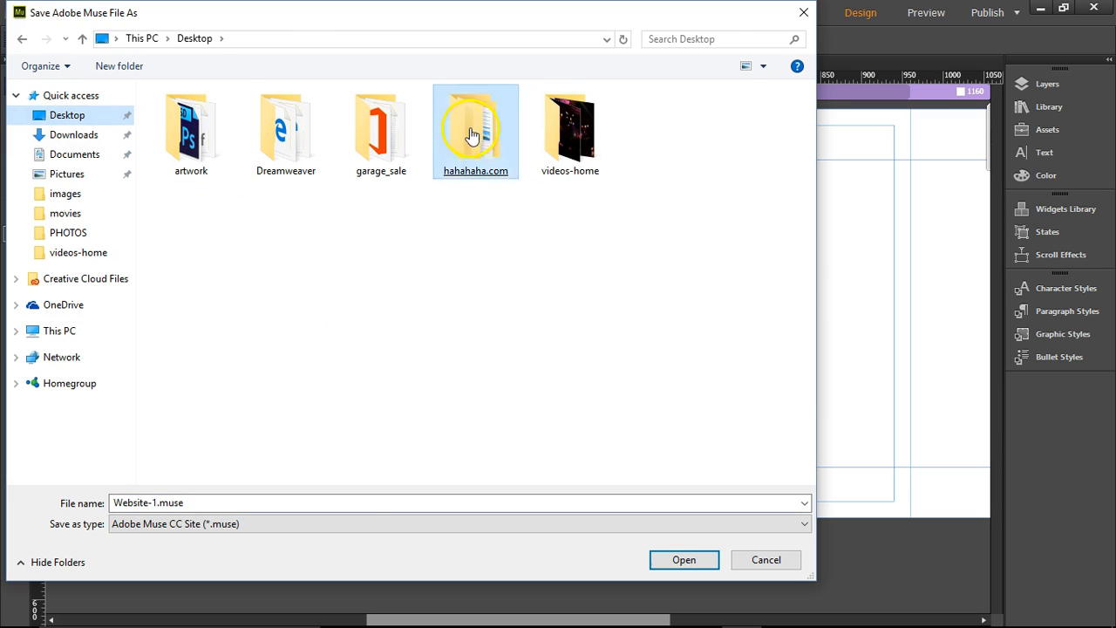
{"action": "left_click", "coordinate": [137, 503]}
{"action": "double_click", "coordinate": [157, 502]}
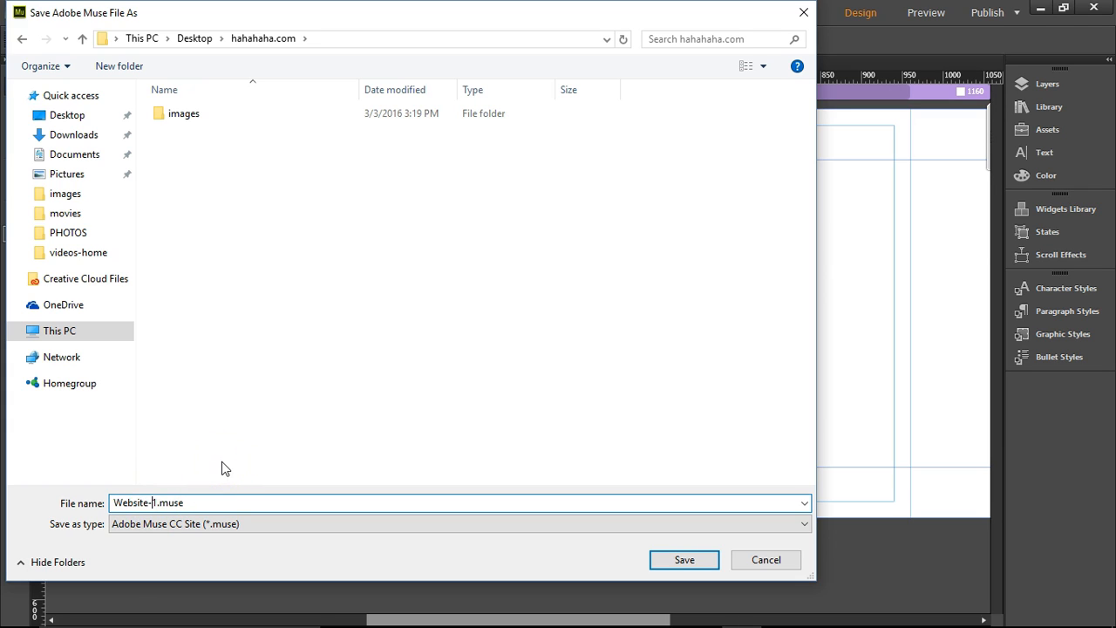
{"action": "key", "text": "Delete"}
{"action": "key", "text": "BackSpace"}
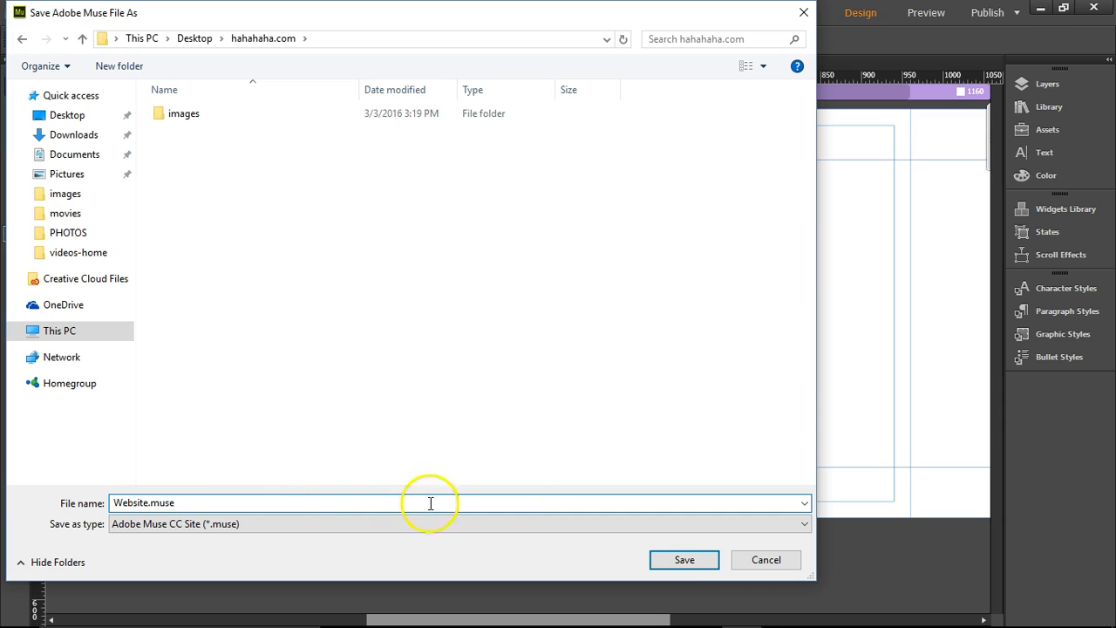
{"action": "left_click", "coordinate": [680, 560]}
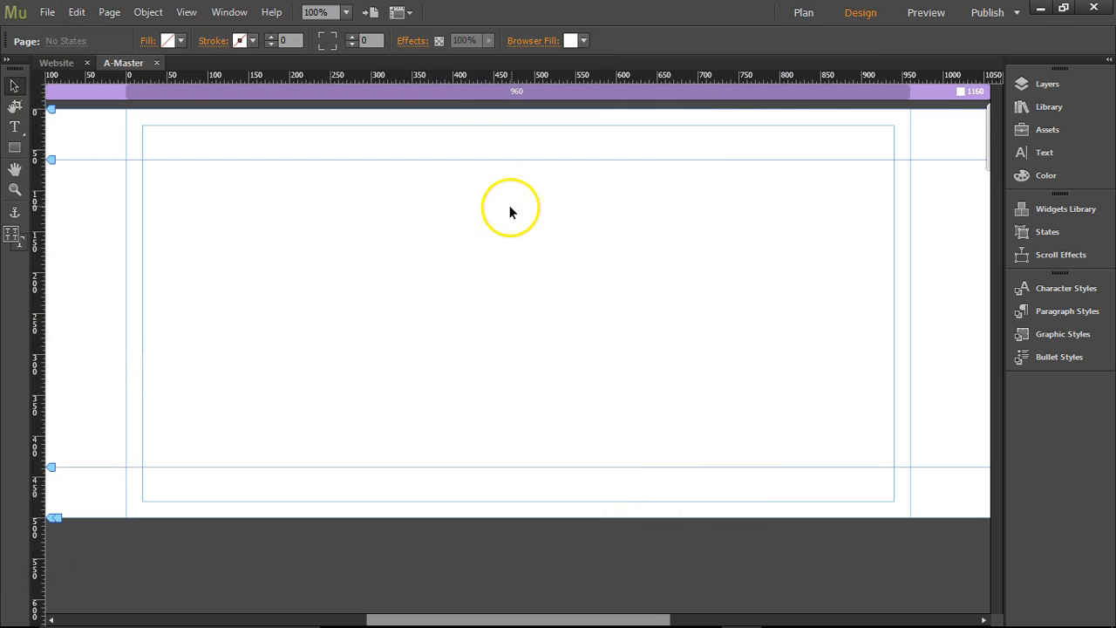
- Place home.png from the images folder in hahahaha.com on the A-Master page at about X 92, Y 230
{"action": "left_click", "coordinate": [47, 12]}
{"action": "left_click", "coordinate": [76, 188]}
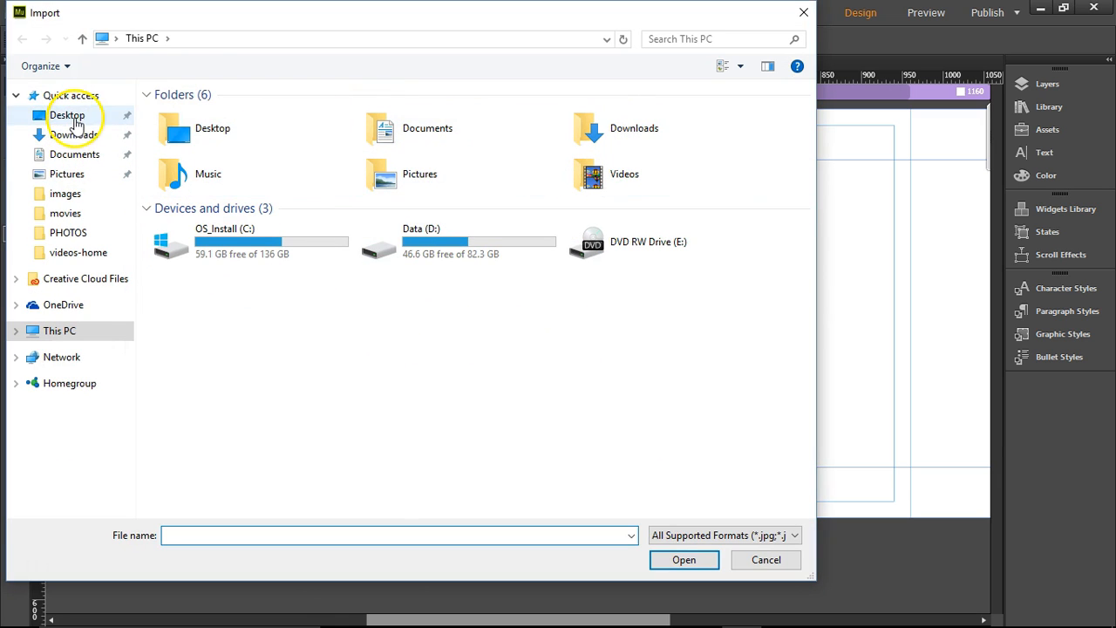
{"action": "left_click", "coordinate": [75, 118]}
{"action": "double_click", "coordinate": [485, 138]}
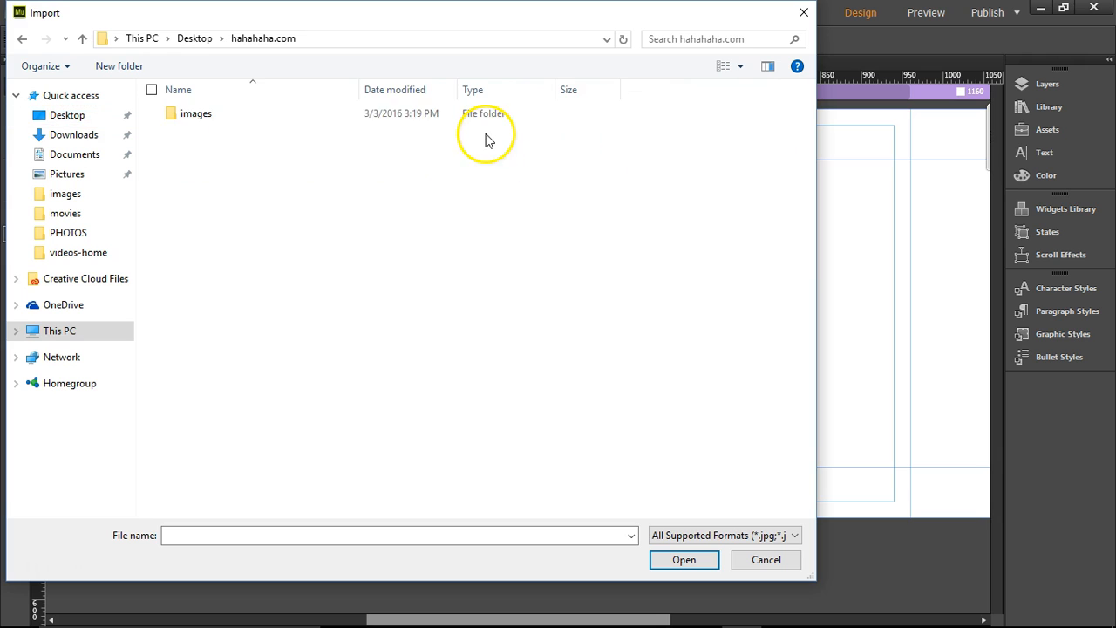
{"action": "double_click", "coordinate": [195, 114]}
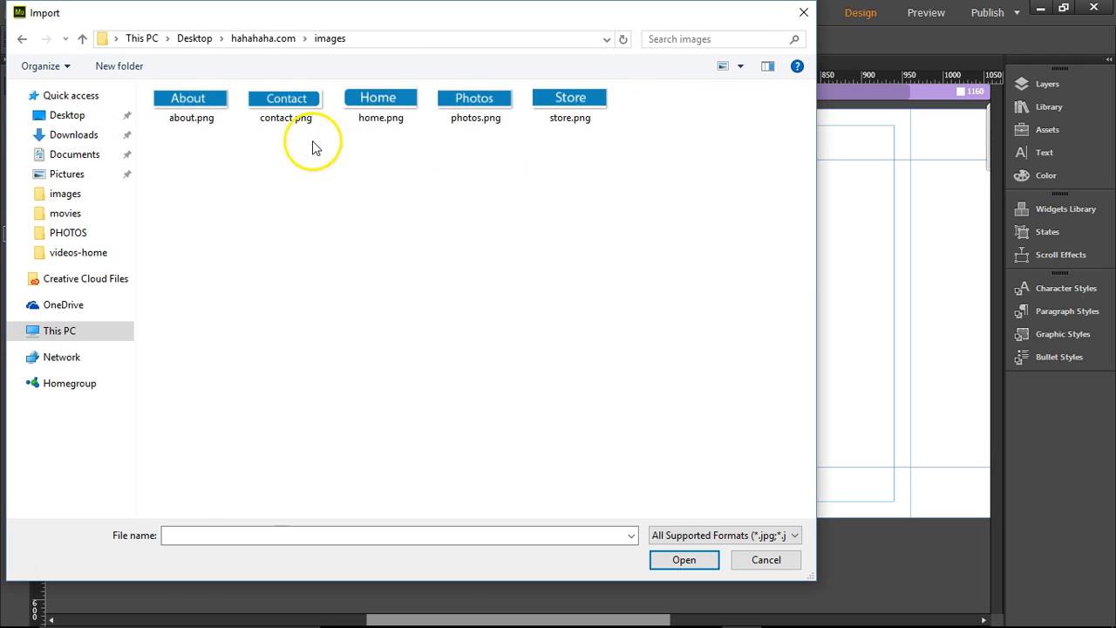
{"action": "double_click", "coordinate": [384, 112]}
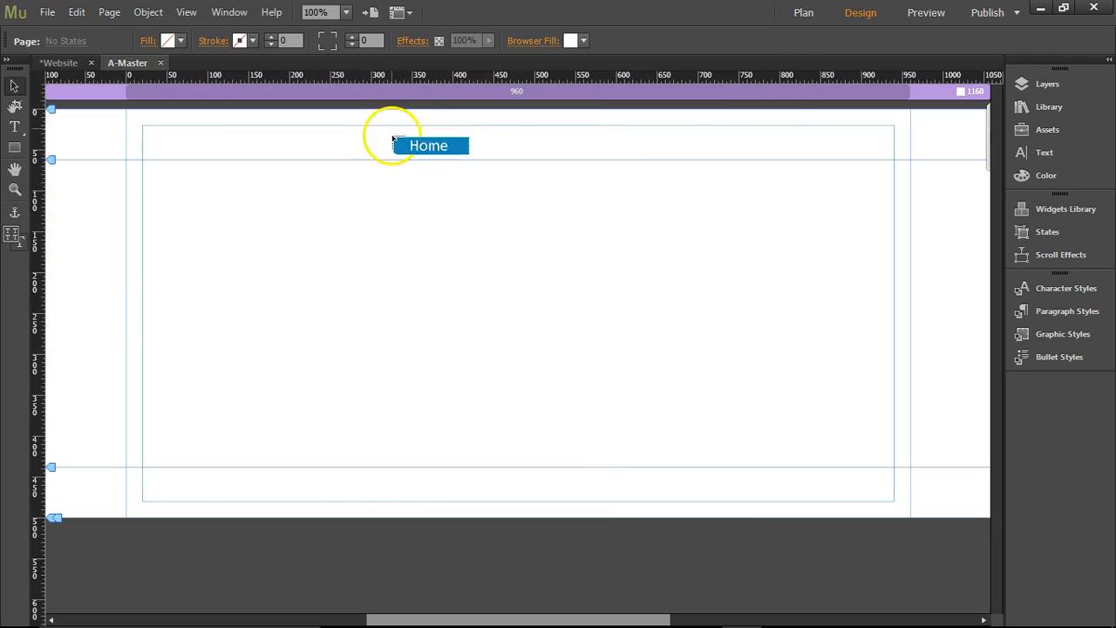
{"action": "left_click_drag", "start_coordinate": [201, 298], "coordinate": [350, 339]}
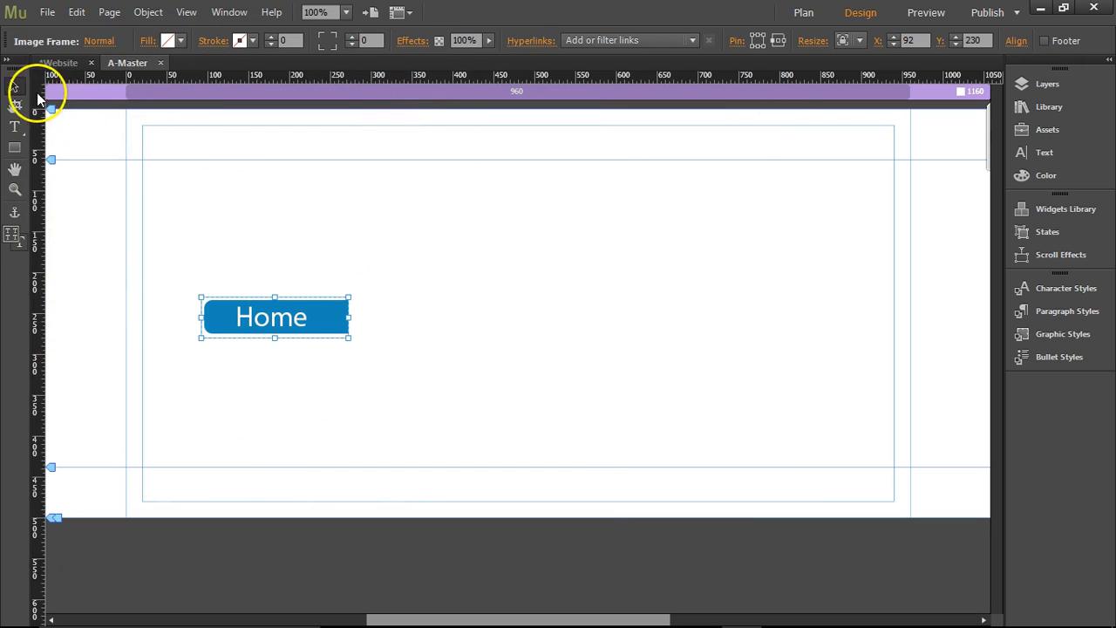
- Lower the header guide to about 225 and raise the footer guide to about 425, with the Home button at X 0, Y 175 on the header guide
{"action": "left_click_drag", "start_coordinate": [228, 306], "coordinate": [175, 207]}
{"action": "left_click_drag", "start_coordinate": [52, 162], "coordinate": [92, 293]}
{"action": "left_click_drag", "start_coordinate": [195, 219], "coordinate": [191, 290]}
{"action": "mouse_move", "coordinate": [58, 471]}
{"action": "left_mouse_down"}
{"action": "mouse_move", "coordinate": [61, 419]}
{"action": "mouse_move", "coordinate": [60, 464]}
{"action": "left_mouse_up"}
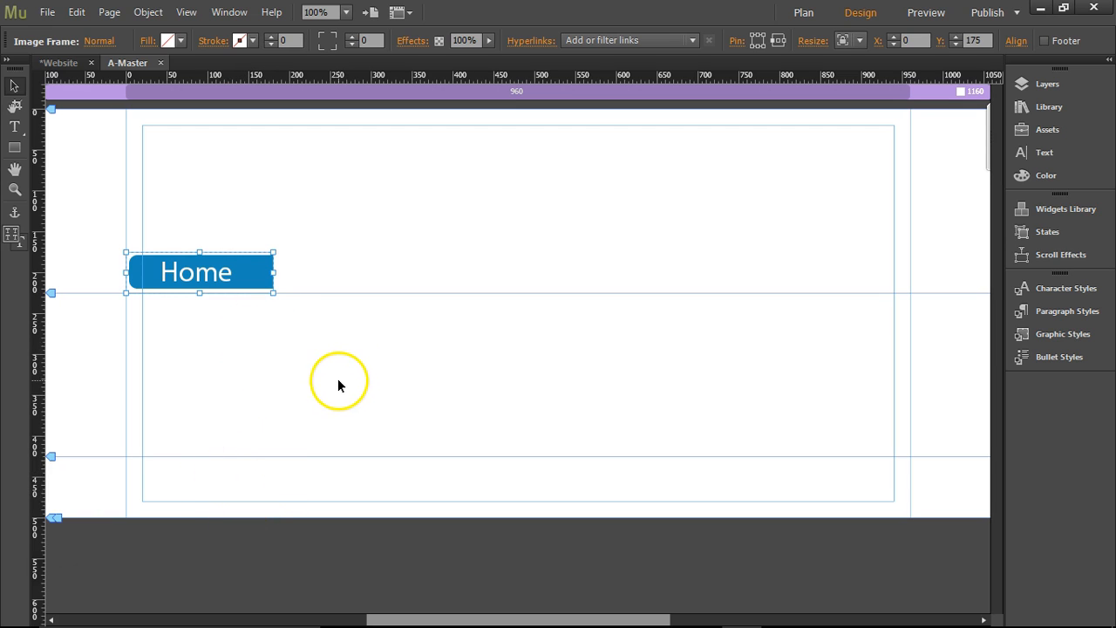
{"action": "left_click", "coordinate": [333, 276]}
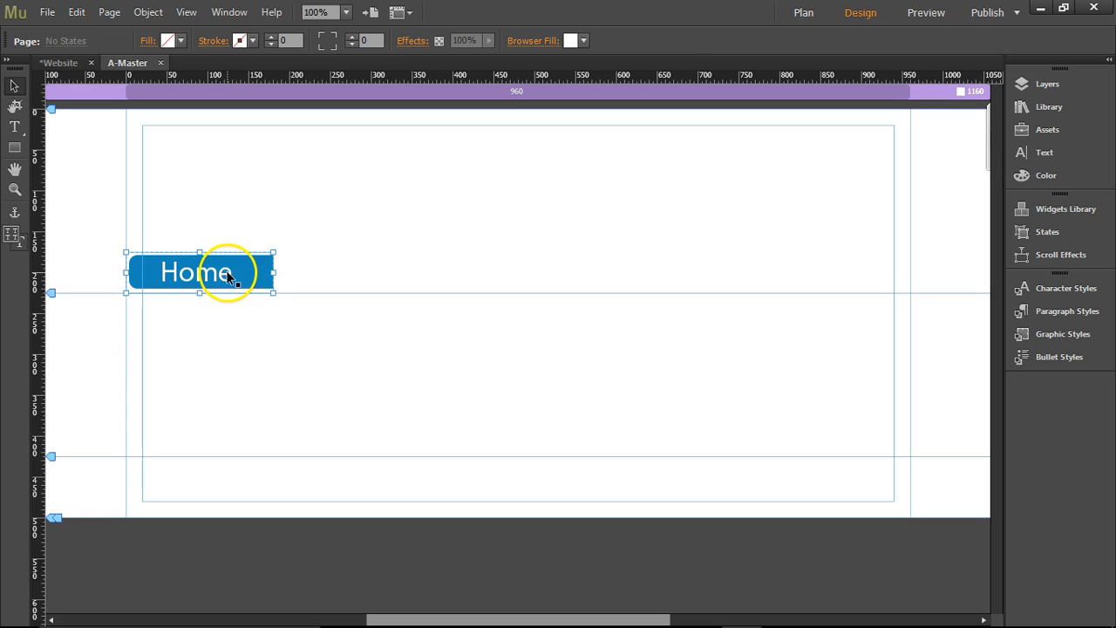
{"action": "left_click", "coordinate": [266, 274]}
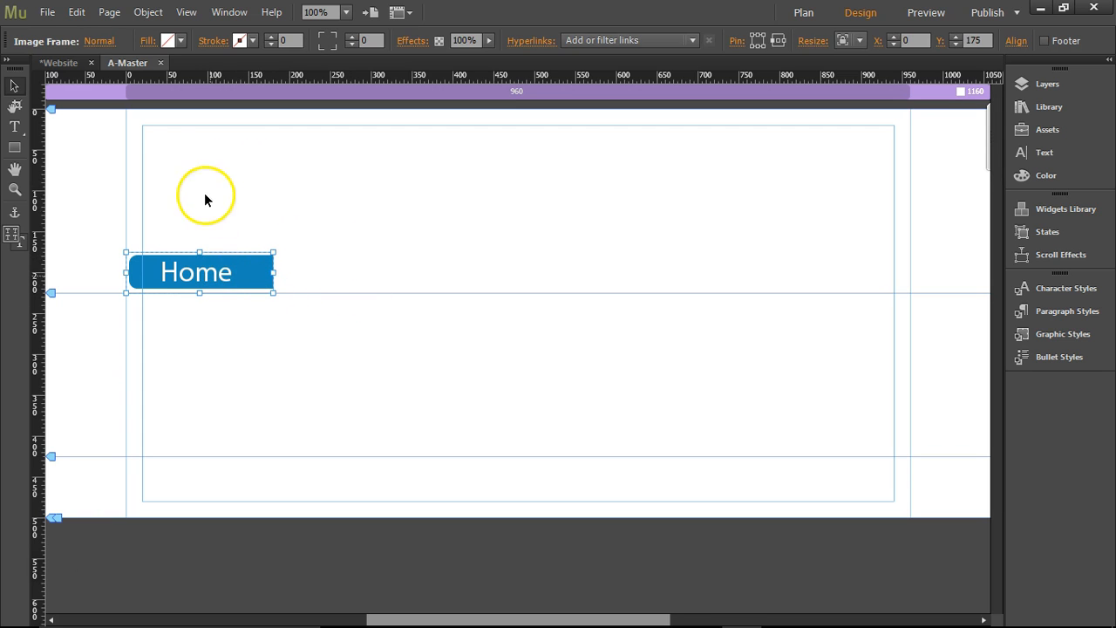
- Import about.png, contact.png, photos.png and store.png from the images folder, placing About above the header guide and Contact at about X 492, Y 88
{"action": "left_click", "coordinate": [48, 16]}
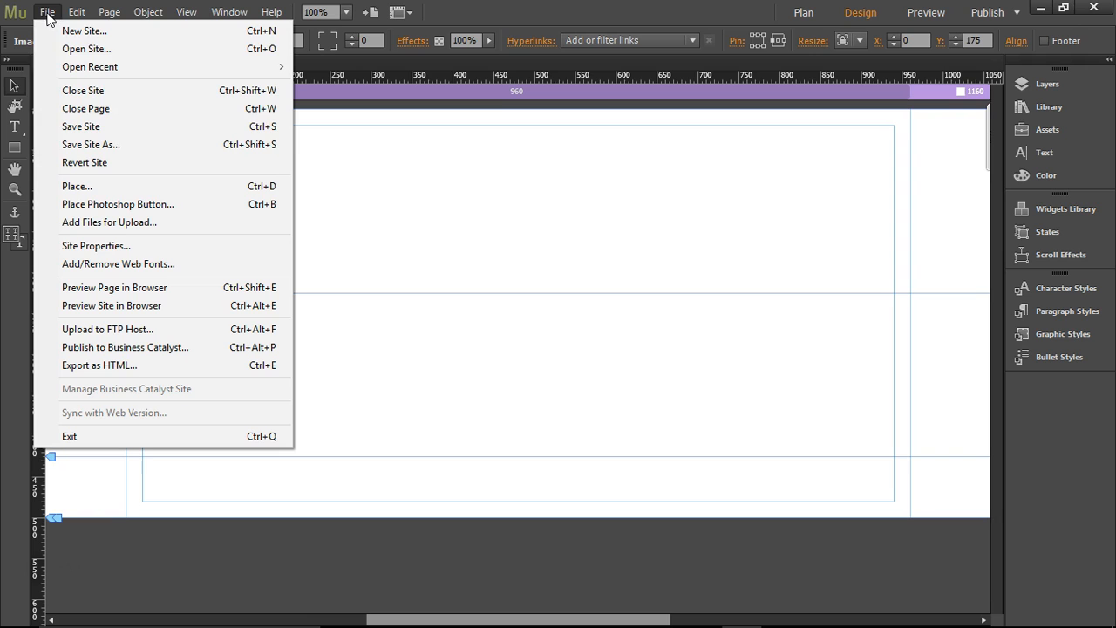
{"action": "left_click", "coordinate": [75, 186]}
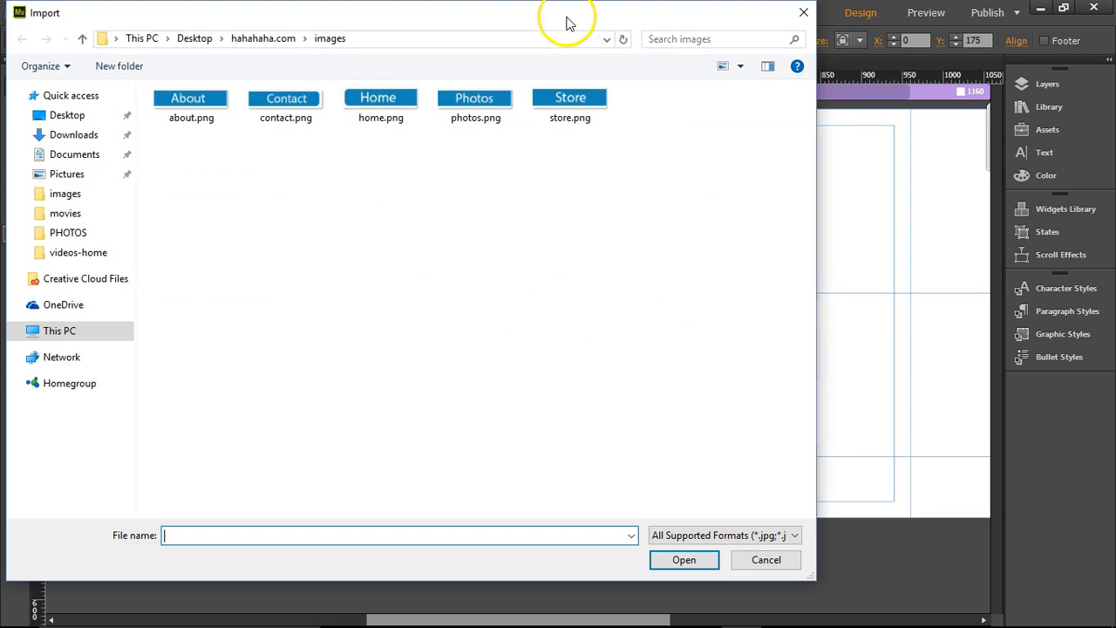
{"action": "left_click_drag", "start_coordinate": [199, 195], "coordinate": [684, 91]}
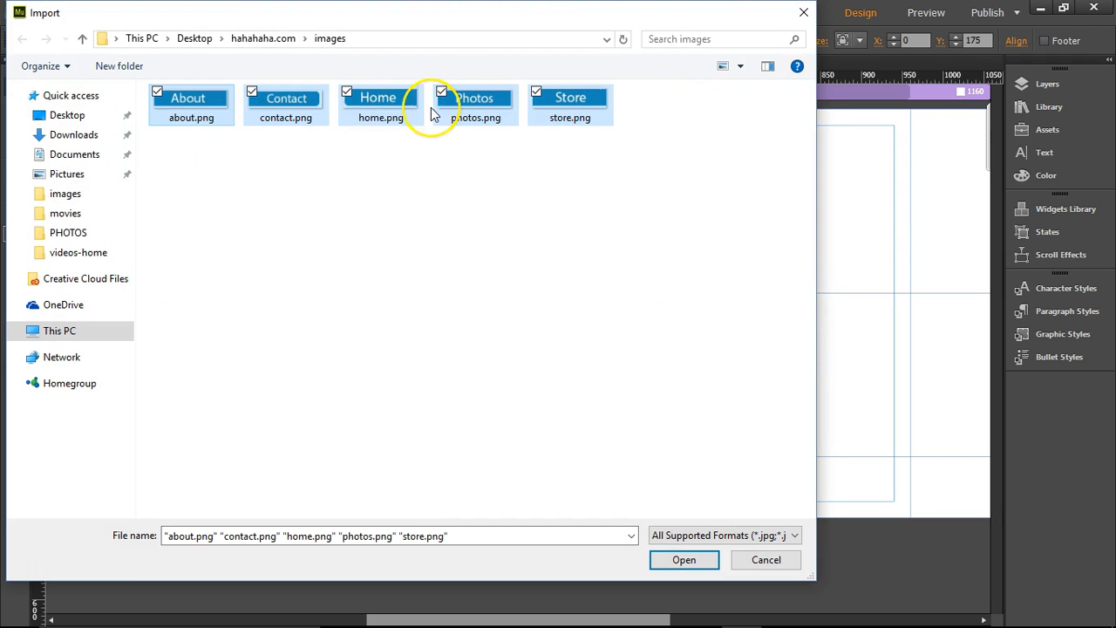
{"action": "left_click", "coordinate": [379, 108], "text": "ctrl"}
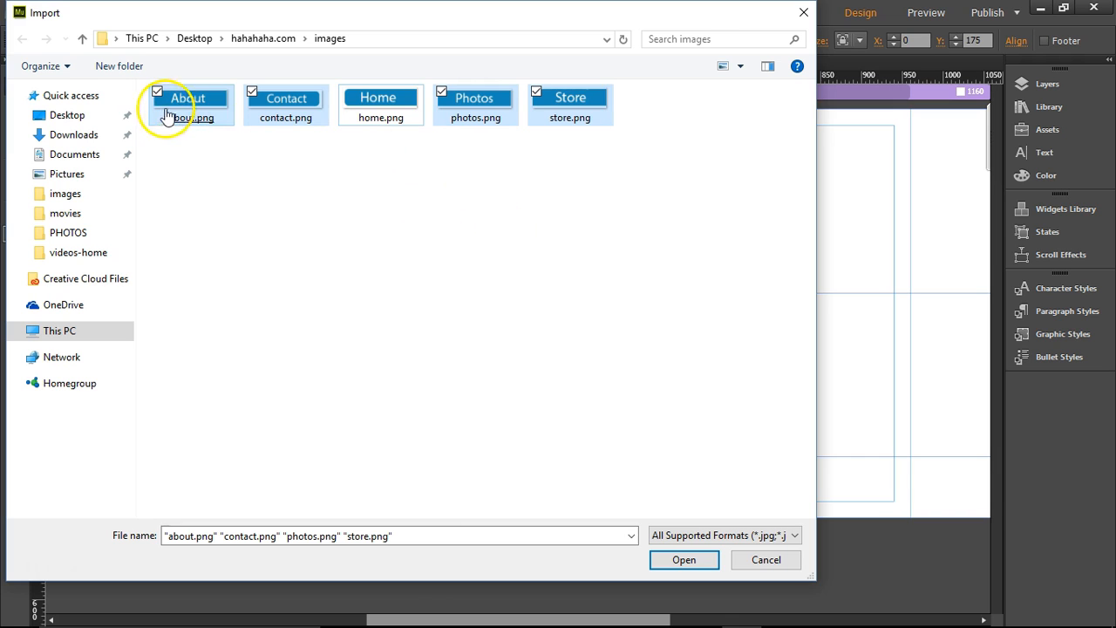
{"action": "left_click", "coordinate": [683, 560]}
{"action": "left_click", "coordinate": [275, 176]}
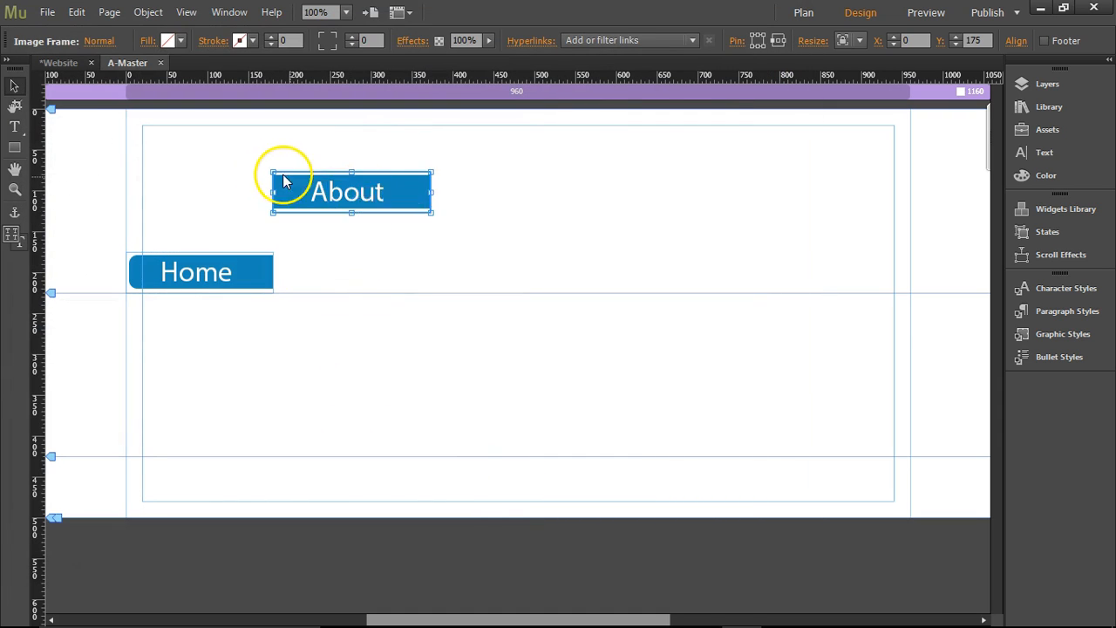
{"action": "left_click", "coordinate": [529, 182]}
{"action": "left_click", "coordinate": [732, 182]}
{"action": "left_click", "coordinate": [738, 379]}
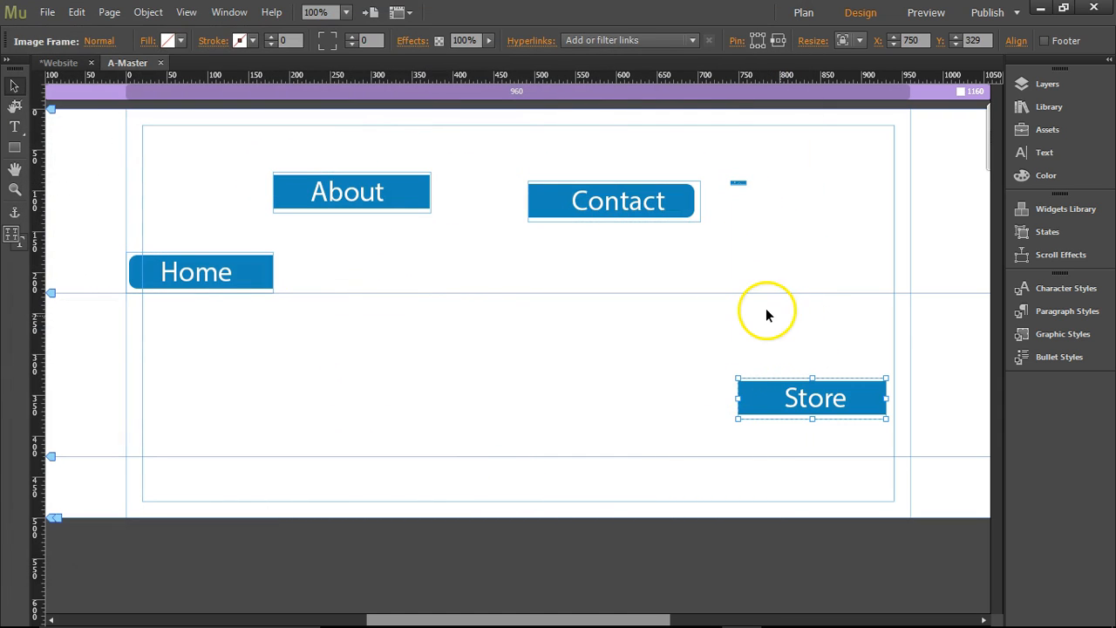
{"action": "key", "text": "ctrl+z"}
{"action": "key", "text": "ctrl+z"}
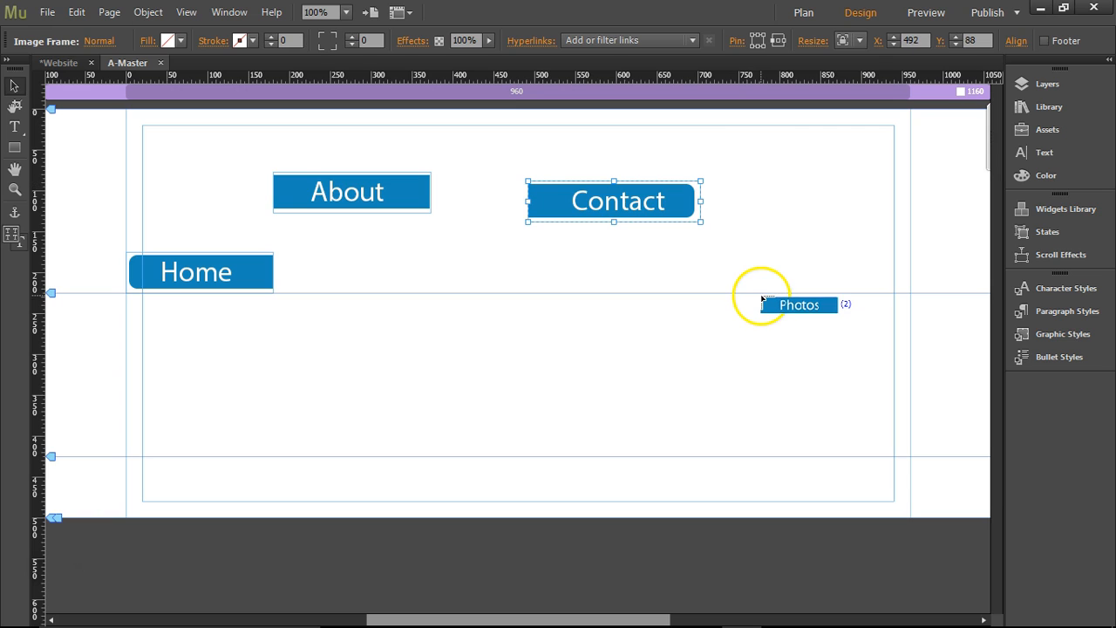
- Place the Photos button beside Contact and the Store button below the header guide near the page's edge
{"action": "left_click", "coordinate": [736, 181]}
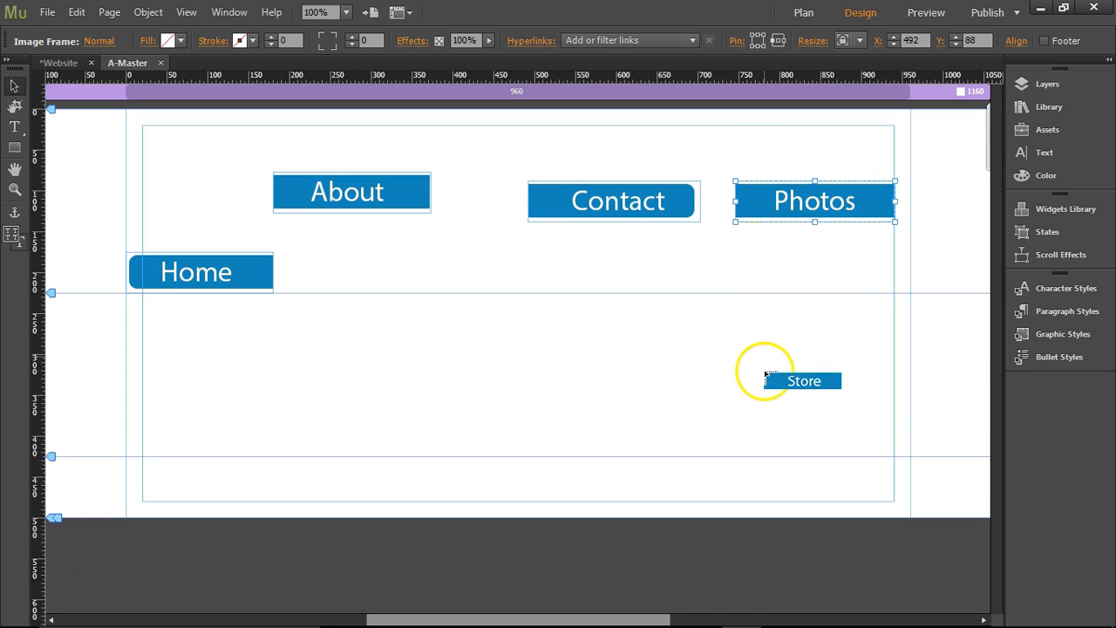
{"action": "left_click", "coordinate": [763, 377]}
- Line up the buttons at Y 175 in the order Home, About, Photos, Store, Contact, with Store at X 568
{"action": "left_click_drag", "start_coordinate": [348, 188], "coordinate": [349, 281]}
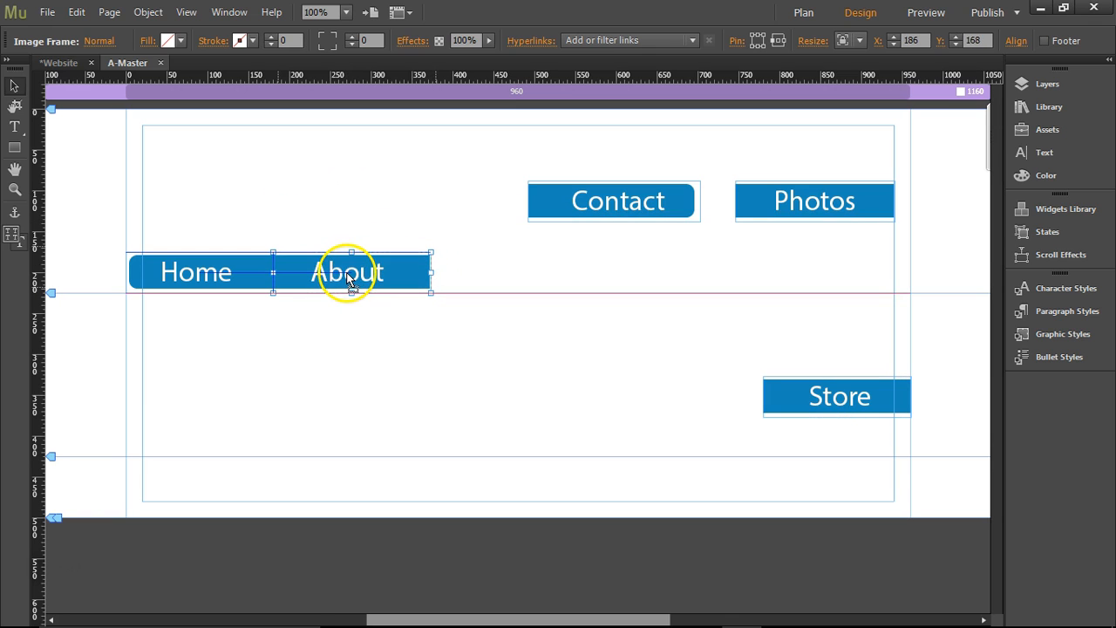
{"action": "left_click_drag", "start_coordinate": [549, 209], "coordinate": [820, 273]}
{"action": "left_click_drag", "start_coordinate": [823, 394], "coordinate": [649, 276]}
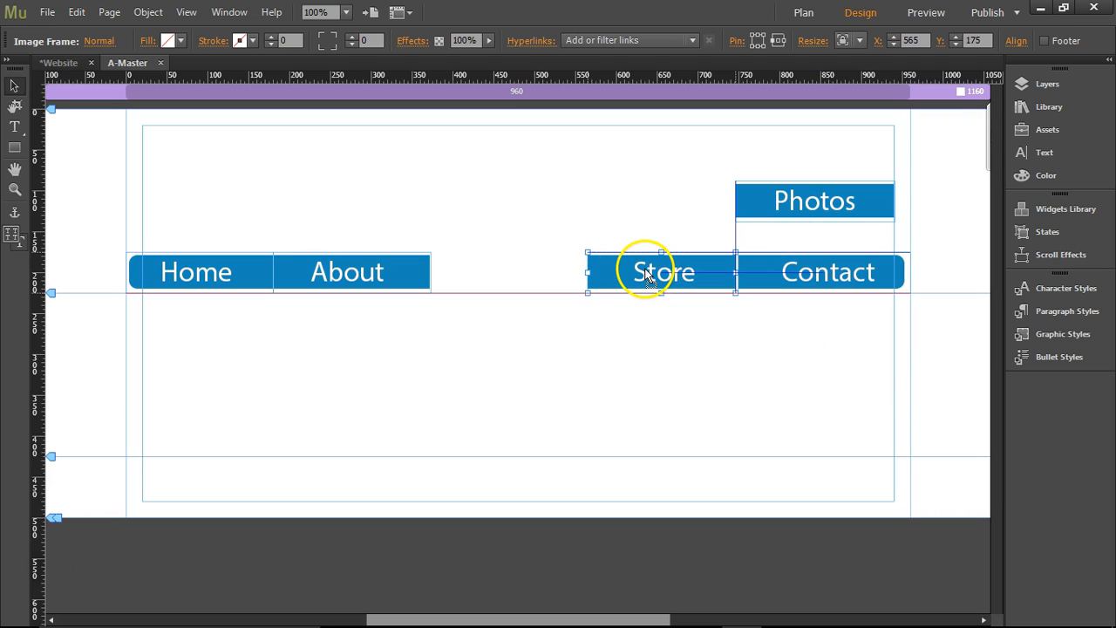
{"action": "left_click_drag", "start_coordinate": [764, 194], "coordinate": [462, 279]}
{"action": "left_click", "coordinate": [639, 281]}
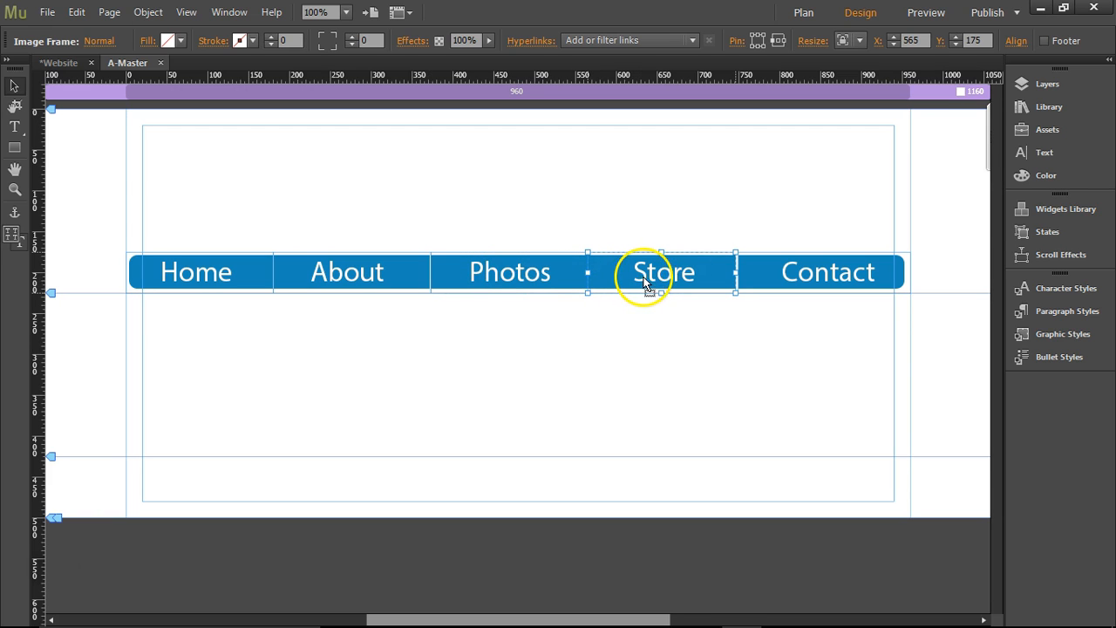
{"action": "mouse_move", "coordinate": [654, 283]}
{"action": "left_mouse_down"}
{"action": "mouse_move", "coordinate": [646, 203]}
{"action": "mouse_move", "coordinate": [716, 236]}
{"action": "mouse_move", "coordinate": [637, 257]}
{"action": "mouse_move", "coordinate": [646, 275]}
{"action": "left_mouse_up"}
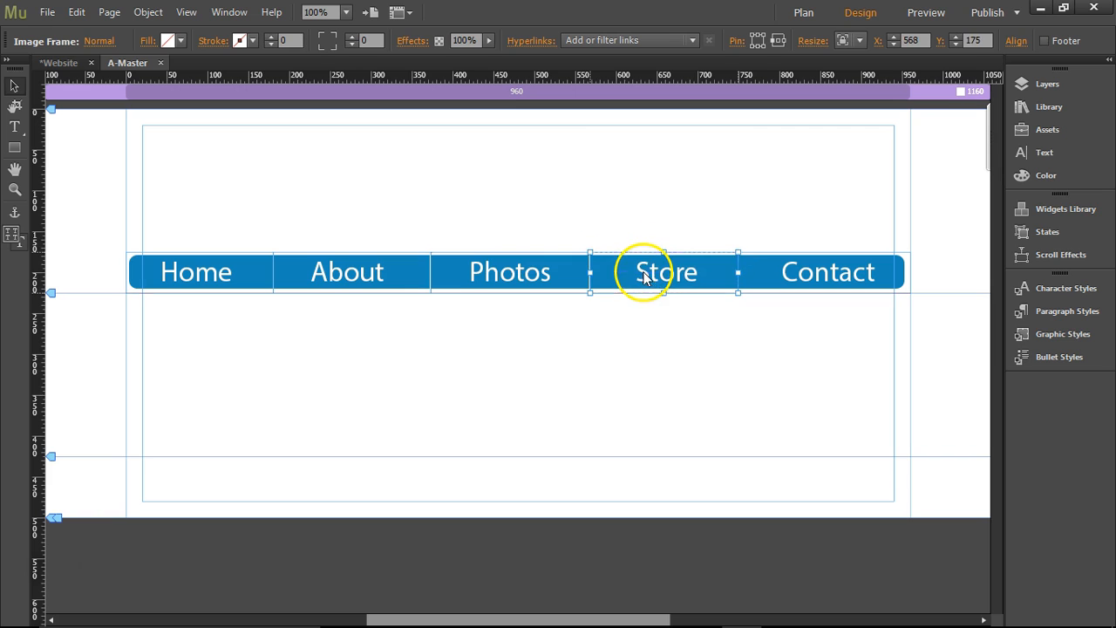
- Preview the A-Master page with its navigation bar, and return to the page design with nothing selected
{"action": "left_click", "coordinate": [922, 14]}
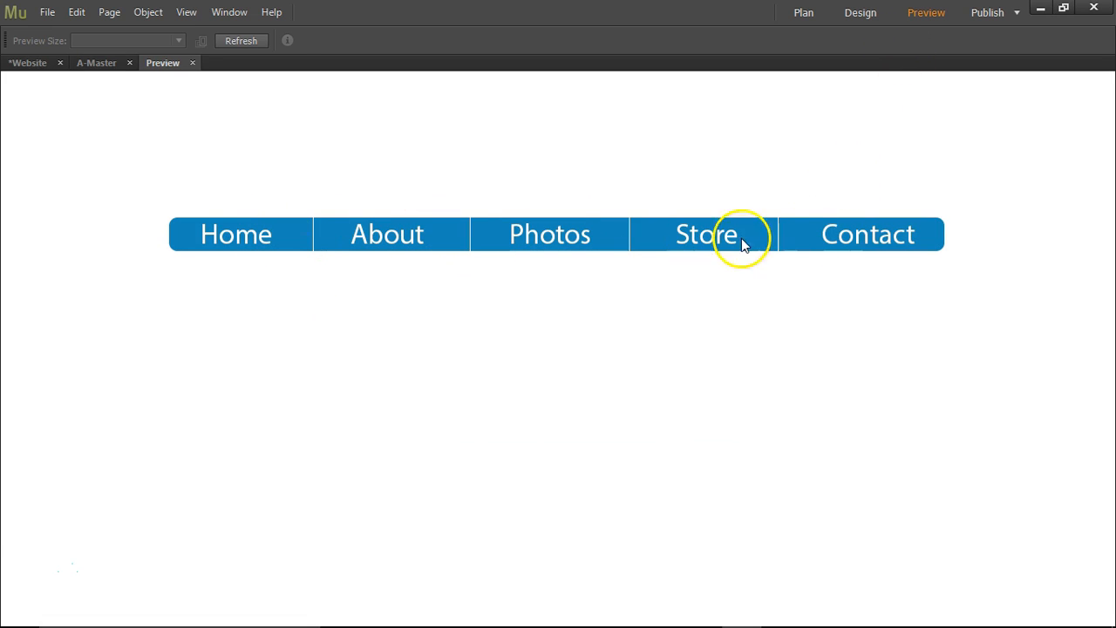
{"action": "left_click", "coordinate": [192, 63]}
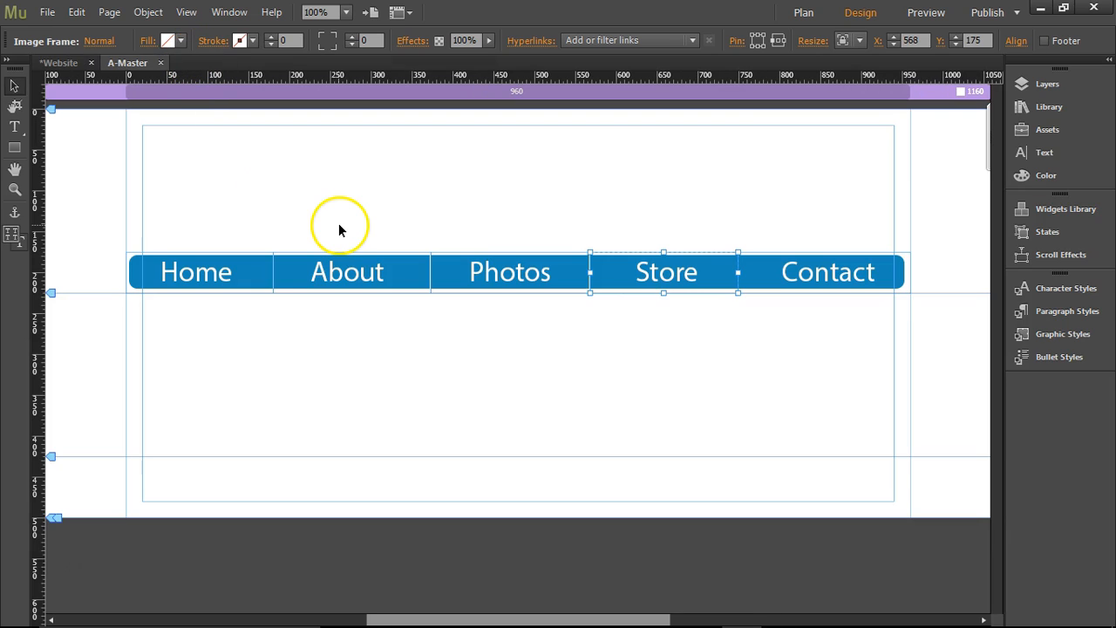
{"action": "left_click", "coordinate": [280, 201]}
- Link the Home button to the Home page
{"action": "left_click", "coordinate": [226, 273]}
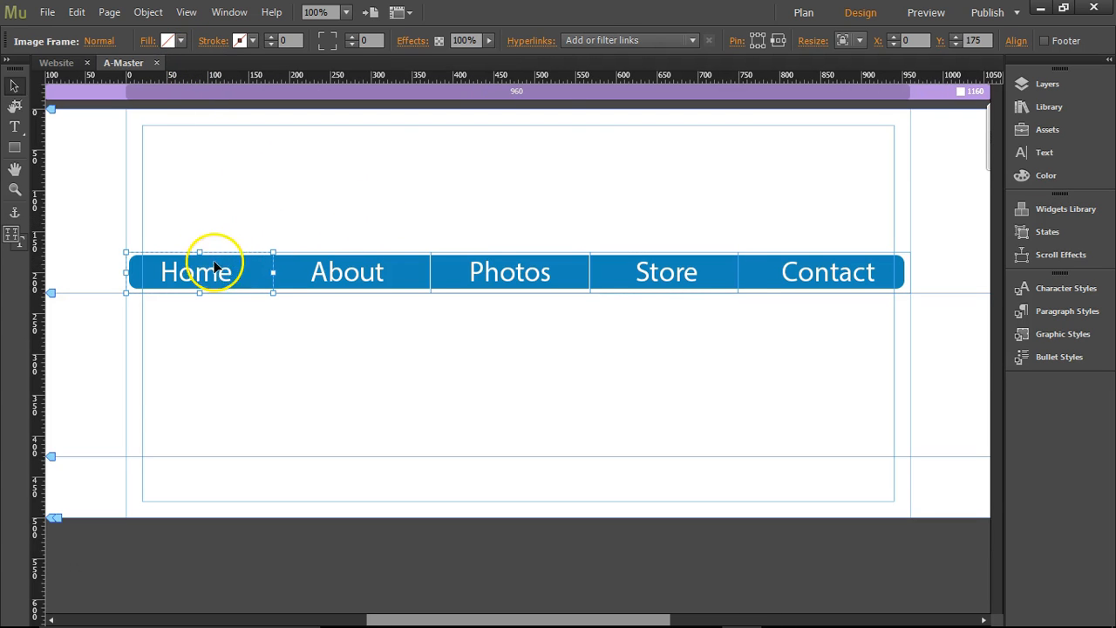
{"action": "left_click", "coordinate": [631, 39]}
{"action": "left_click", "coordinate": [608, 117]}
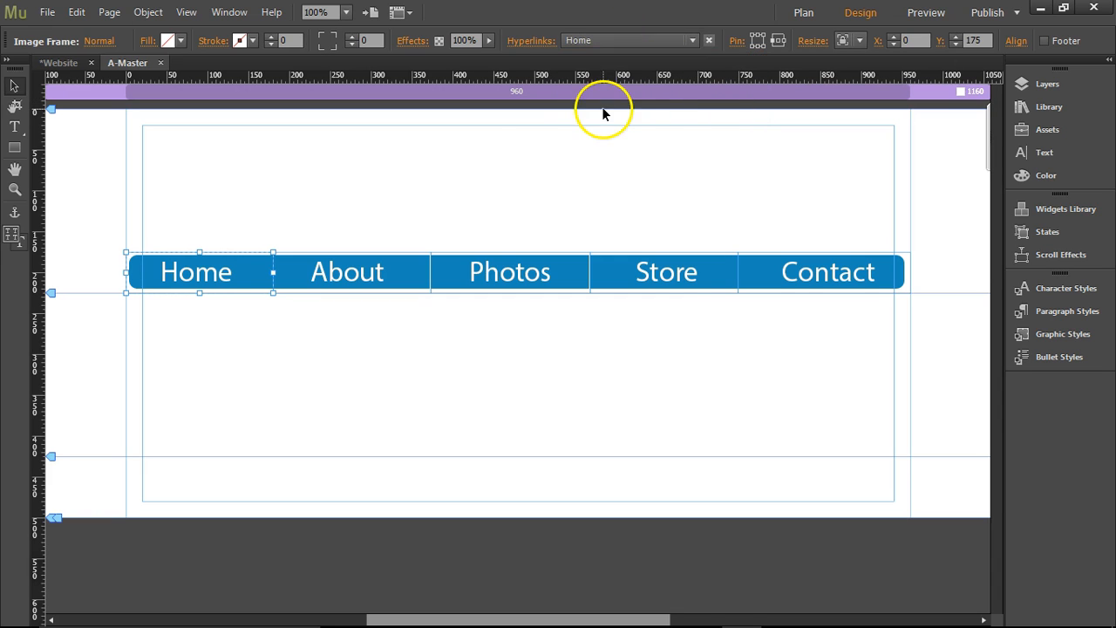
{"action": "left_click", "coordinate": [444, 190]}
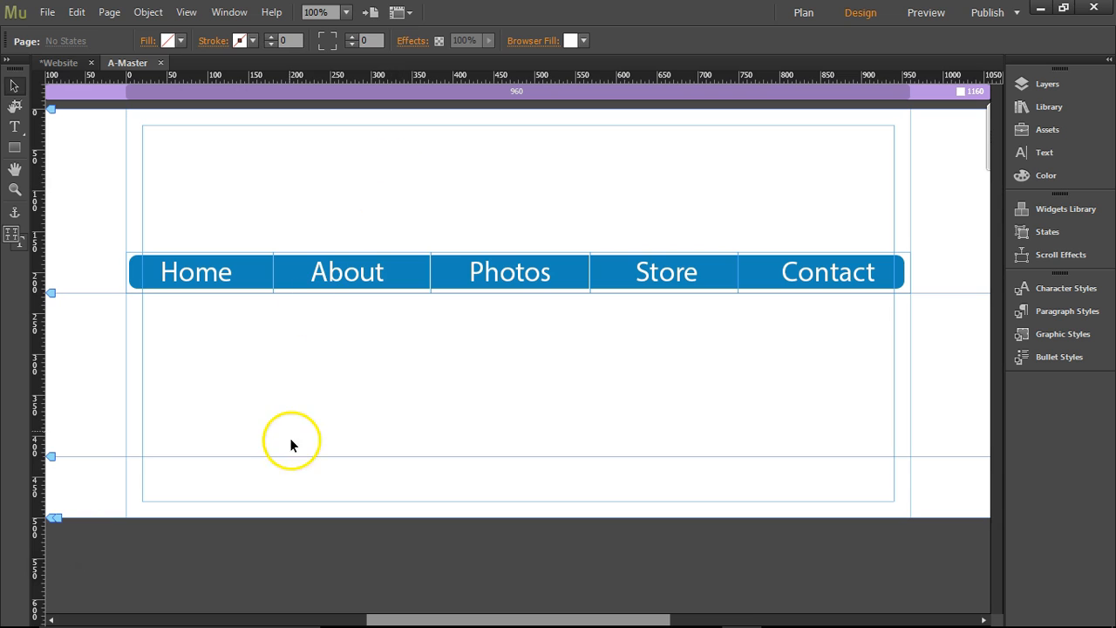
- Check which pages are available as link targets for the About button
{"action": "left_click", "coordinate": [354, 274]}
{"action": "left_click", "coordinate": [590, 38]}
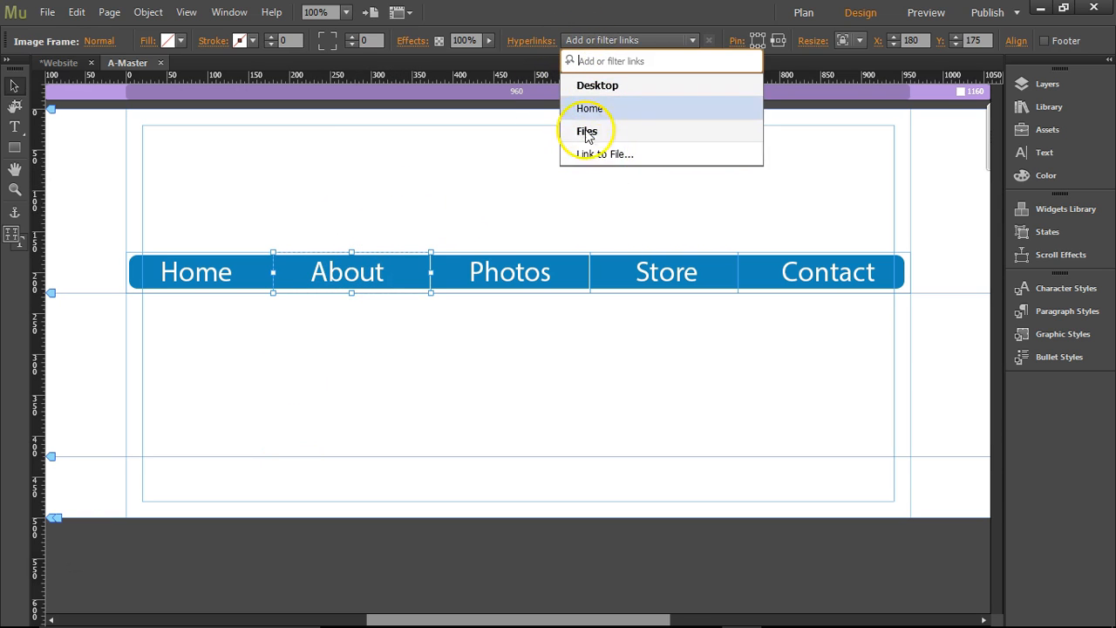
{"action": "left_click", "coordinate": [335, 157]}
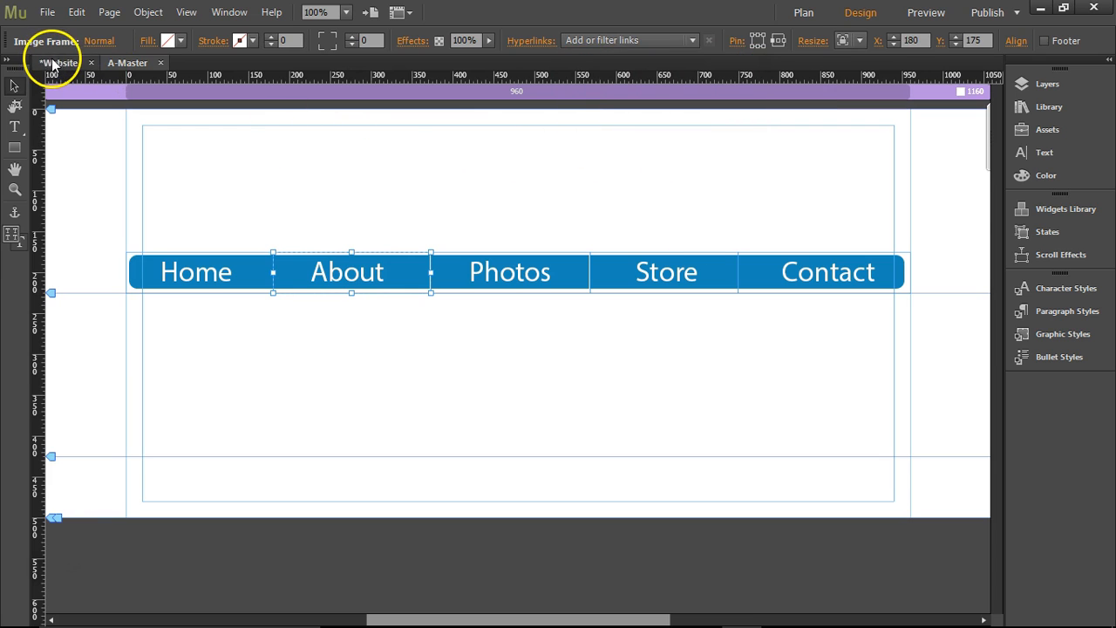
- Go to the site plan and add a page named about after Home at the same level
{"action": "left_click", "coordinate": [54, 63]}
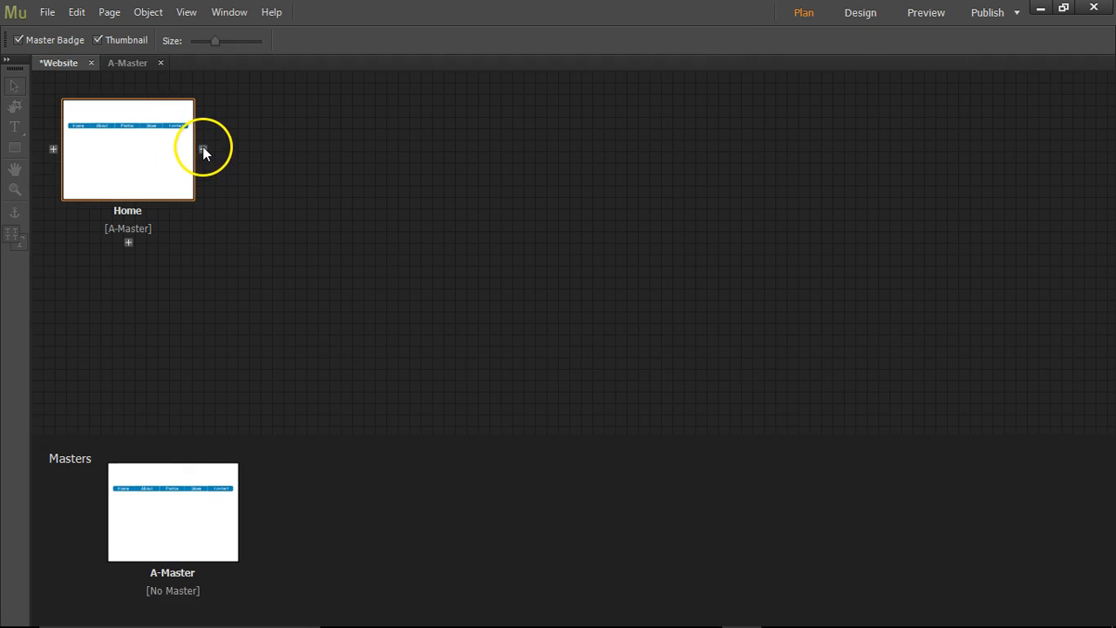
{"action": "left_click", "coordinate": [203, 150]}
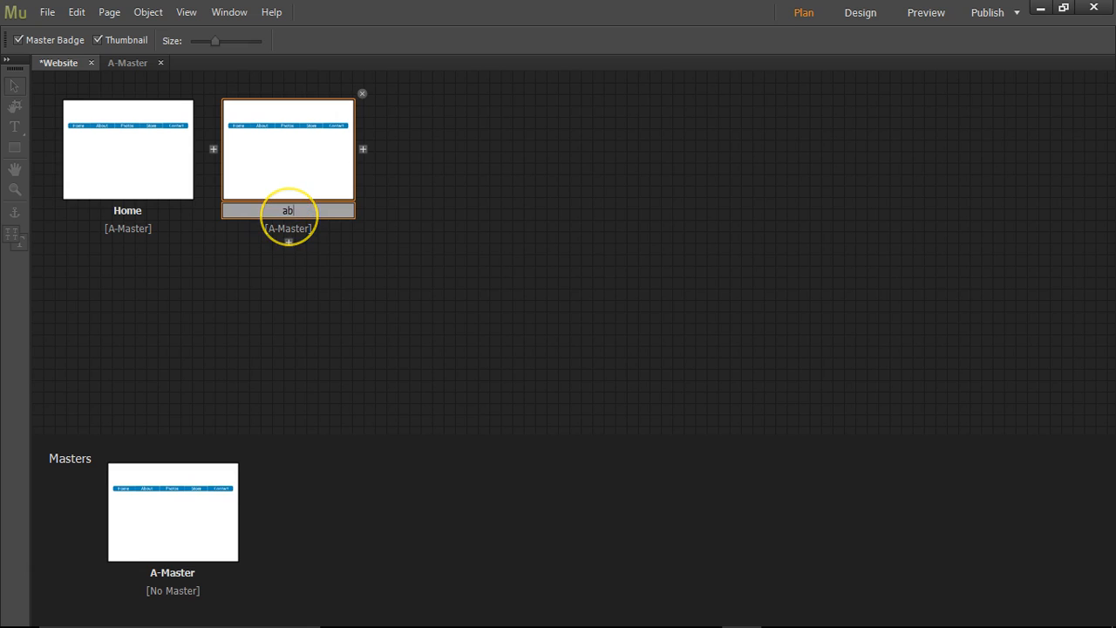
{"action": "left_click", "coordinate": [362, 93]}
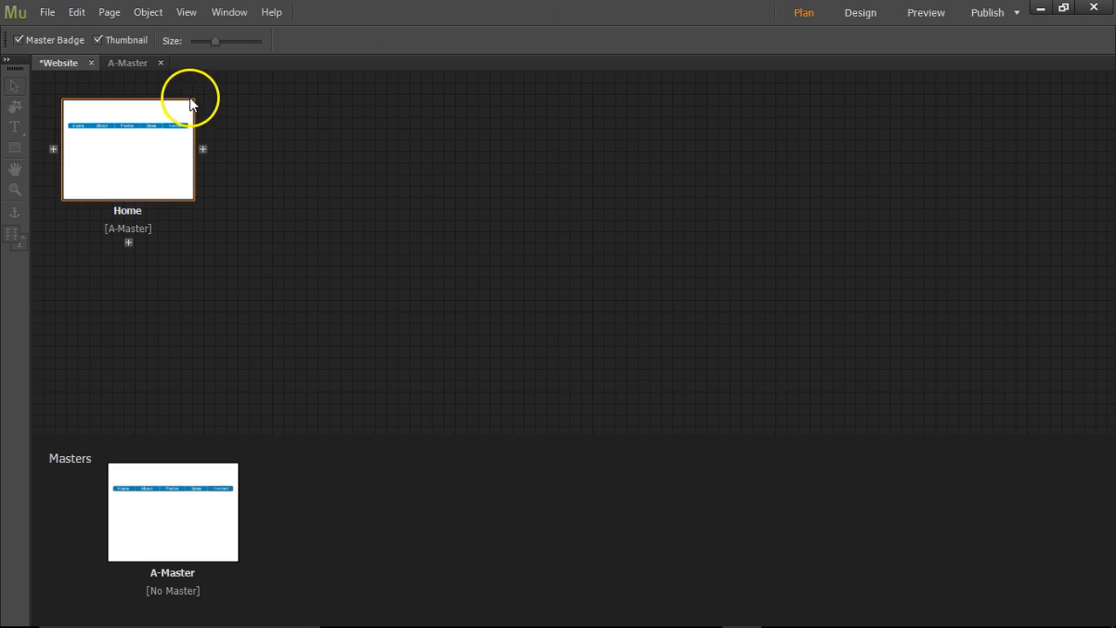
{"action": "left_click", "coordinate": [203, 150]}
{"action": "type", "text": "about"}
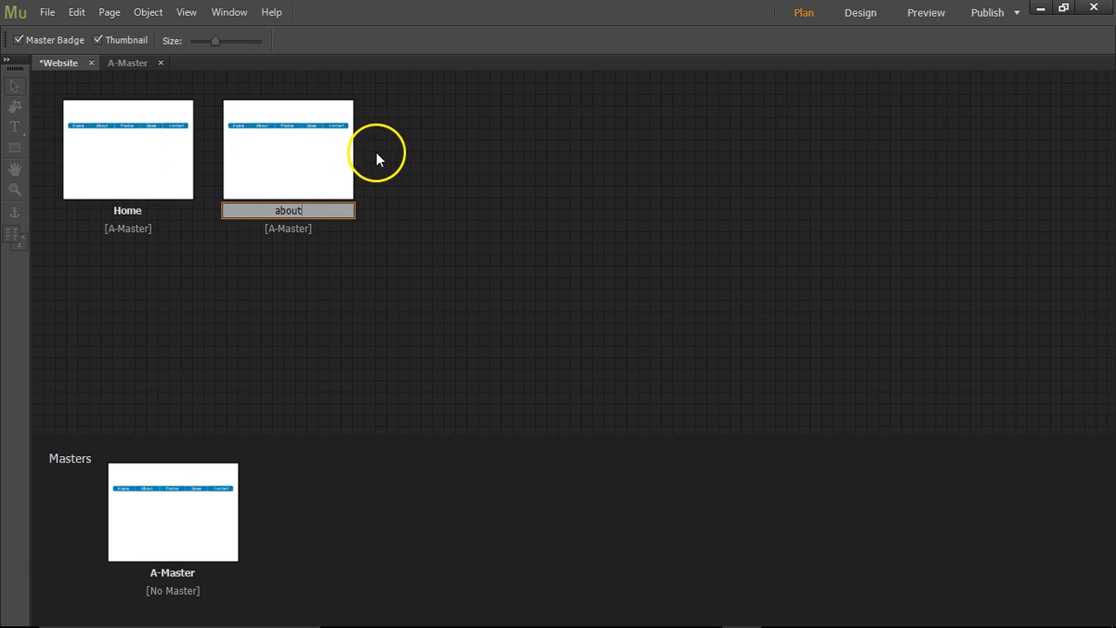
- Add pages named store, photos and contact in a row after the about page, and save the site
{"action": "left_click", "coordinate": [363, 150]}
{"action": "type", "text": "s"}
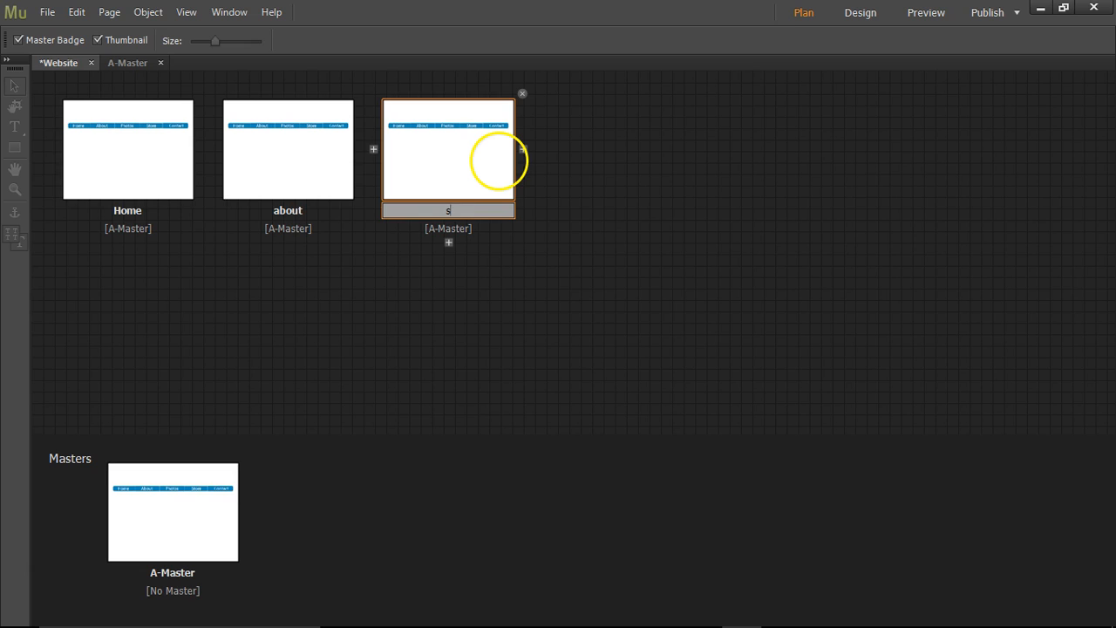
{"action": "type", "text": "t"}
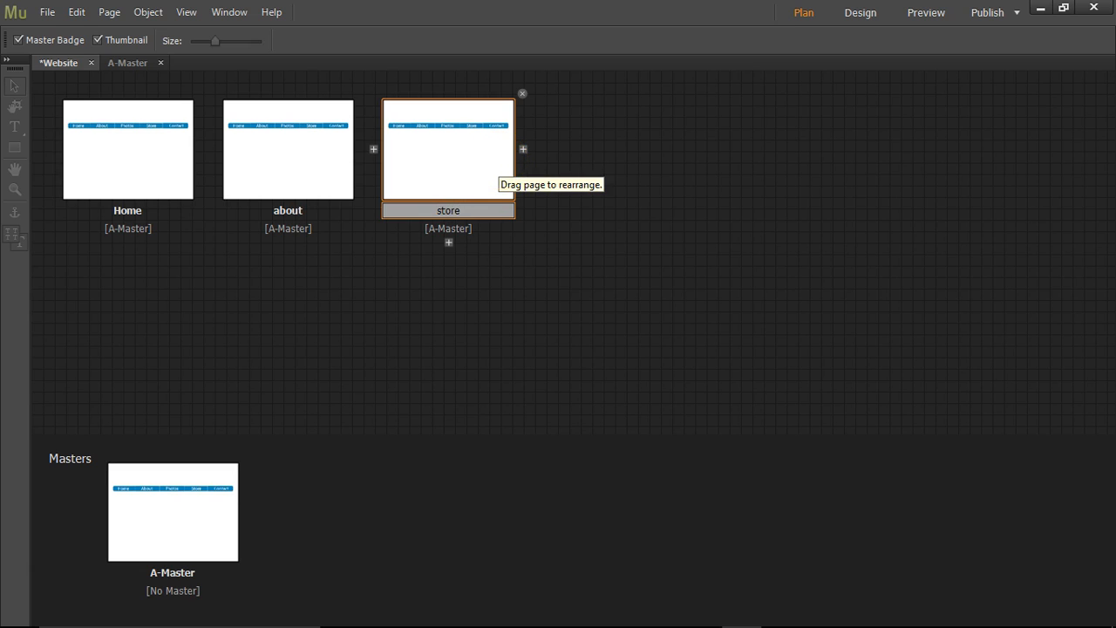
{"action": "type", "text": "ore"}
{"action": "left_click", "coordinate": [542, 150]}
{"action": "left_click", "coordinate": [523, 150]}
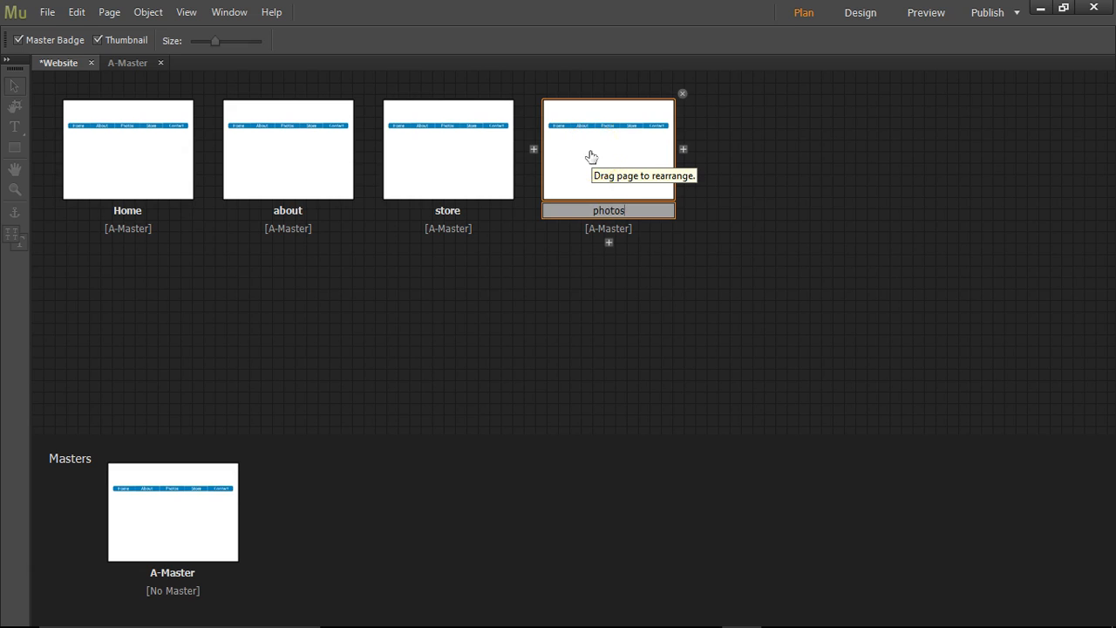
{"action": "left_click", "coordinate": [683, 150]}
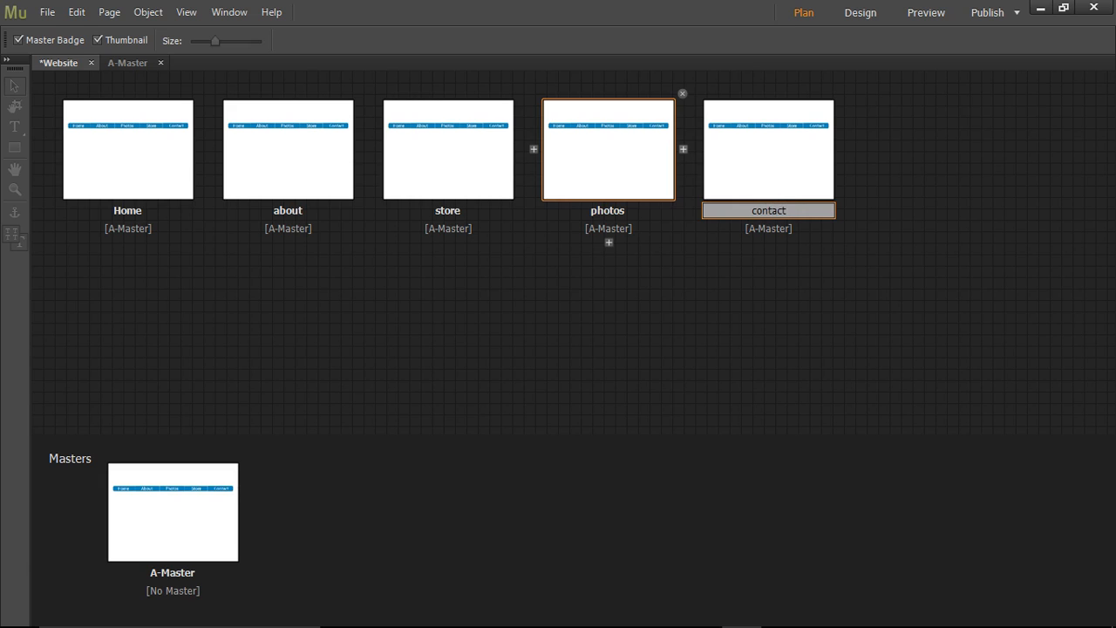
{"action": "left_click", "coordinate": [538, 289]}
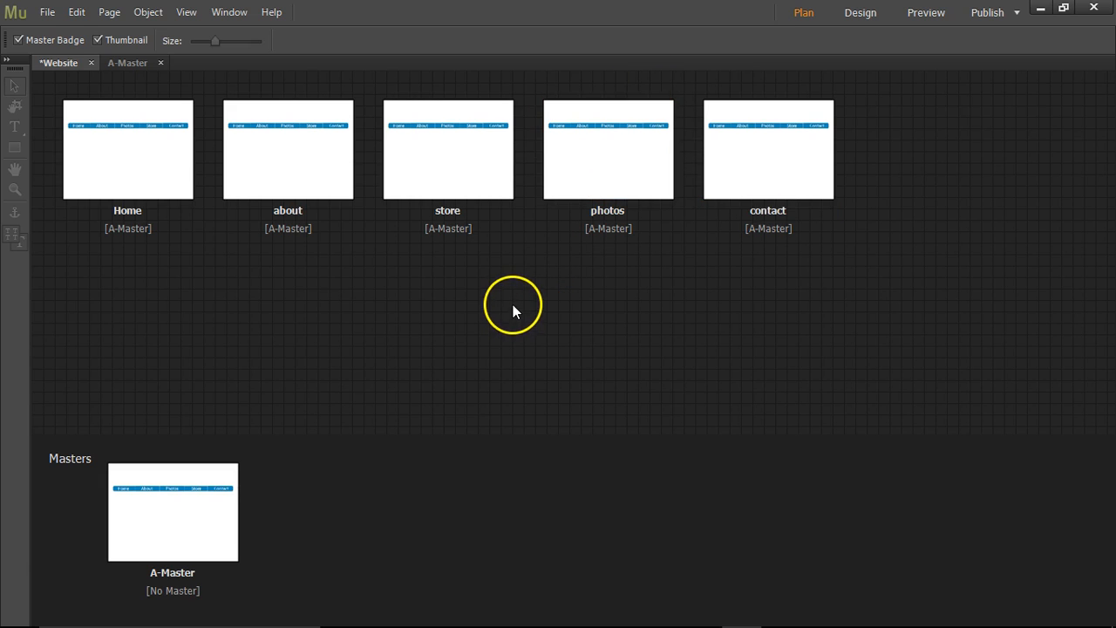
{"action": "key", "text": "ctrl+s"}
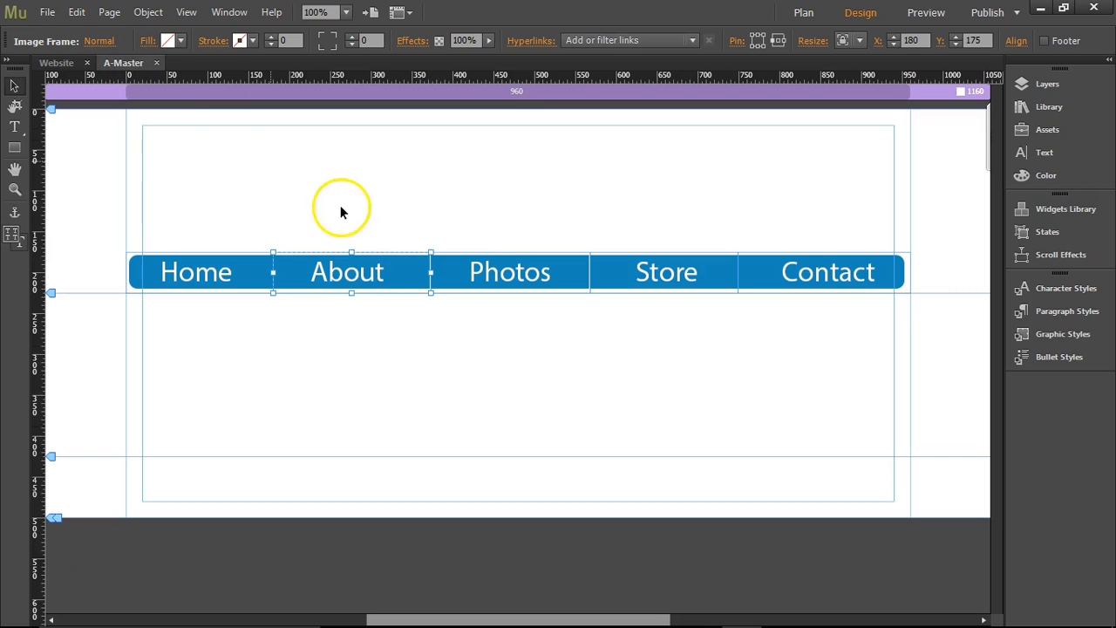
- Return to the A-Master page and link the About button to the about page
{"action": "left_click", "coordinate": [351, 291]}
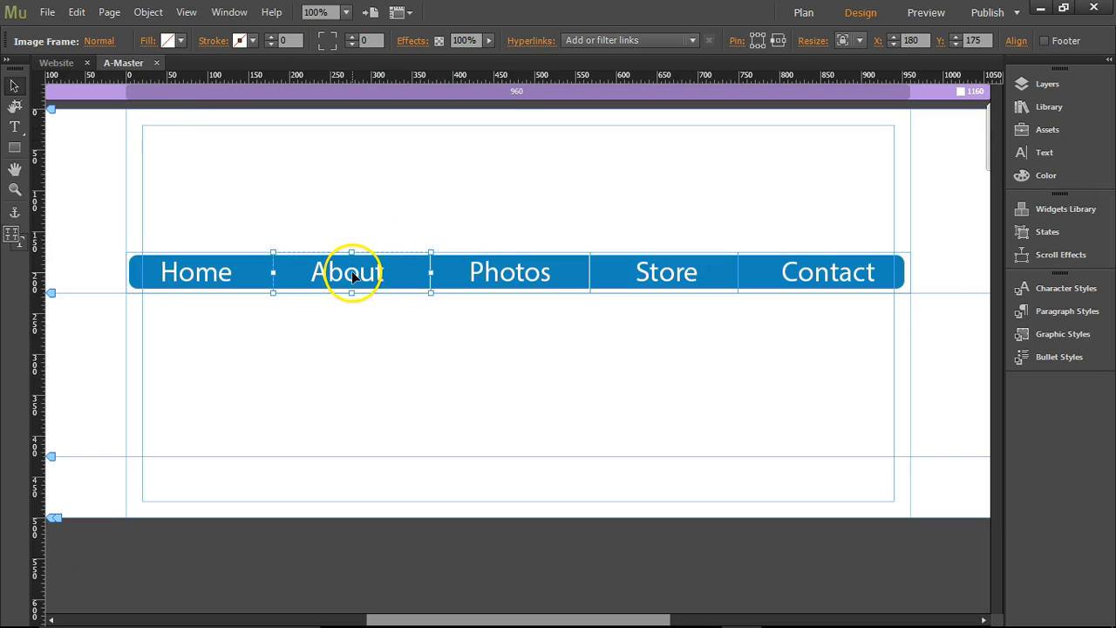
{"action": "left_click", "coordinate": [668, 41]}
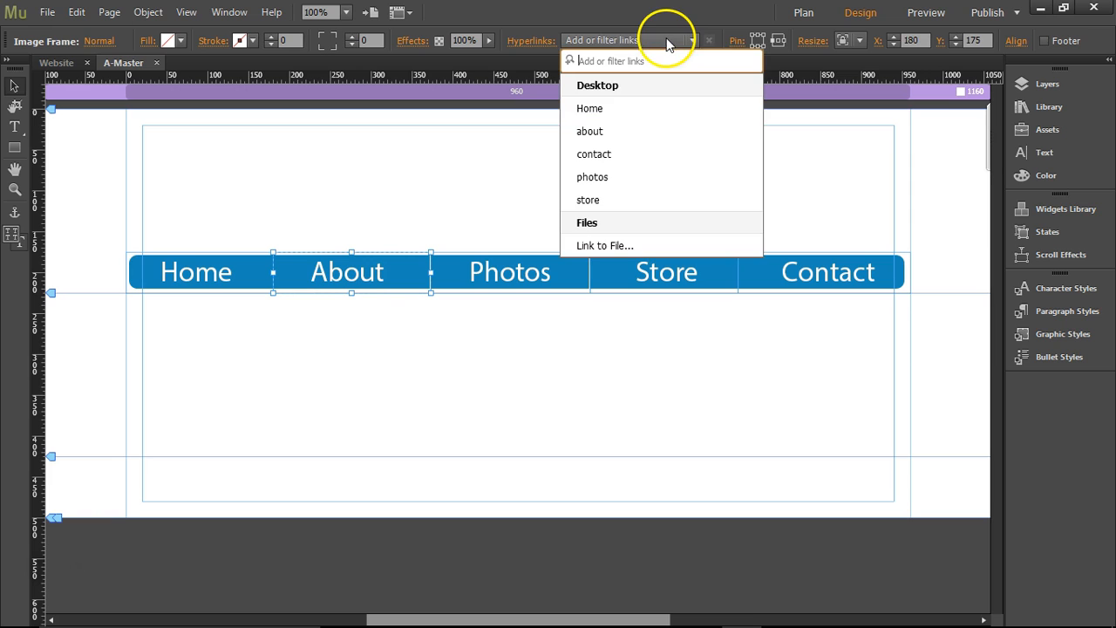
{"action": "left_click", "coordinate": [612, 131]}
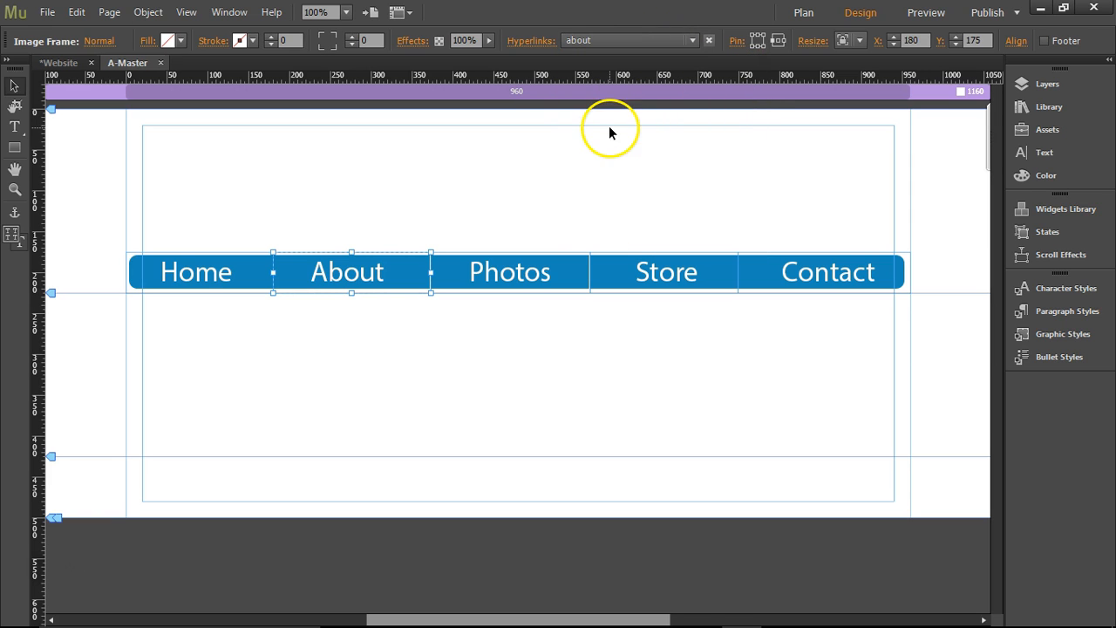
{"action": "left_click", "coordinate": [478, 214]}
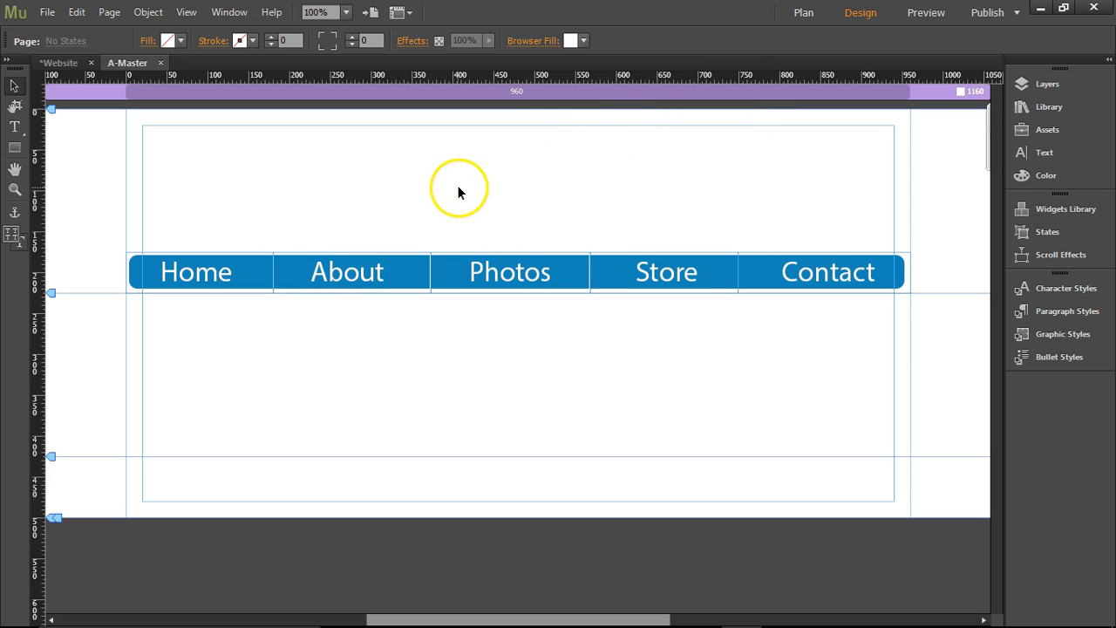
- Link the Photos button on the master page to the photos page
{"action": "left_click", "coordinate": [517, 258]}
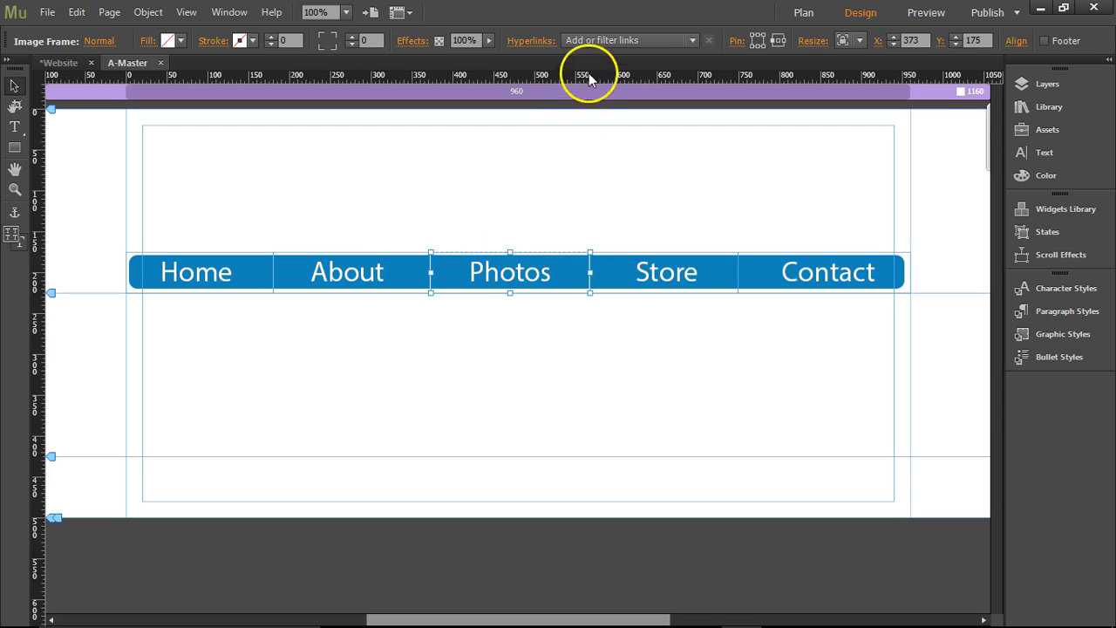
{"action": "left_click", "coordinate": [600, 40]}
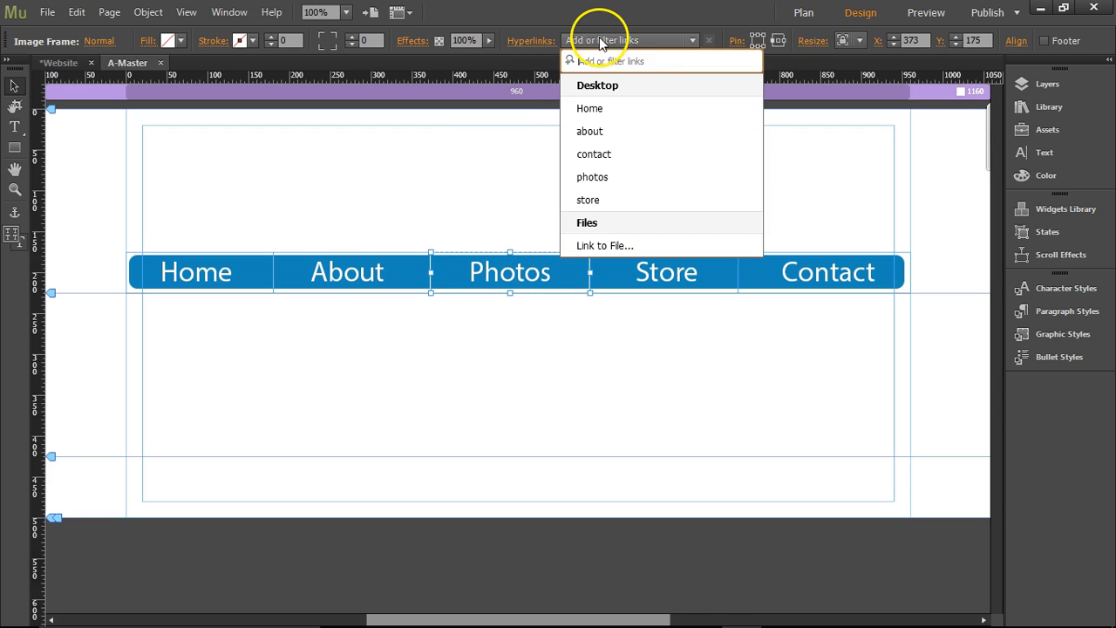
{"action": "left_click", "coordinate": [611, 177]}
{"action": "left_click", "coordinate": [464, 164]}
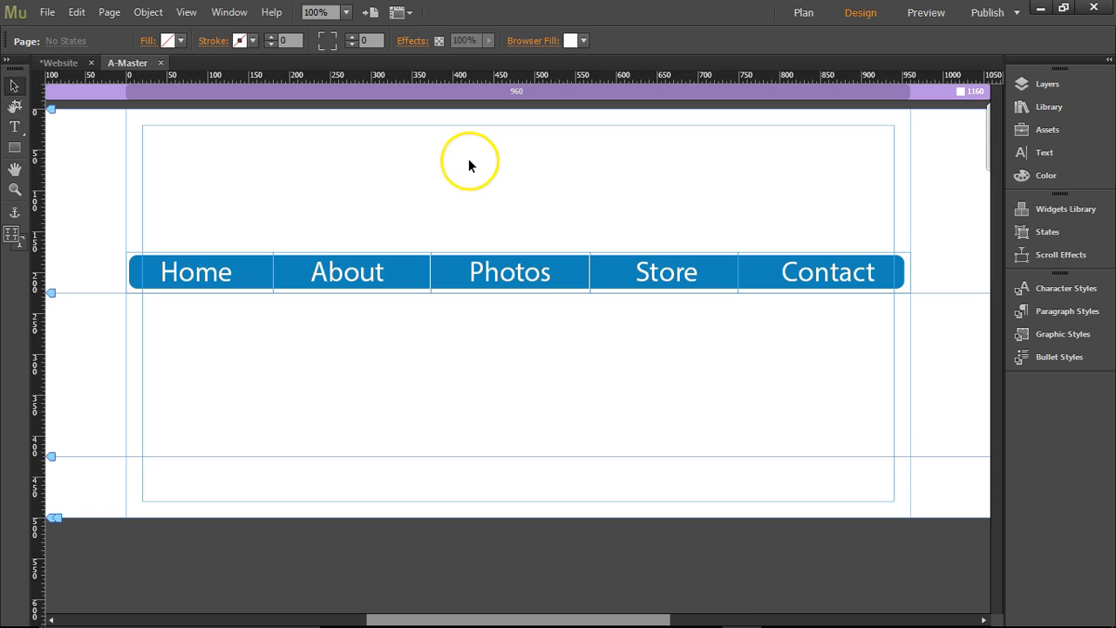
- Link the Store button on the master page to the store page
{"action": "left_click", "coordinate": [673, 269]}
{"action": "left_click", "coordinate": [630, 40]}
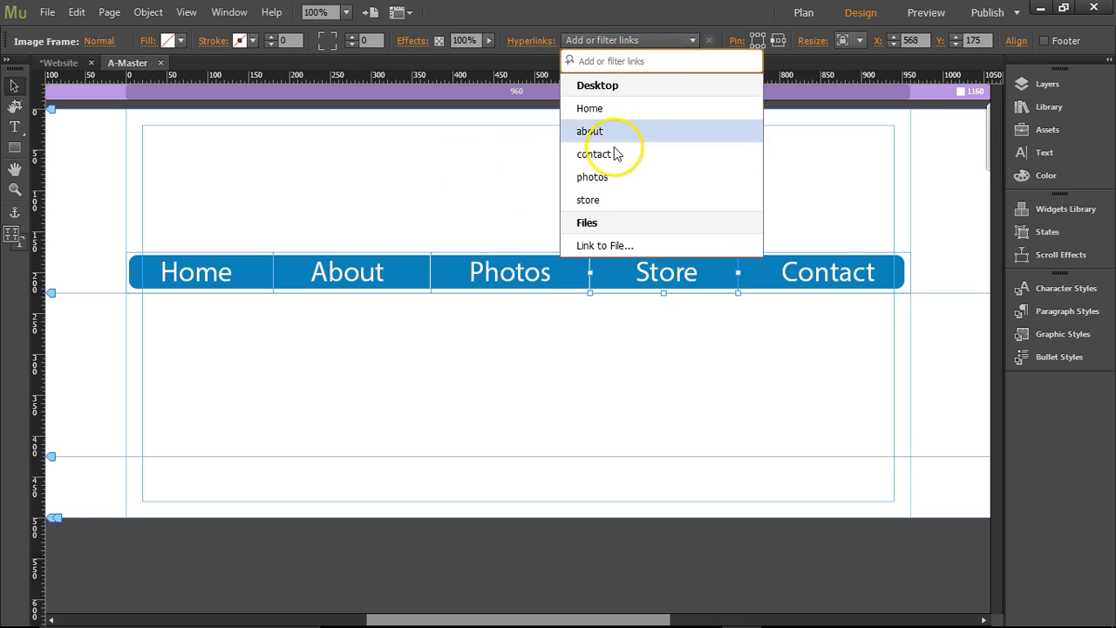
{"action": "left_click", "coordinate": [608, 203]}
{"action": "left_click", "coordinate": [702, 170]}
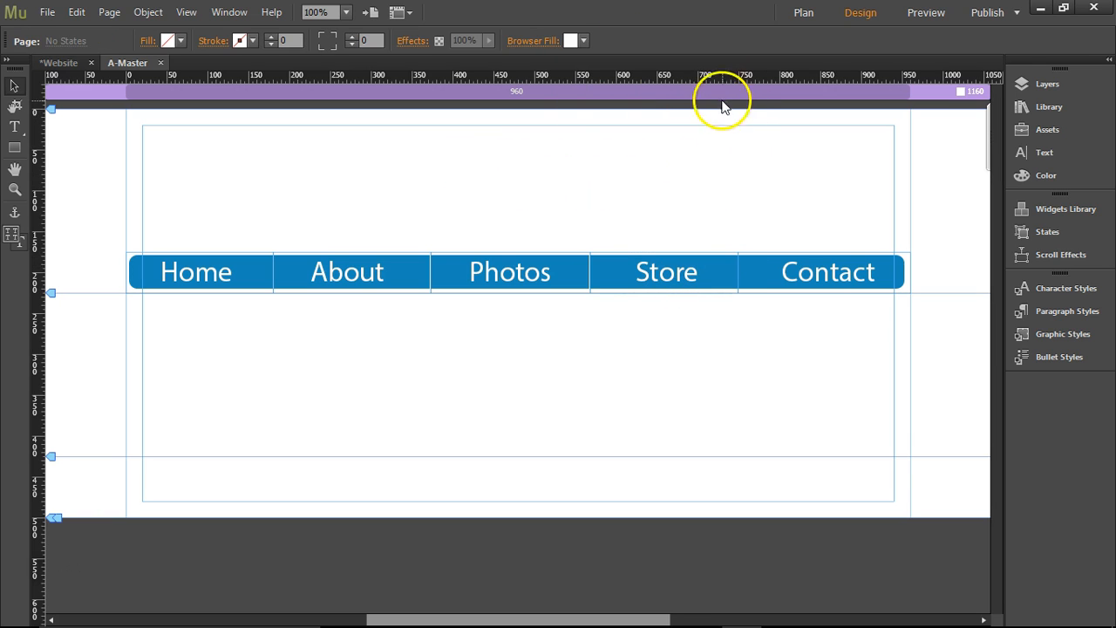
- Link the Contact button to the contact page and save the site
{"action": "left_click", "coordinate": [801, 261]}
{"action": "left_click", "coordinate": [635, 40]}
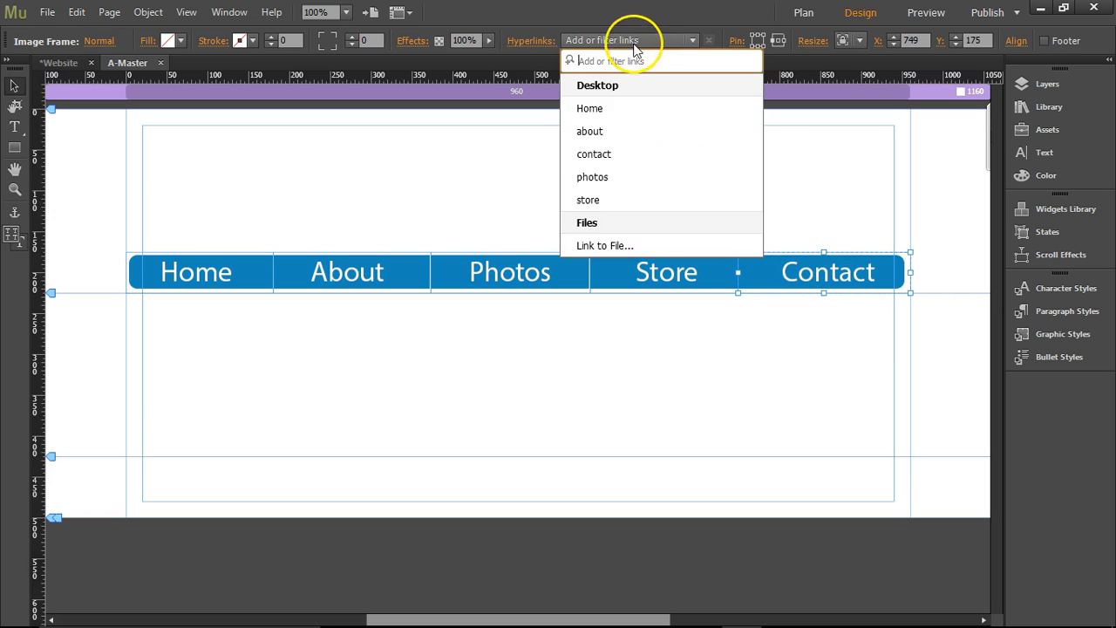
{"action": "left_click", "coordinate": [599, 152]}
{"action": "left_click", "coordinate": [631, 176]}
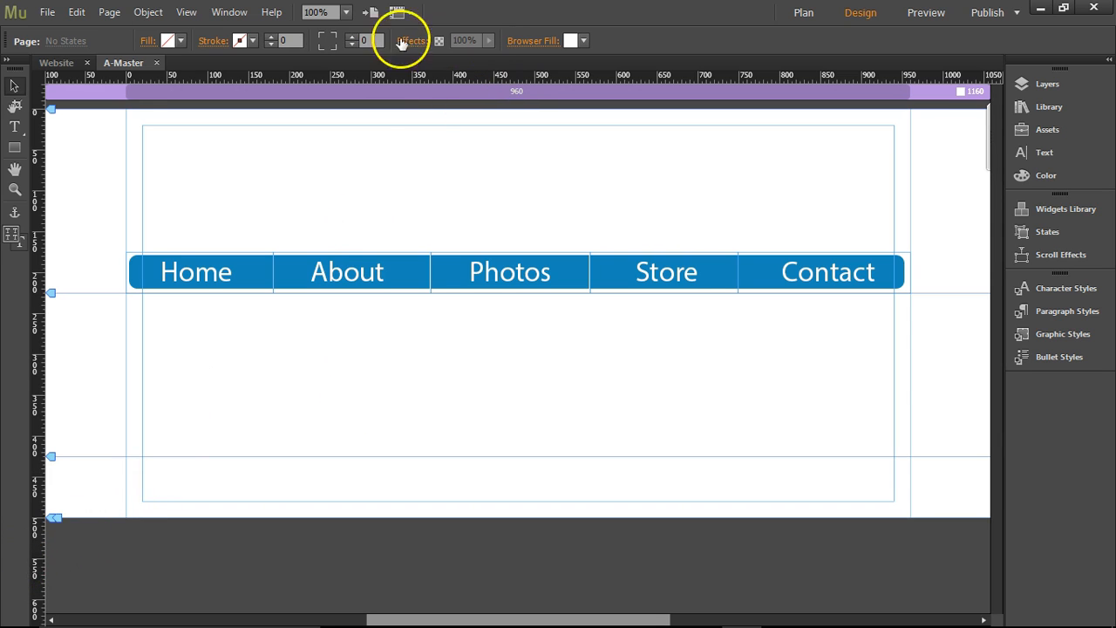
- Close the master, open the Home page, add a text frame reading "home" below the navigation bar, and copy the frame
{"action": "left_click", "coordinate": [157, 63]}
{"action": "double_click", "coordinate": [150, 164]}
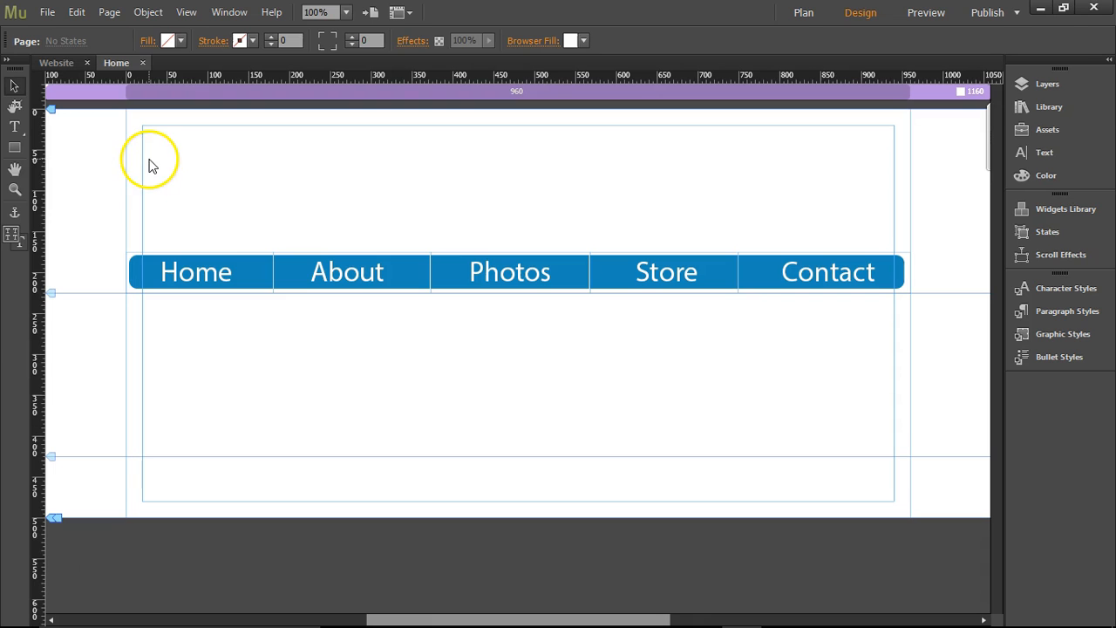
{"action": "left_click", "coordinate": [14, 127]}
{"action": "left_click_drag", "start_coordinate": [213, 328], "coordinate": [396, 399]}
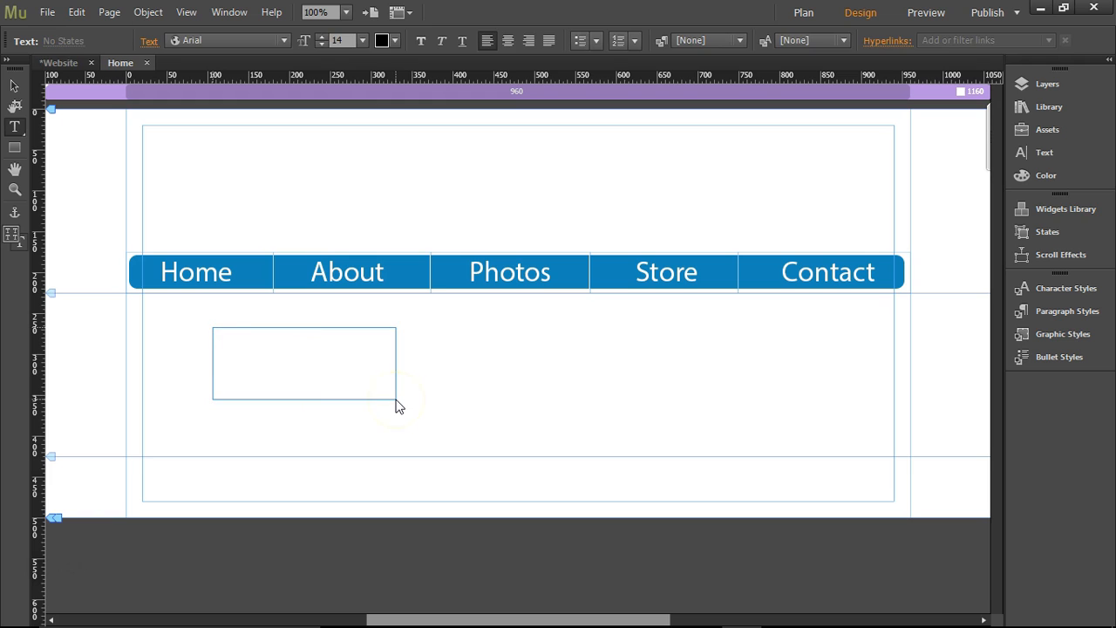
{"action": "left_click", "coordinate": [12, 87]}
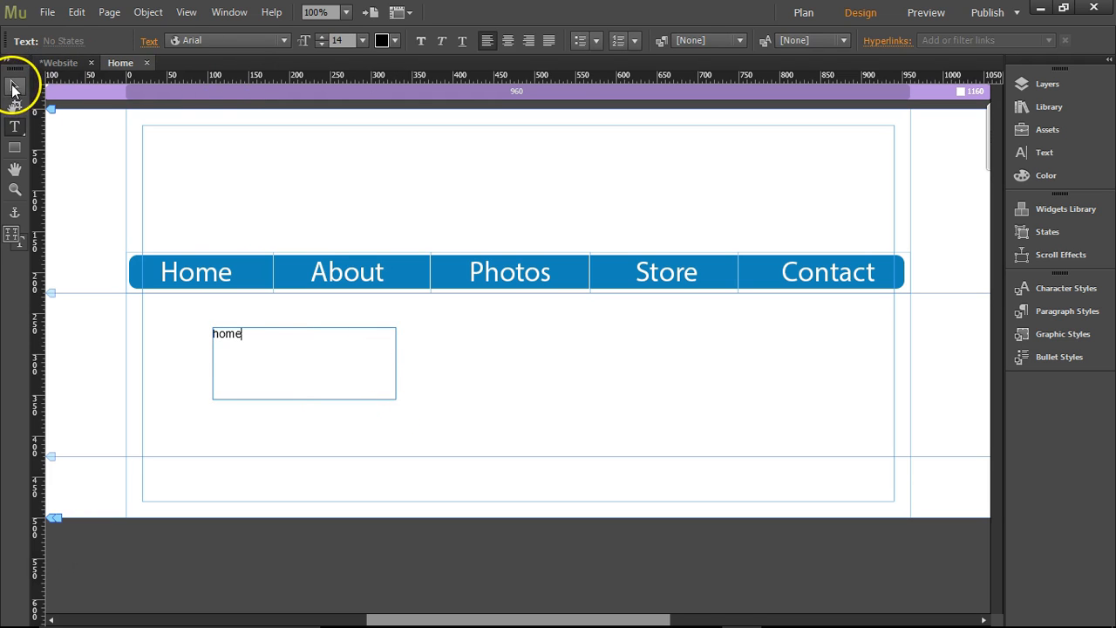
{"action": "left_click", "coordinate": [218, 340]}
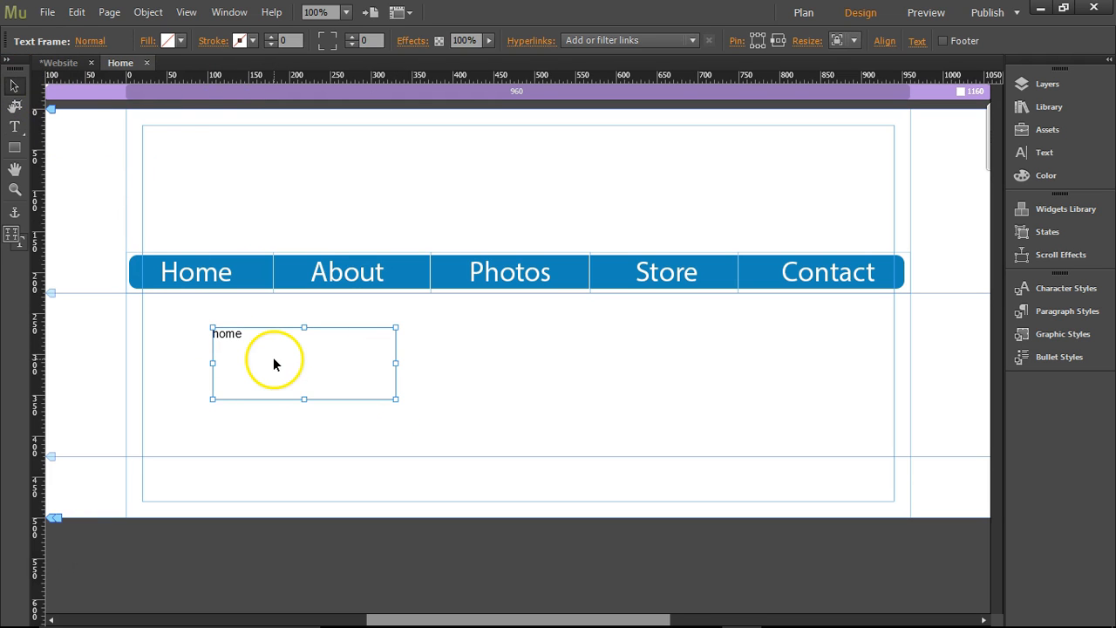
- Paste the copied text frame onto the about page, change its text to "about", and close the open pages
{"action": "left_click", "coordinate": [63, 63]}
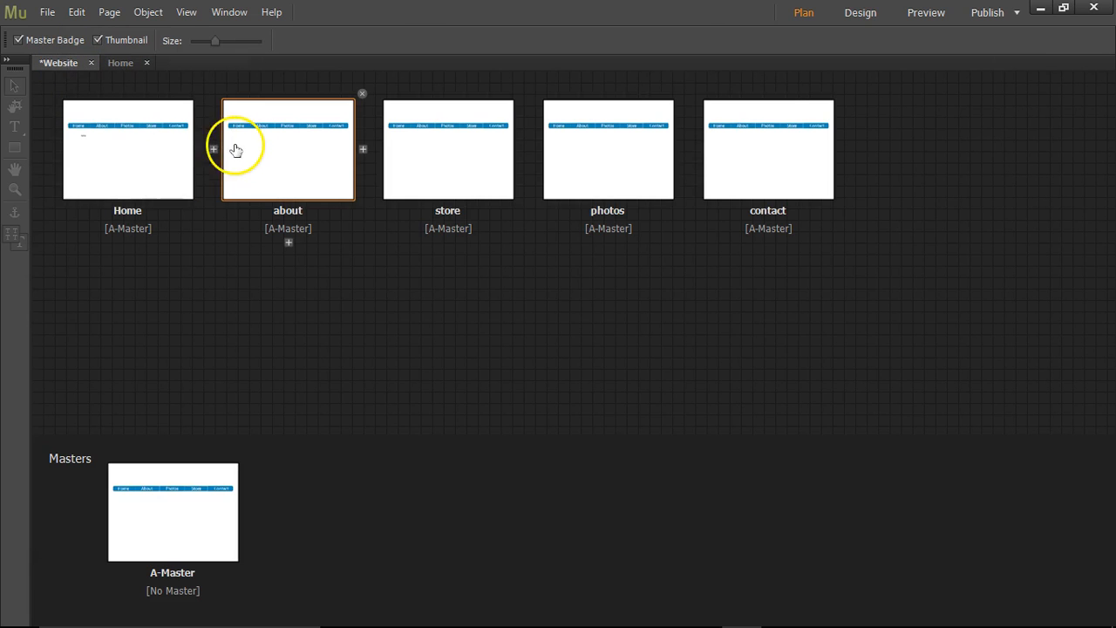
{"action": "double_click", "coordinate": [241, 150]}
{"action": "key", "text": "ctrl+v"}
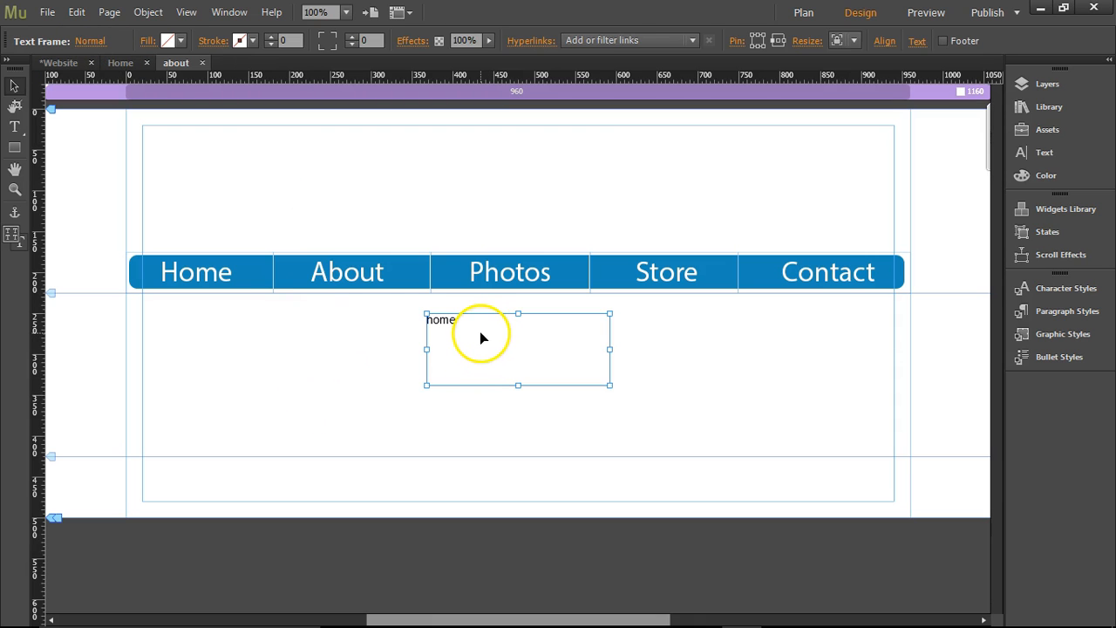
{"action": "double_click", "coordinate": [476, 320]}
{"action": "left_click_drag", "start_coordinate": [476, 320], "coordinate": [373, 323]}
{"action": "type", "text": "about"}
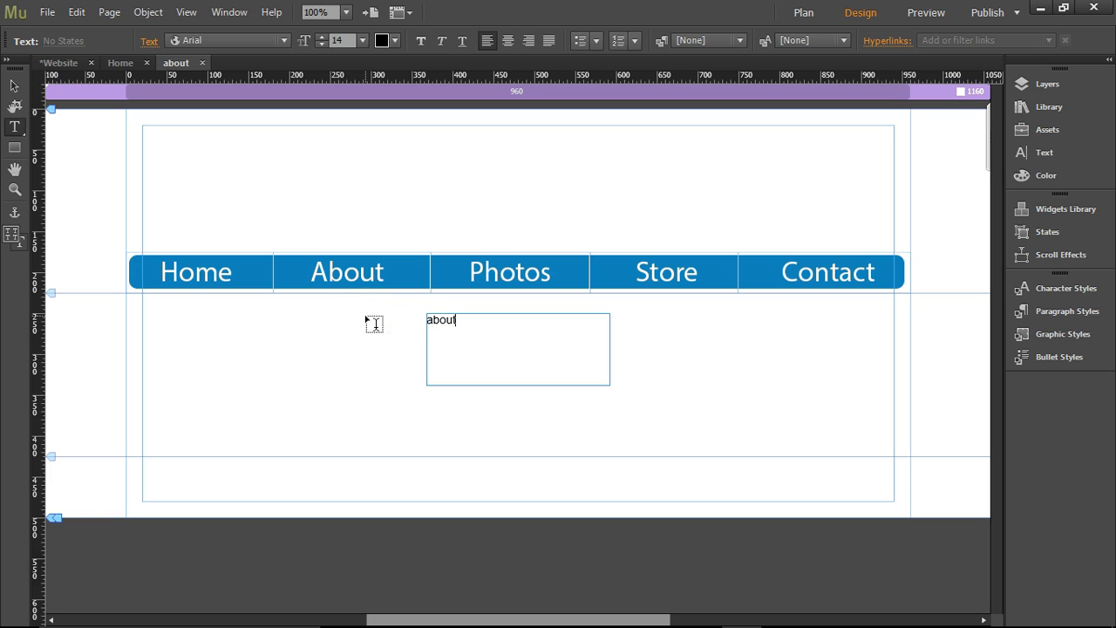
{"action": "left_click", "coordinate": [201, 63]}
{"action": "left_click", "coordinate": [147, 63]}
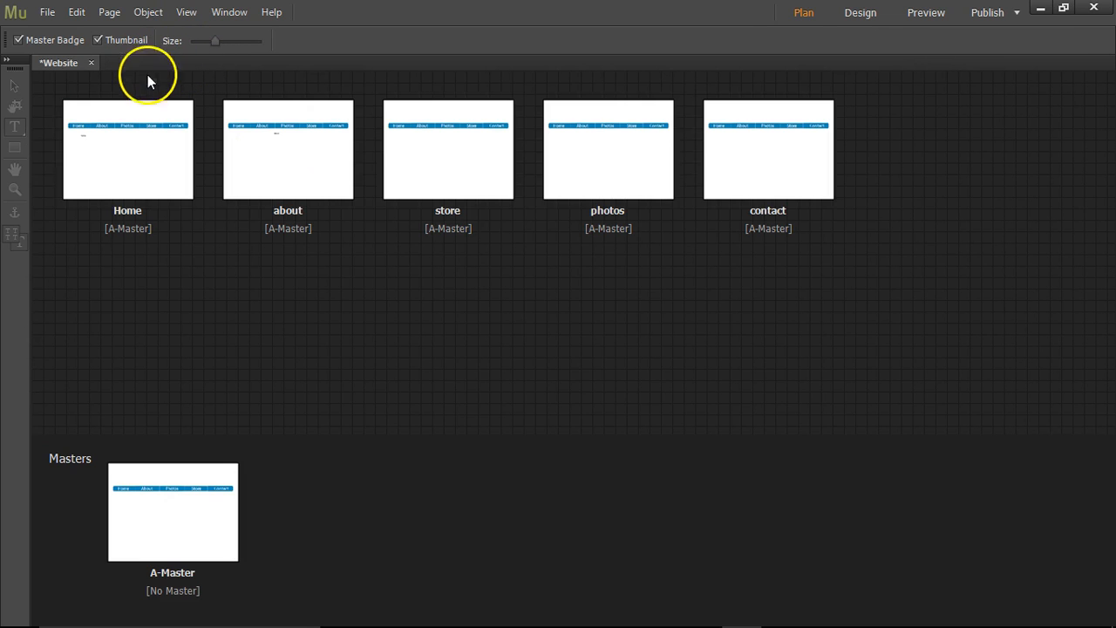
- Open the store page, paste the copied text frame, and change its text to "store"
{"action": "double_click", "coordinate": [443, 169]}
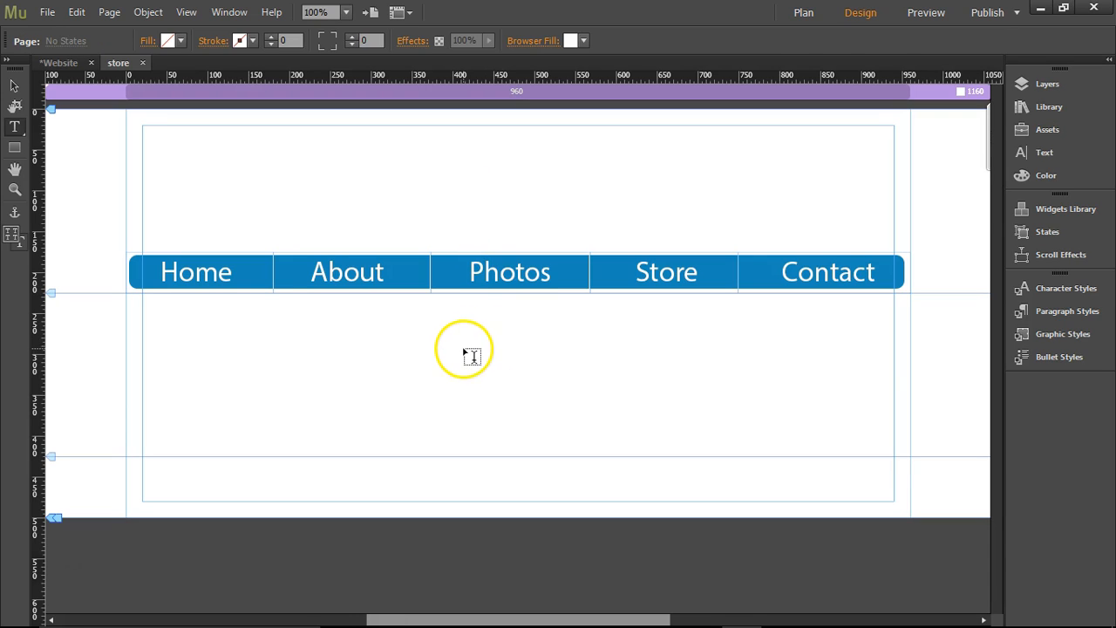
{"action": "key", "text": "ctrl+v"}
{"action": "left_click_drag", "start_coordinate": [465, 319], "coordinate": [362, 311]}
{"action": "key", "text": "ctrl+c"}
{"action": "type", "text": "stro"}
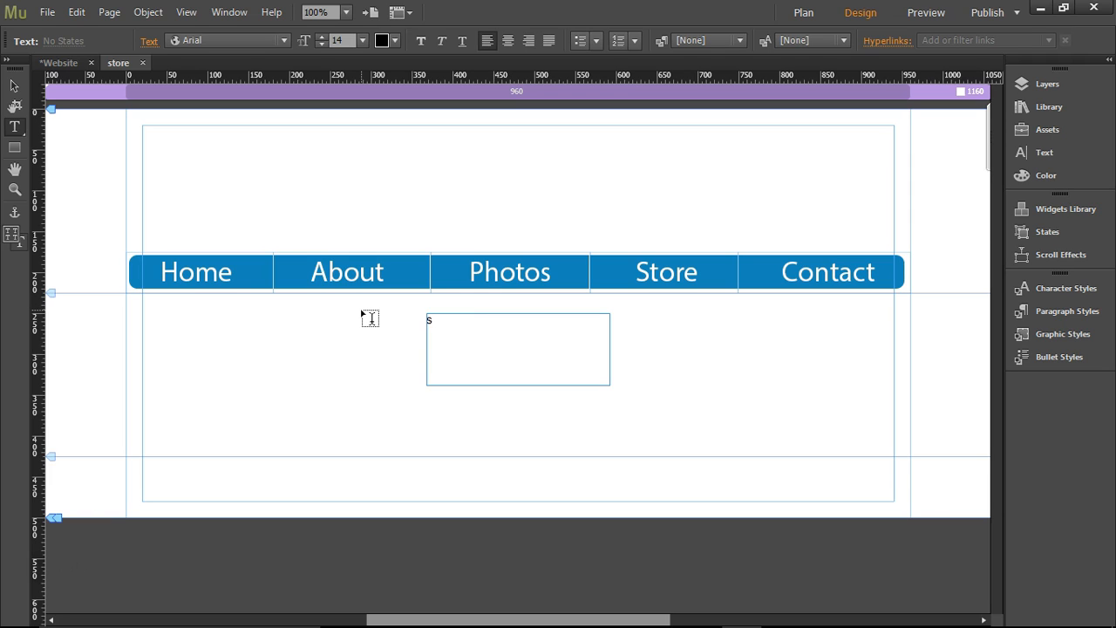
{"action": "left_click", "coordinate": [14, 85]}
- Open the photos page from the site plan, paste the text frame, and change its text to "photos"
{"action": "left_click", "coordinate": [56, 63]}
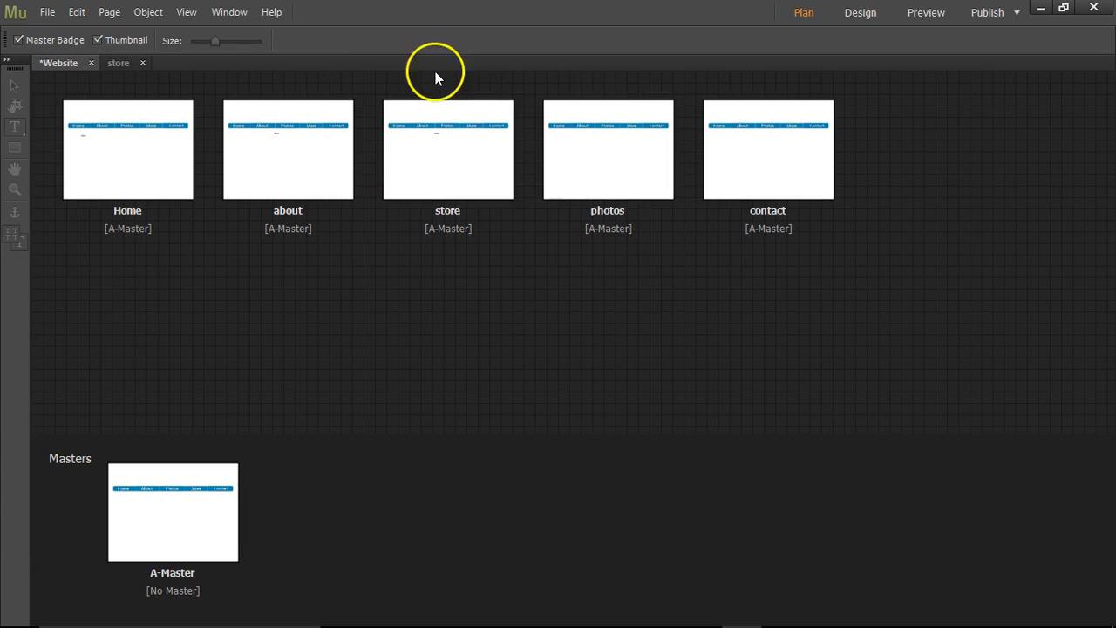
{"action": "double_click", "coordinate": [607, 168]}
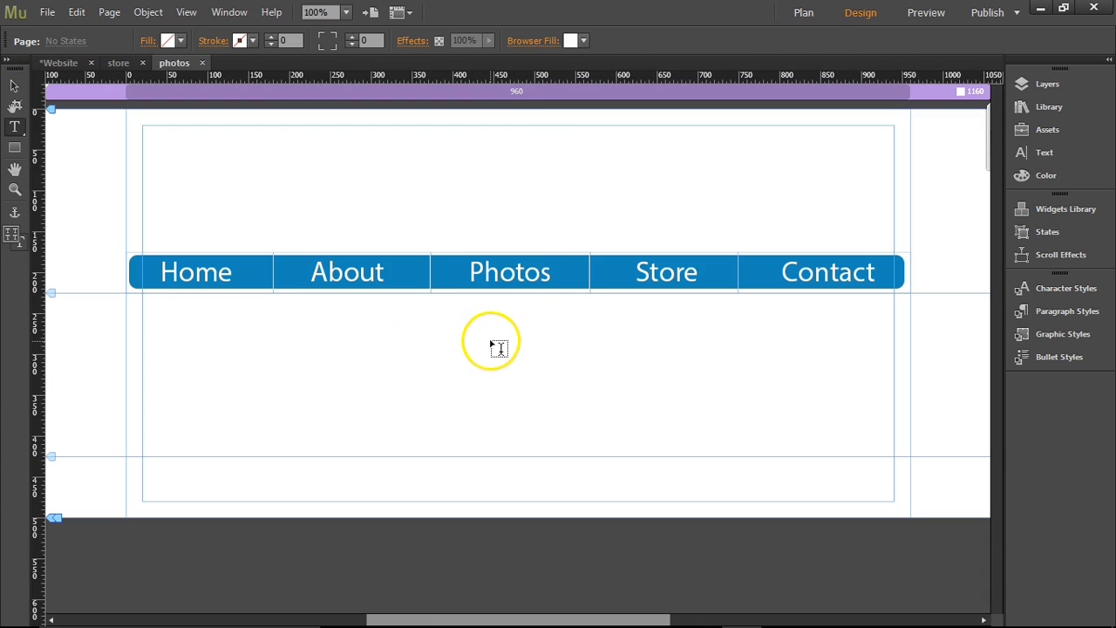
{"action": "key", "text": "ctrl+v"}
{"action": "double_click", "coordinate": [452, 331]}
{"action": "key", "text": "ctrl+c"}
{"action": "type", "text": "p"}
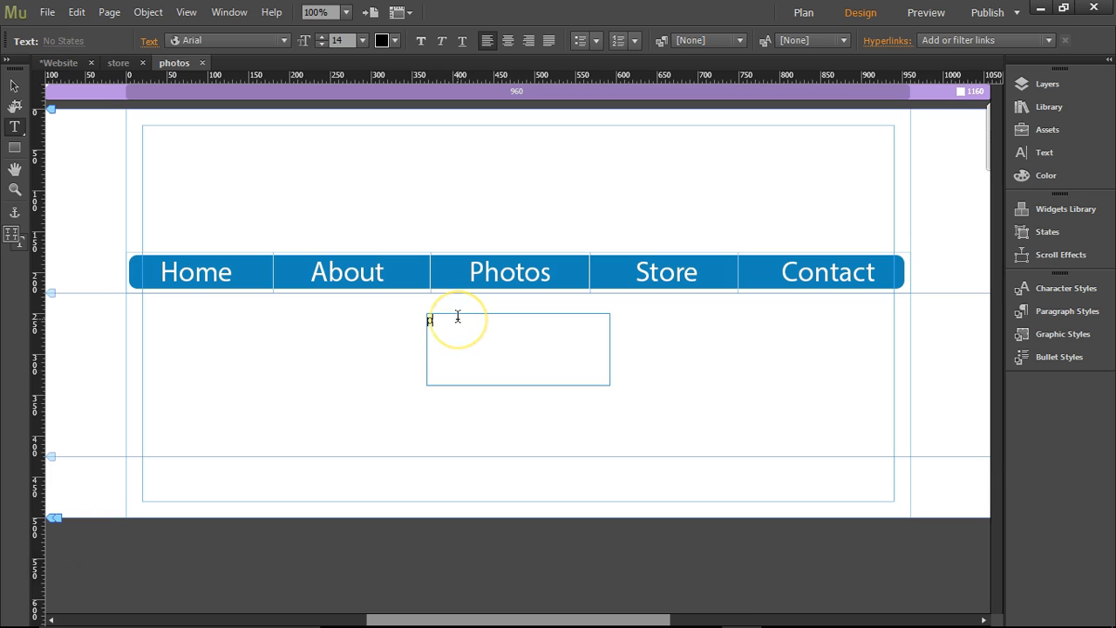
{"action": "type", "text": "hotos"}
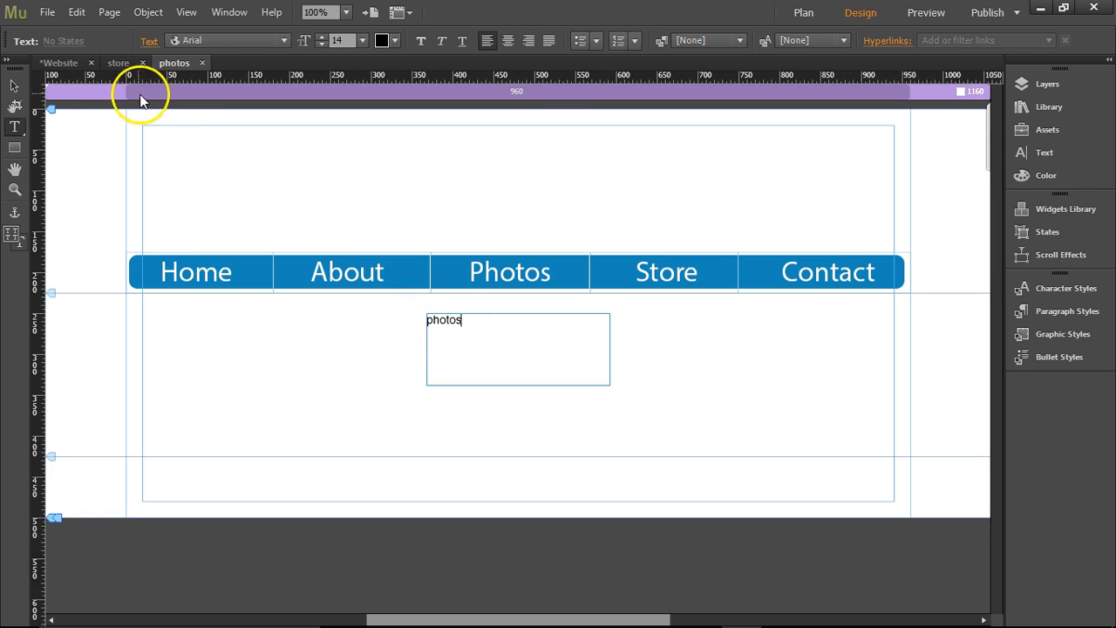
- Paste the text frame onto the contact page, change its text to "contact", and close all open pages
{"action": "left_click", "coordinate": [58, 63]}
{"action": "double_click", "coordinate": [744, 190]}
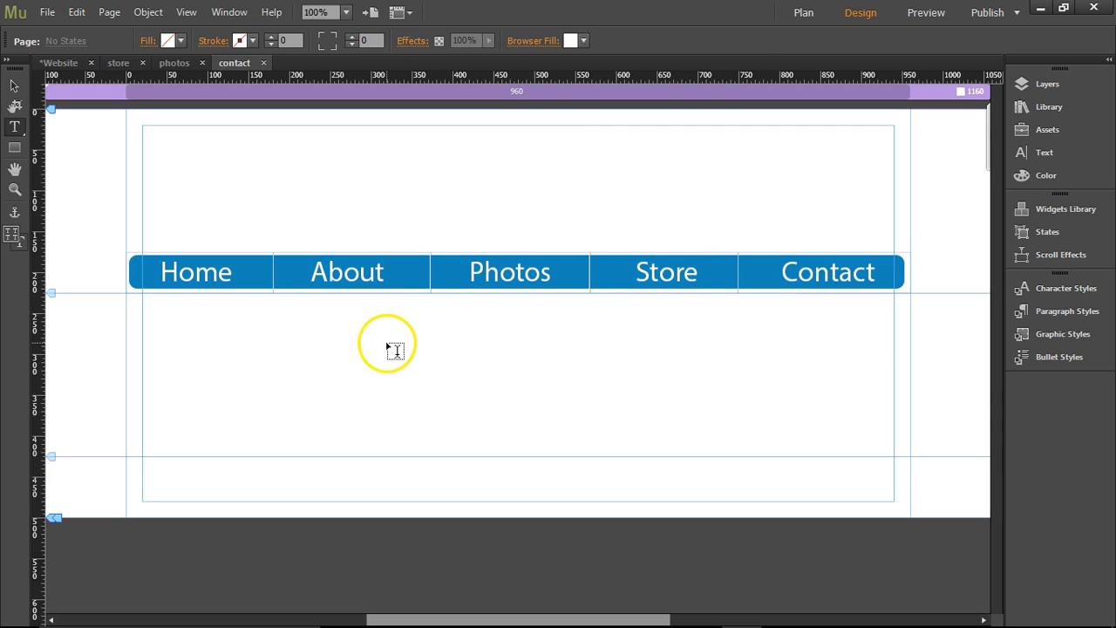
{"action": "key", "text": "ctrl+v"}
{"action": "left_click_drag", "start_coordinate": [482, 328], "coordinate": [384, 315]}
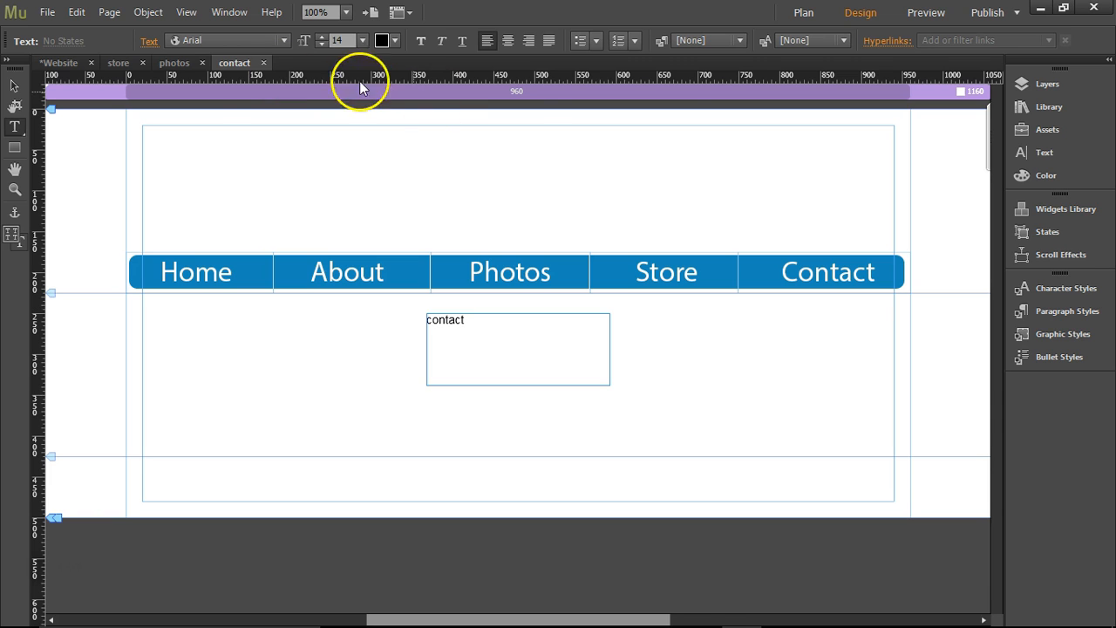
{"action": "left_click", "coordinate": [264, 62]}
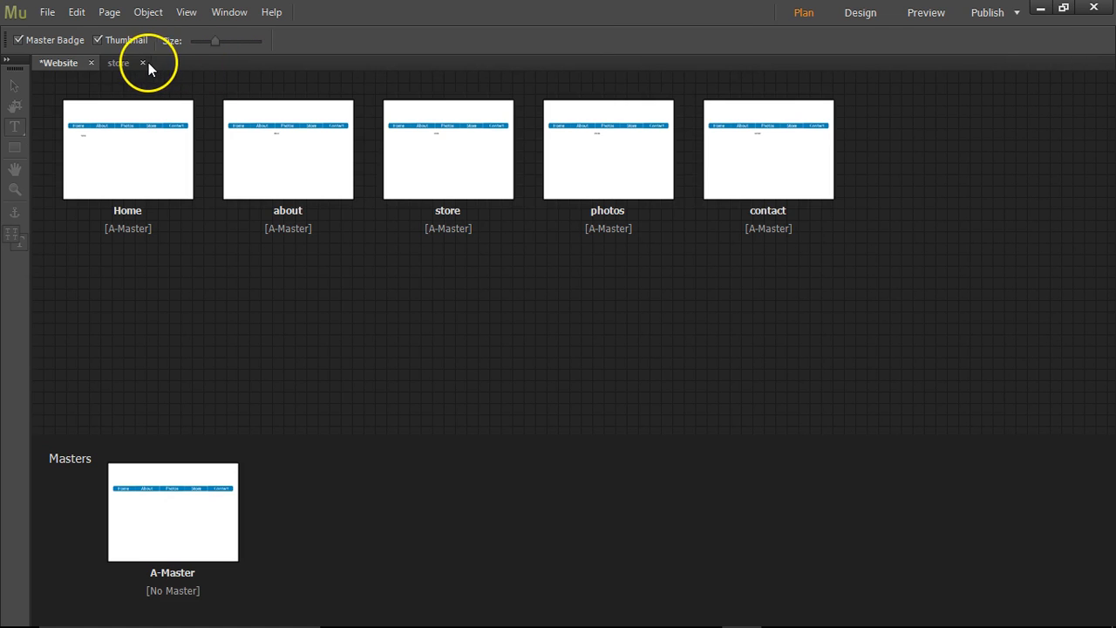
{"action": "left_click", "coordinate": [143, 63]}
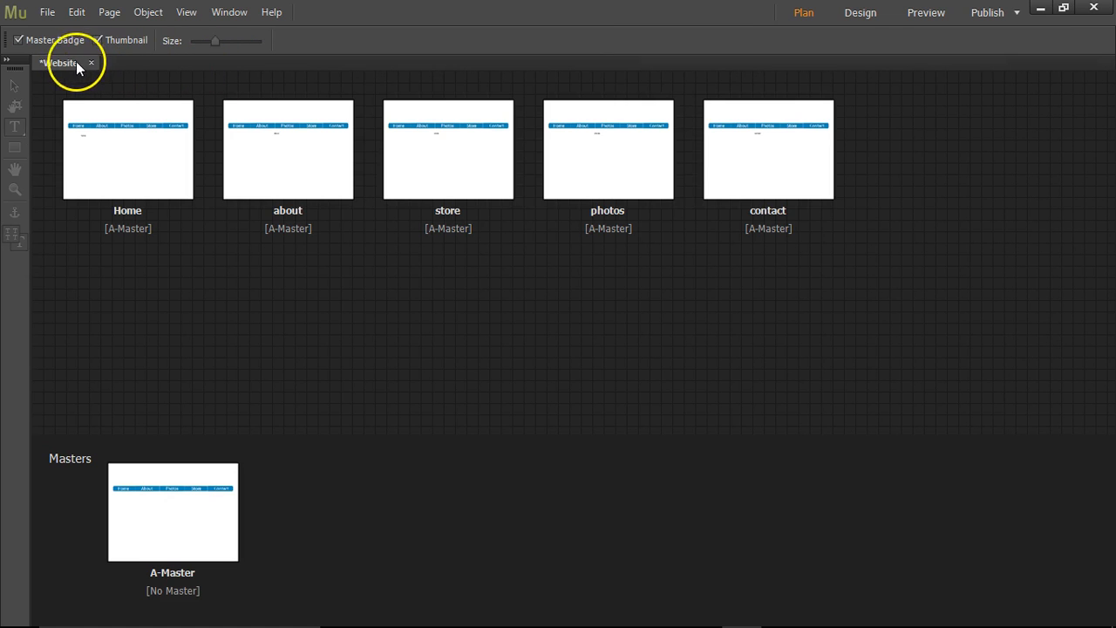
- Open the Home page, preview it inside Muse, and test the About, Store and Contact buttons
{"action": "double_click", "coordinate": [124, 150]}
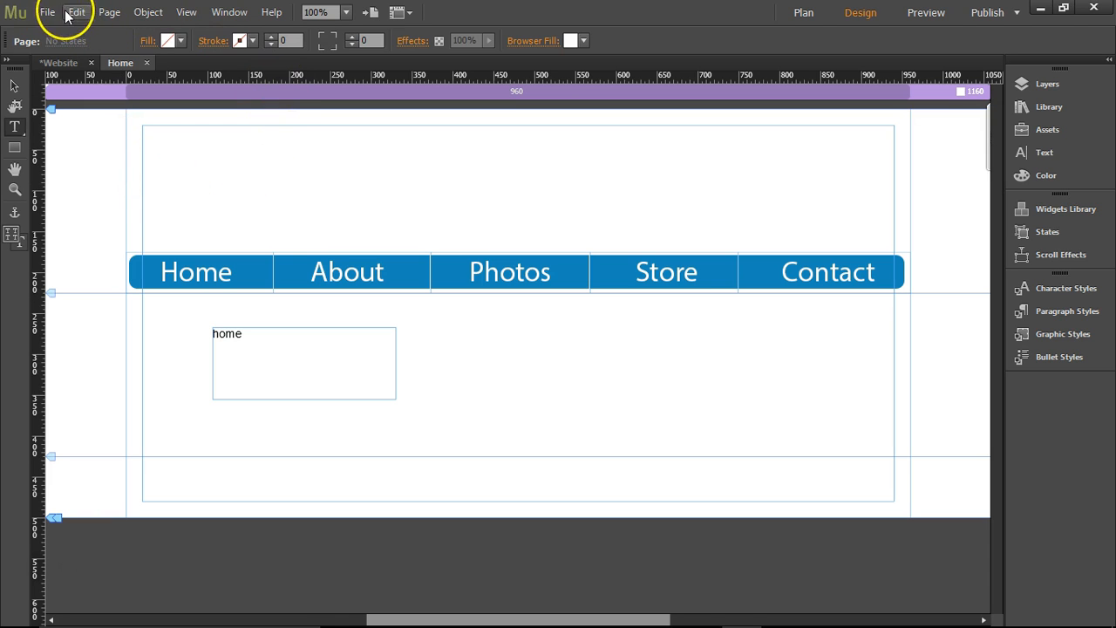
{"action": "left_click", "coordinate": [931, 12]}
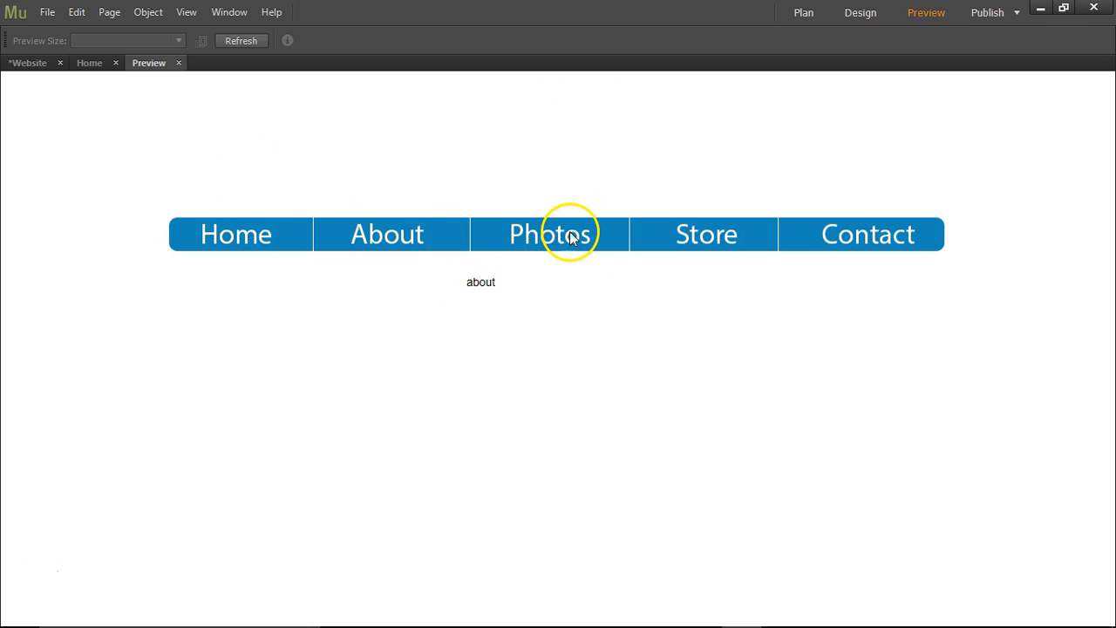
{"action": "left_click", "coordinate": [695, 249]}
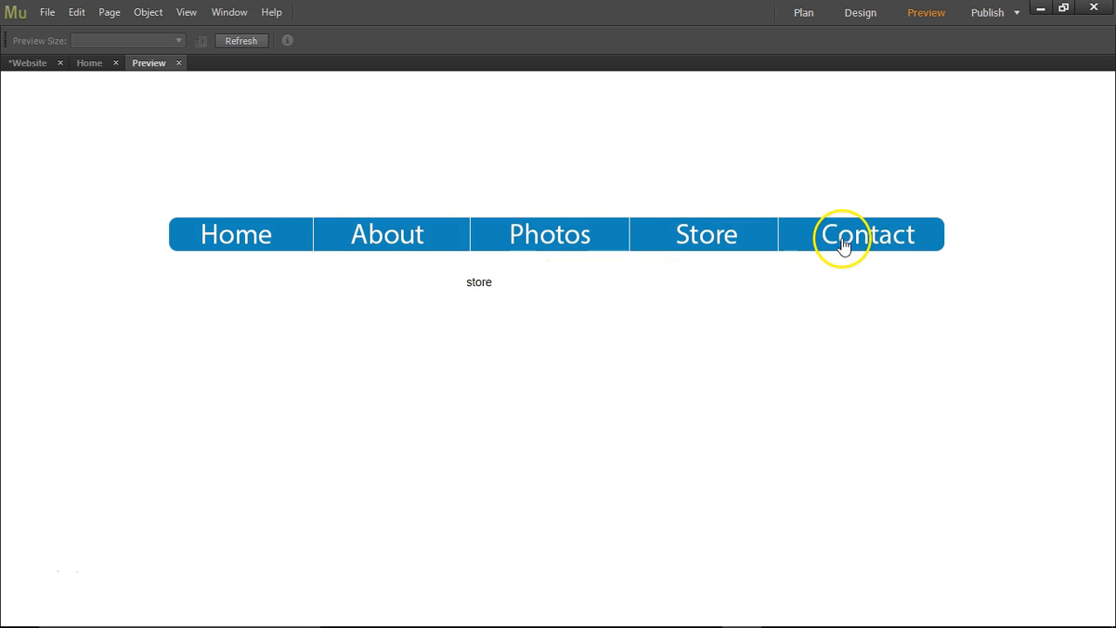
- Preview the site in the web browser and test the About, Photos, Store and Contact buttons, checking each page's address
{"action": "left_click", "coordinate": [47, 14]}
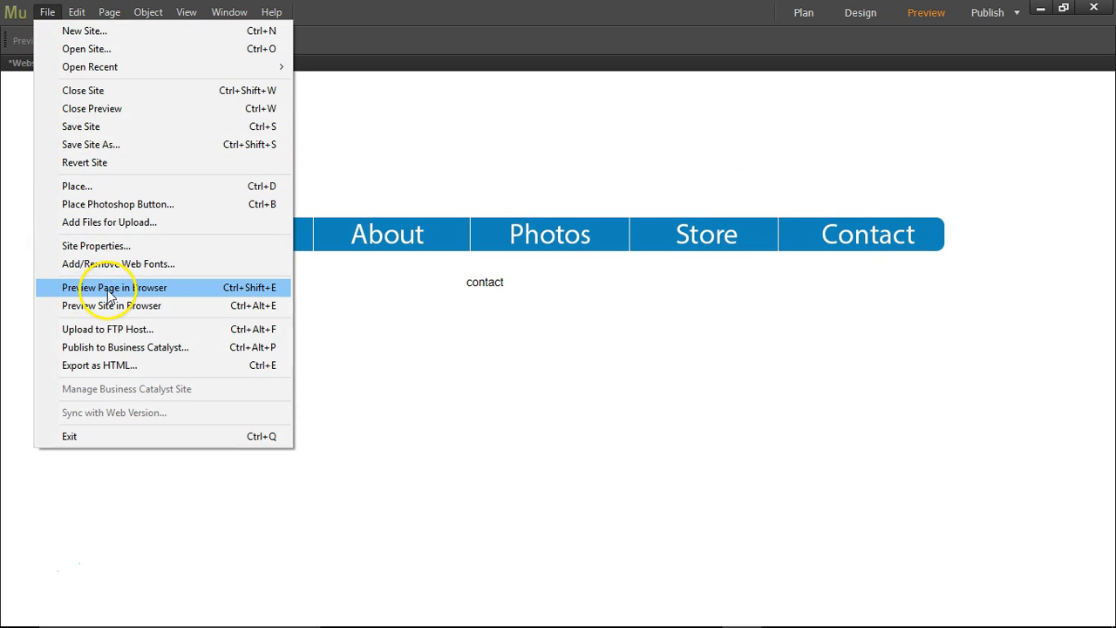
{"action": "left_click", "coordinate": [139, 288]}
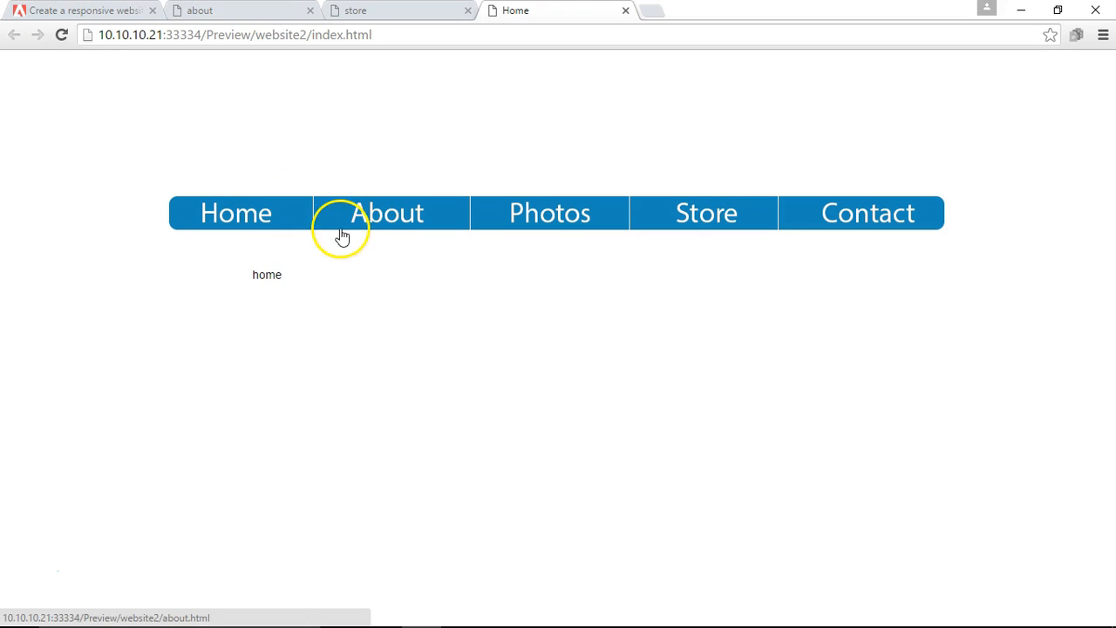
{"action": "left_click", "coordinate": [368, 217]}
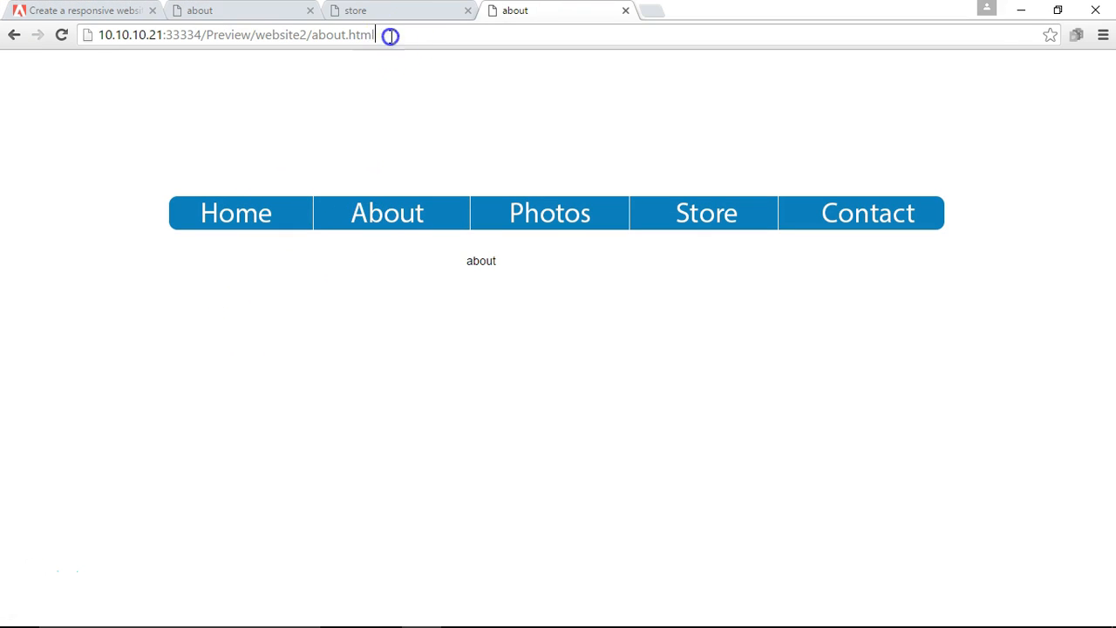
{"action": "left_click_drag", "start_coordinate": [389, 35], "coordinate": [300, 35]}
{"action": "left_click", "coordinate": [520, 212]}
{"action": "left_click_drag", "start_coordinate": [382, 34], "coordinate": [277, 37]}
{"action": "left_click", "coordinate": [731, 218]}
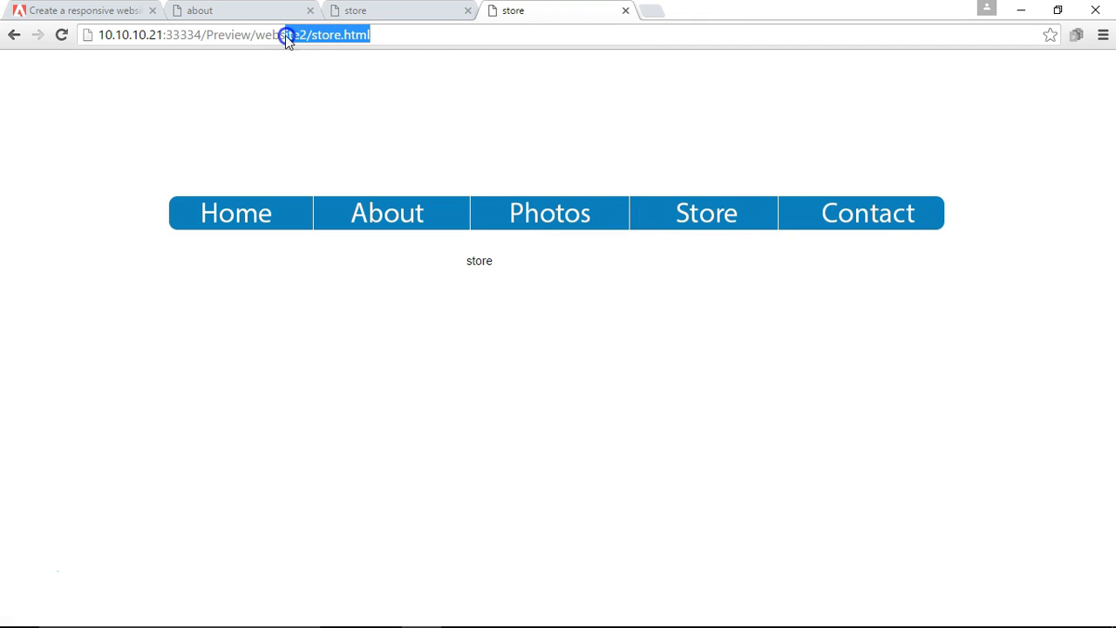
{"action": "left_click", "coordinate": [897, 223]}
{"action": "left_click_drag", "start_coordinate": [384, 35], "coordinate": [307, 35]}
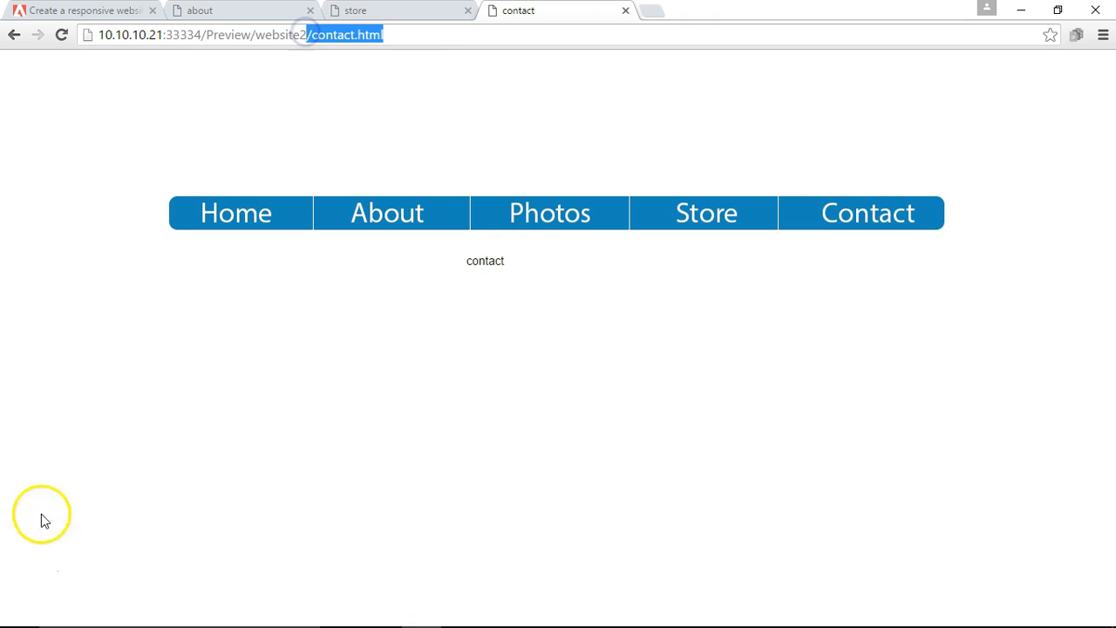